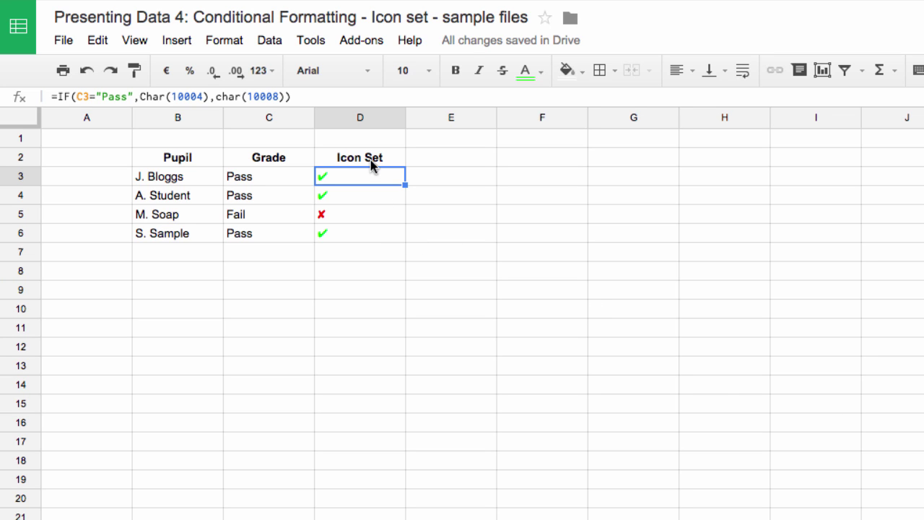
Examine the grades in C3:C6 and the icon formulas beside them in D3:D6
drag(264, 181, 262, 235)
drag(360, 178, 360, 233)
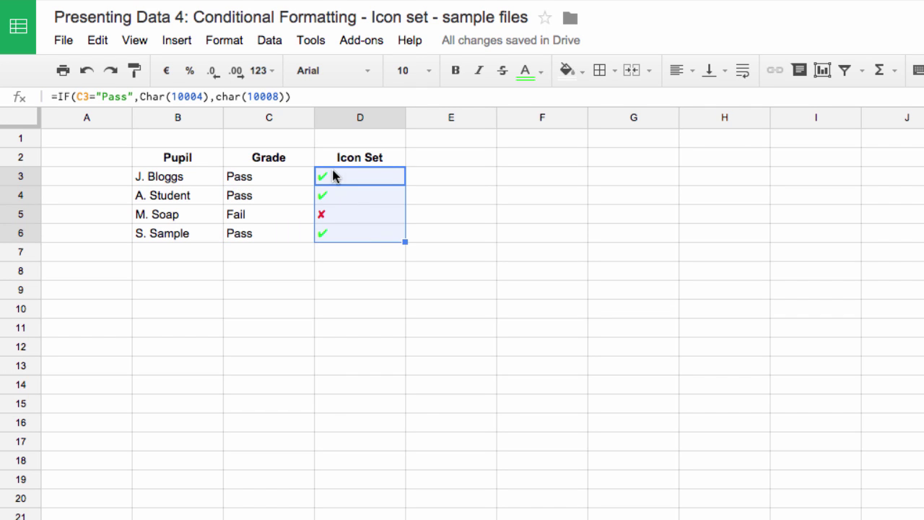
click(274, 174)
click(345, 180)
click(257, 196)
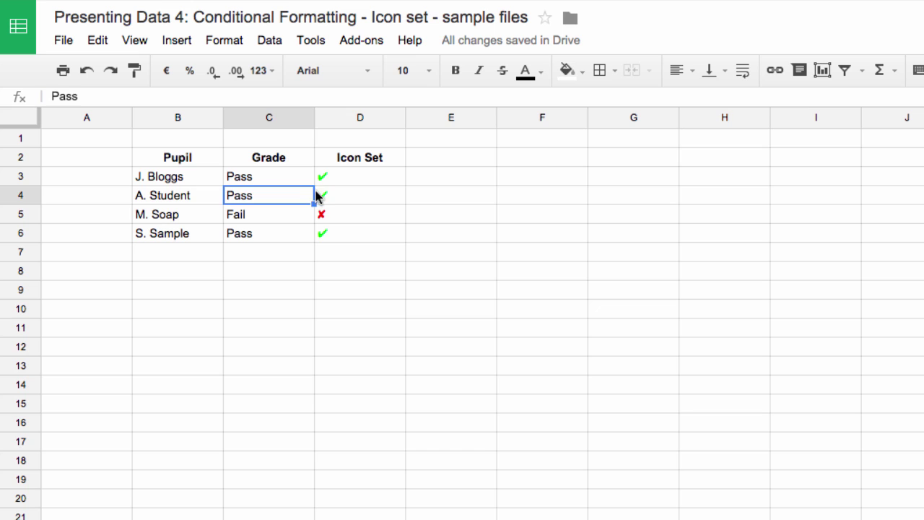
click(344, 211)
click(270, 218)
click(342, 236)
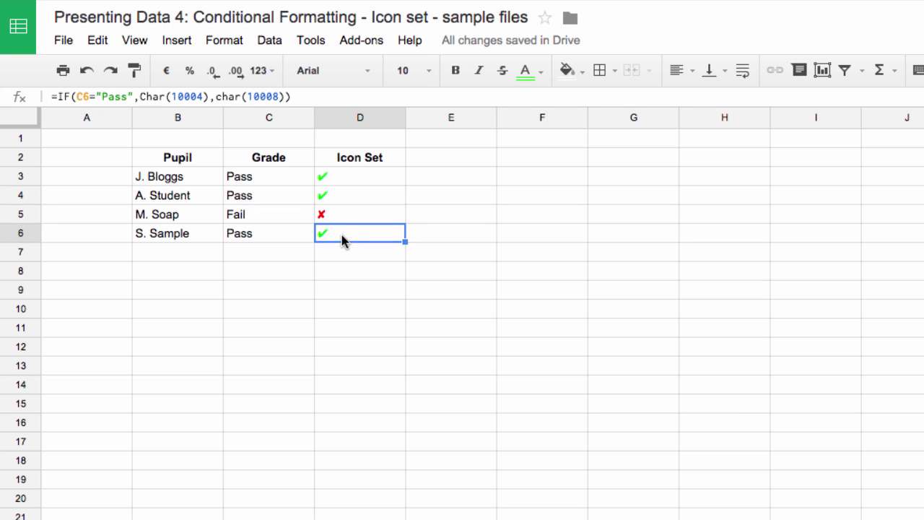
Remove both conditional formatting rules from D3:D6 and clear the contents of those cells
drag(354, 176, 361, 233)
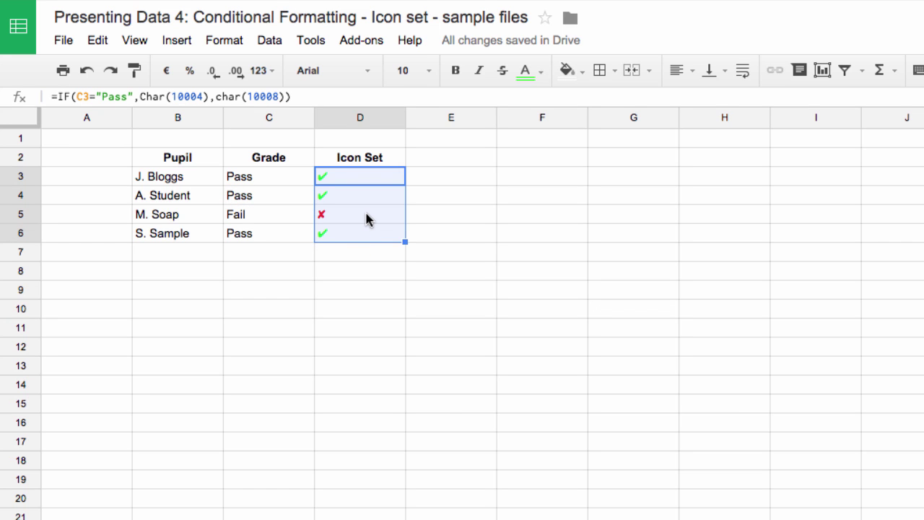
right_click(366, 219)
click(426, 509)
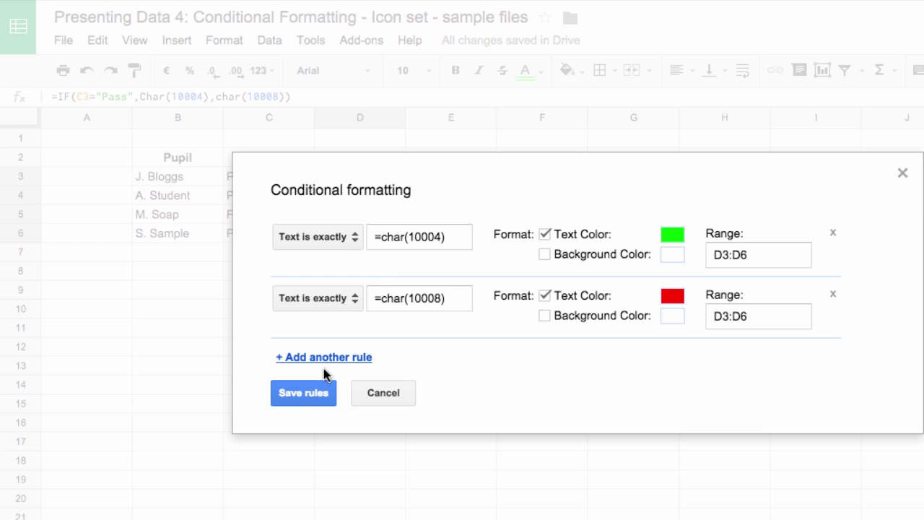
click(833, 292)
click(833, 266)
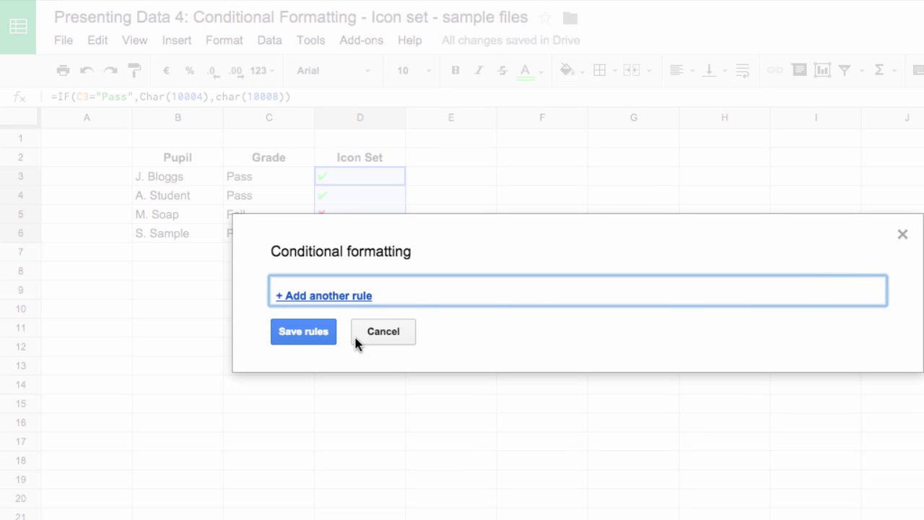
click(306, 335)
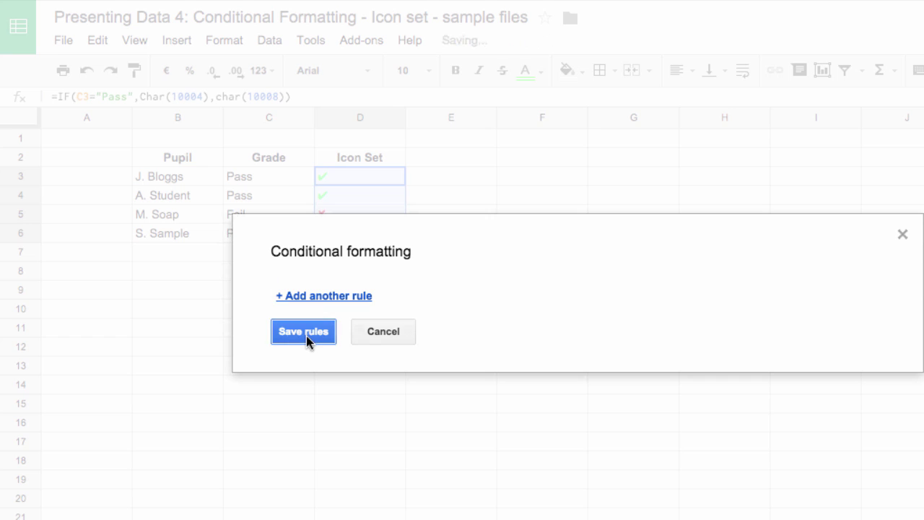
key(Delete)
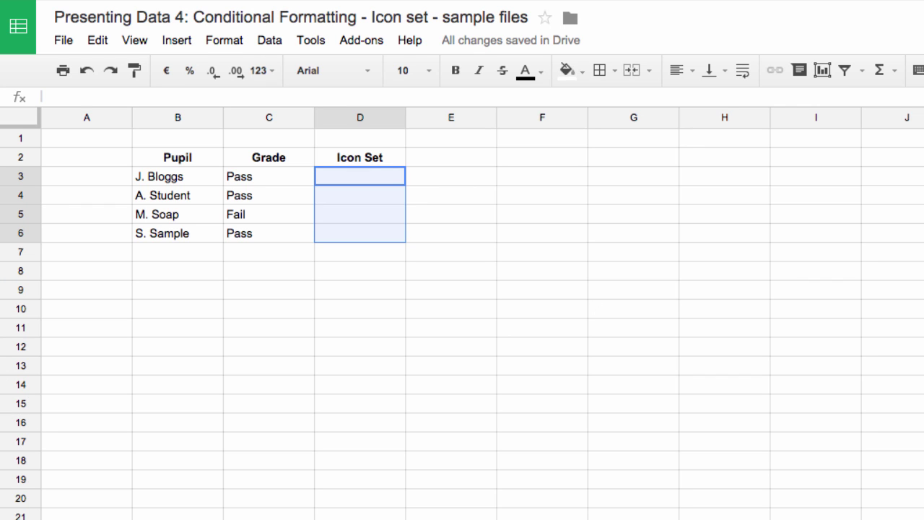
Enter the formula =CHAR(10004) in cell F3 to produce the tick symbol
click(542, 176)
text(=)
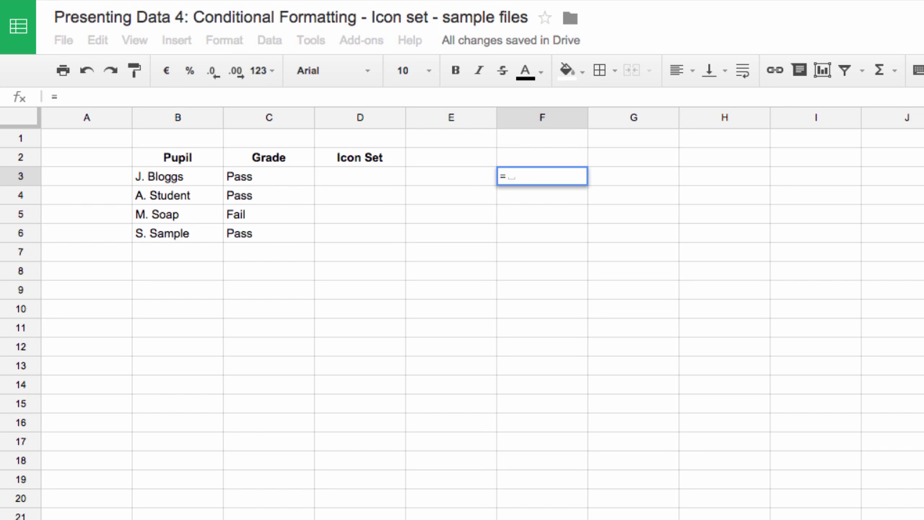
text(CHAR()
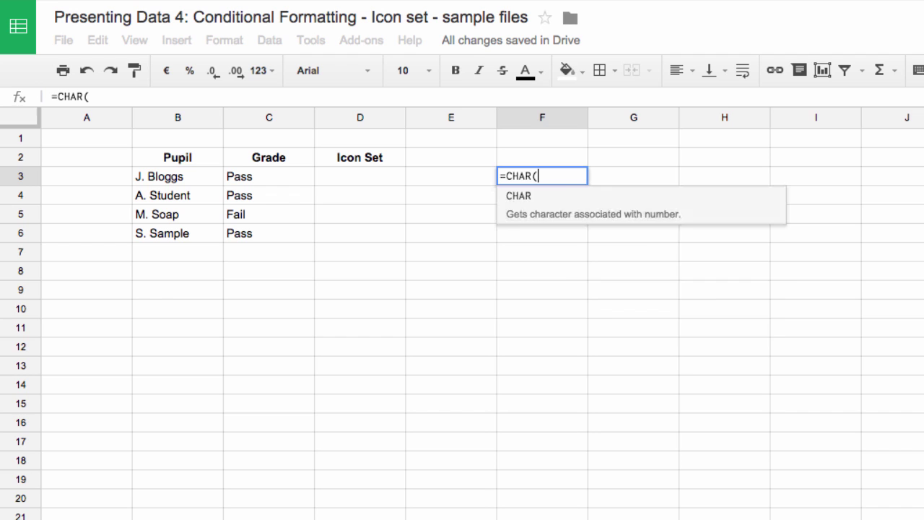
text(100)
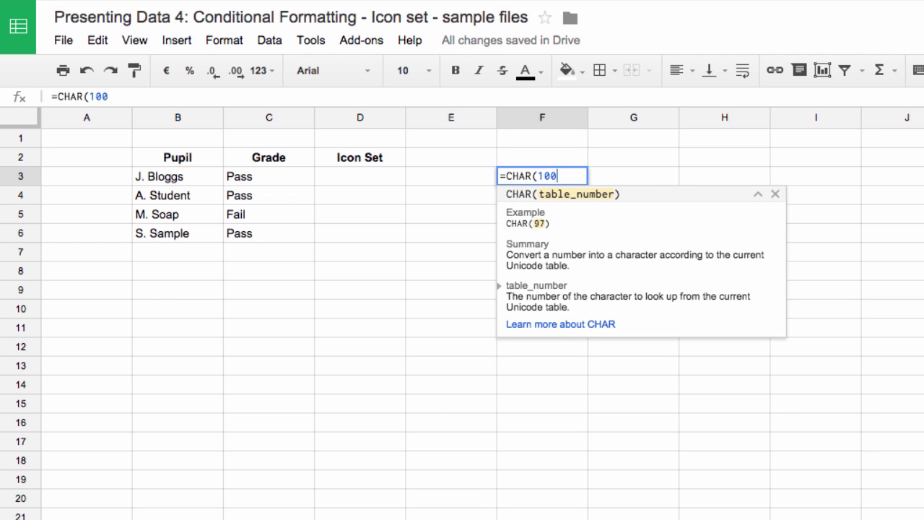
text(04))
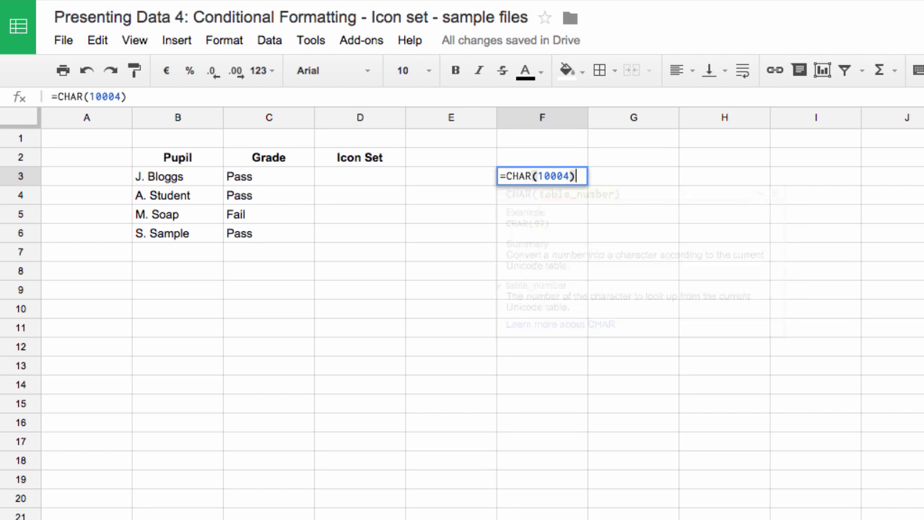
key(Return)
click(542, 175)
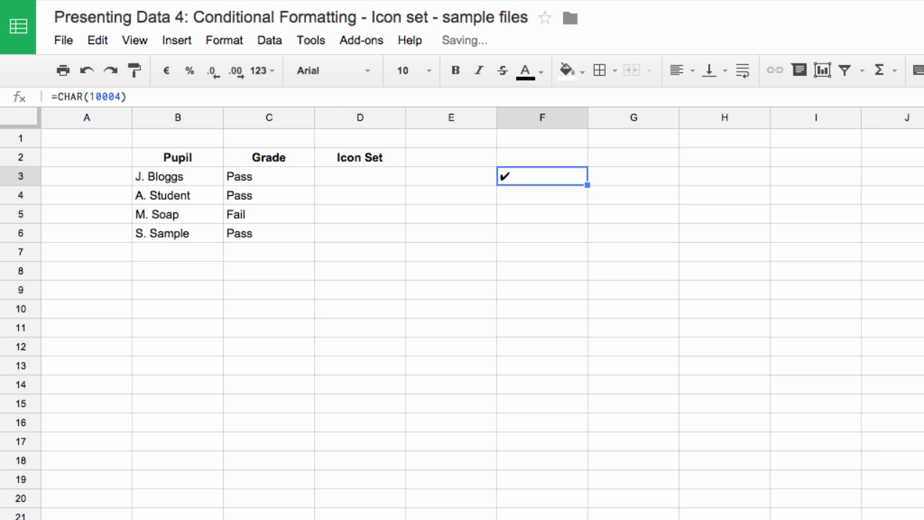
Enter the formula =CHAR(10008) in cell F4 to produce the cross symbol
click(542, 195)
text(=)
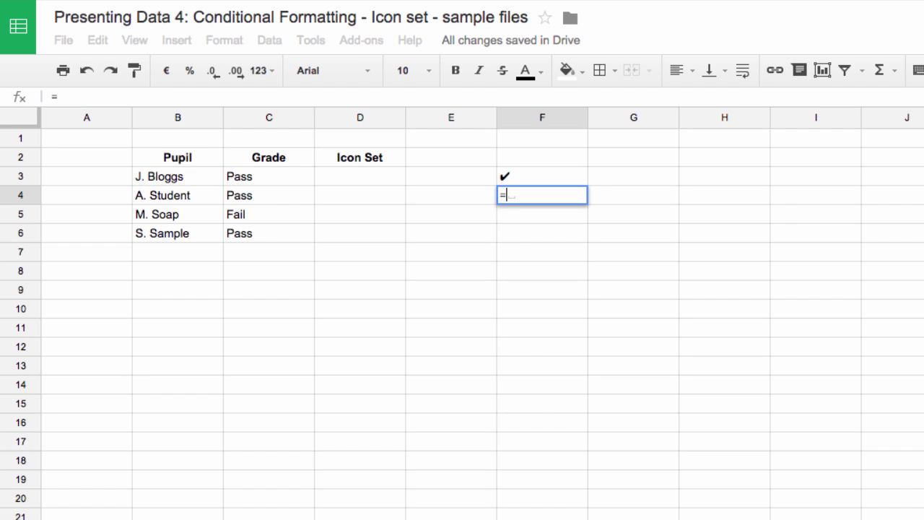
text(CHAR()
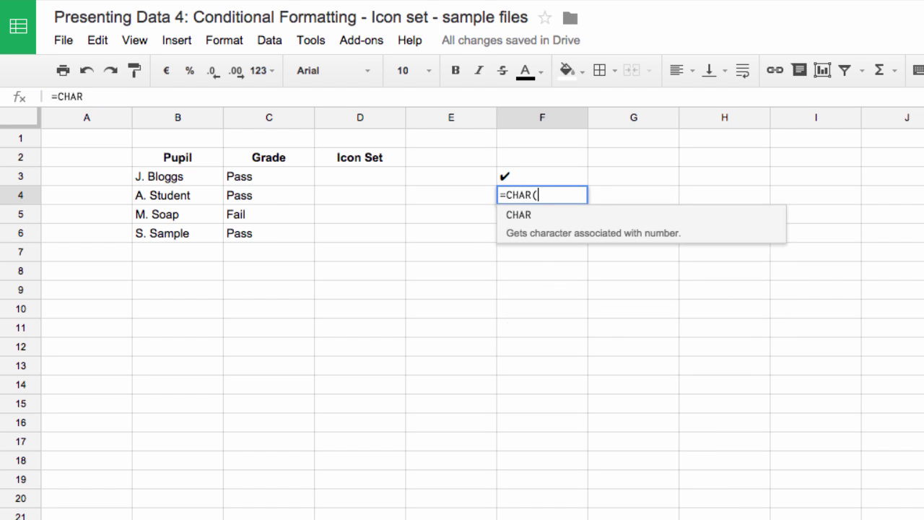
text(100)
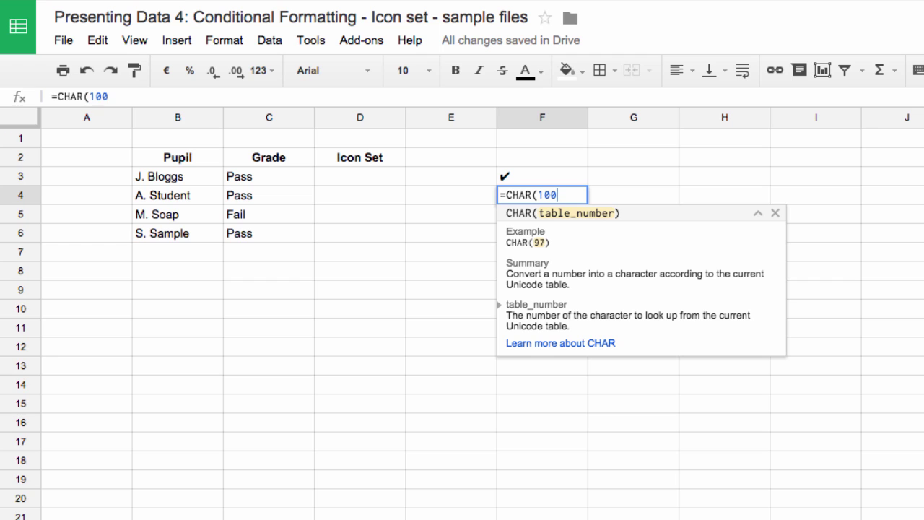
text(08))
key(Return)
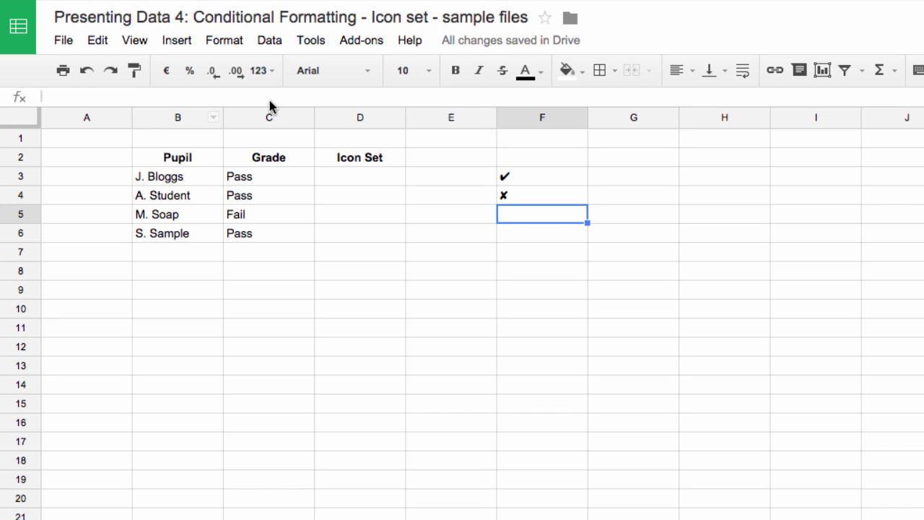
Start an IF formula in D3 that tests whether C3 equals "Pass"
drag(334, 178, 344, 243)
click(343, 179)
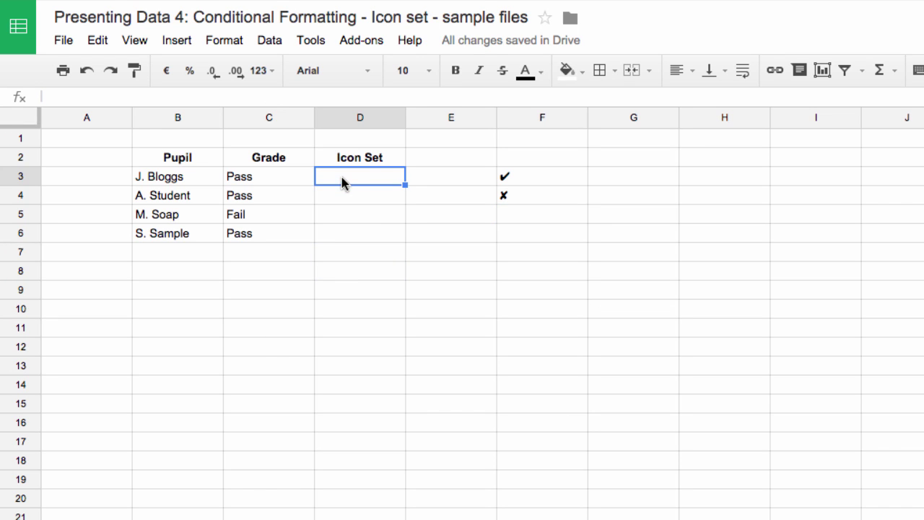
text(=)
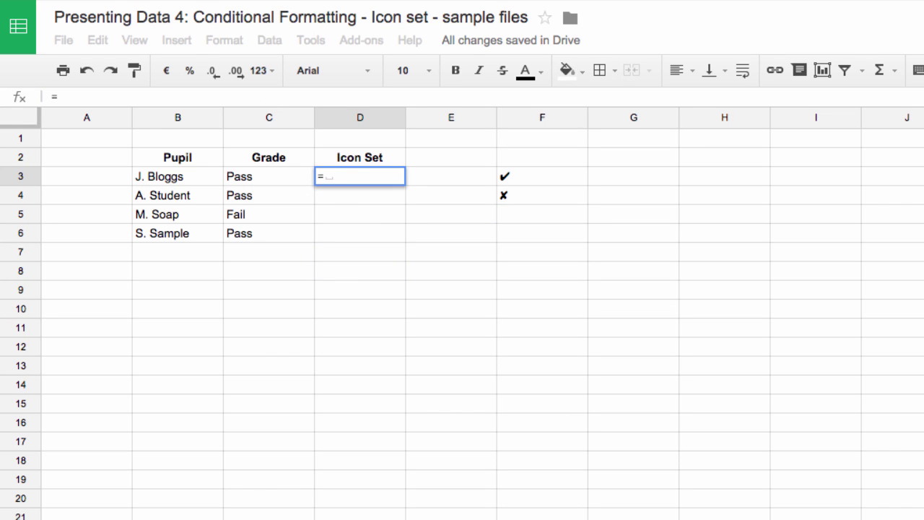
text(IF()
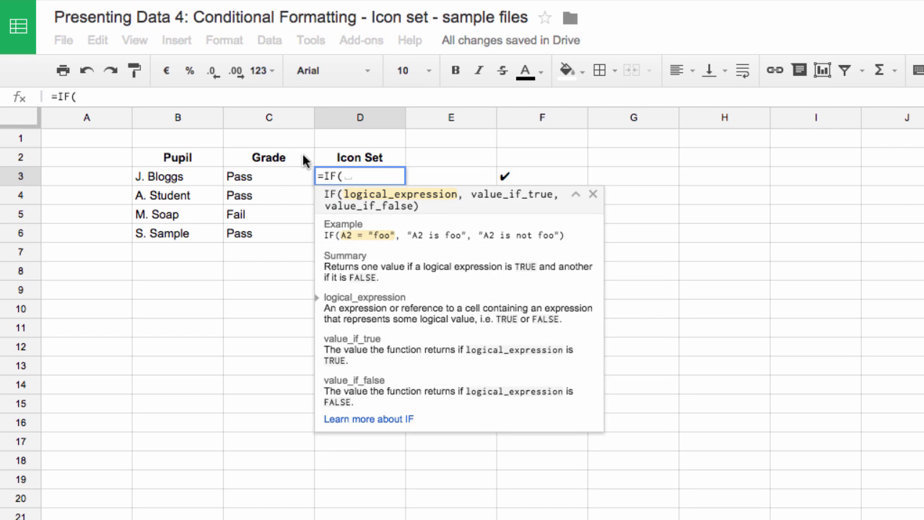
click(267, 177)
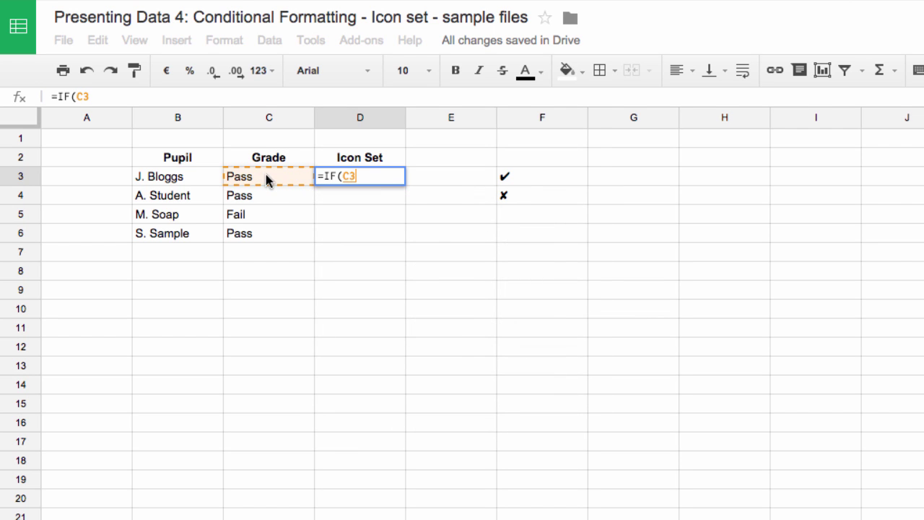
text(=")
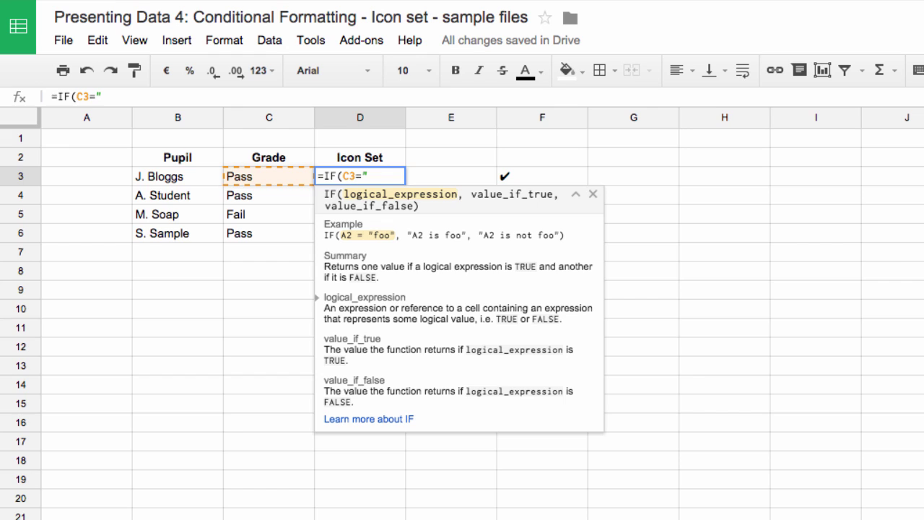
text(Pass",)
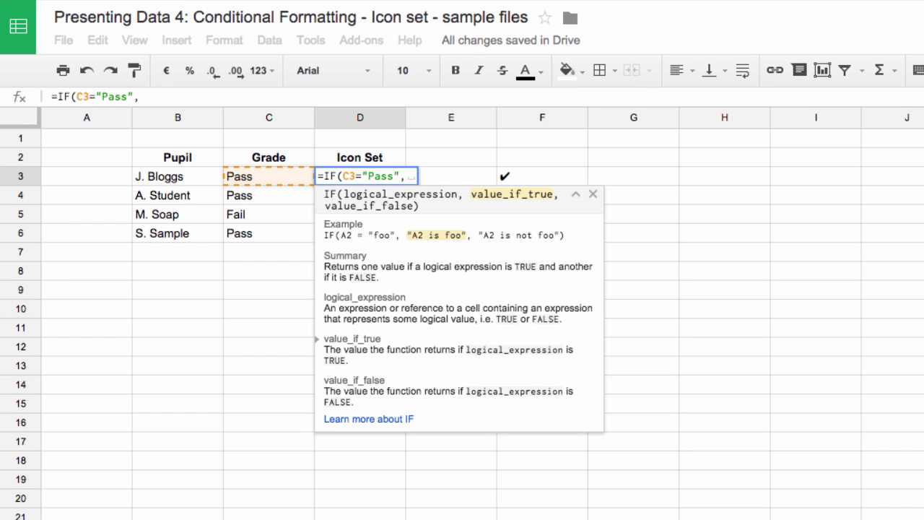
Continue the D3 formula with char(100080 as the true result and char(10008) as the false result
text(char(1)
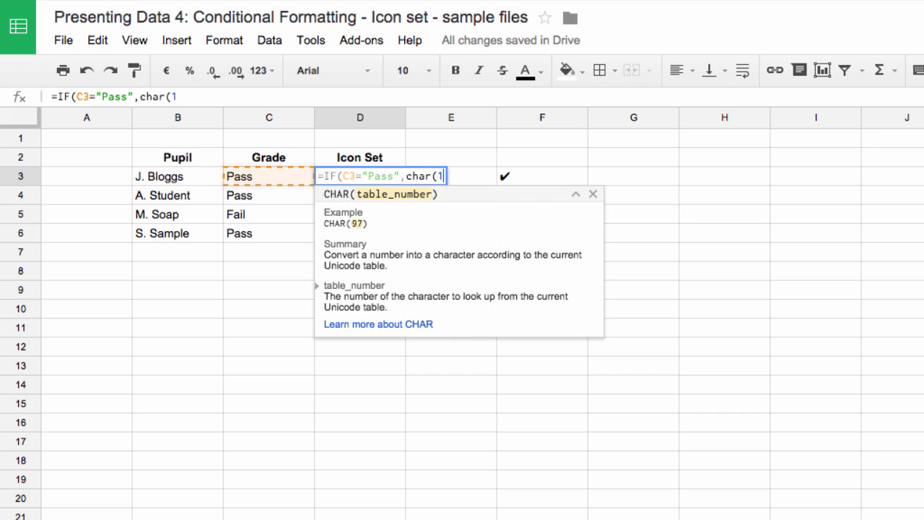
text(000)
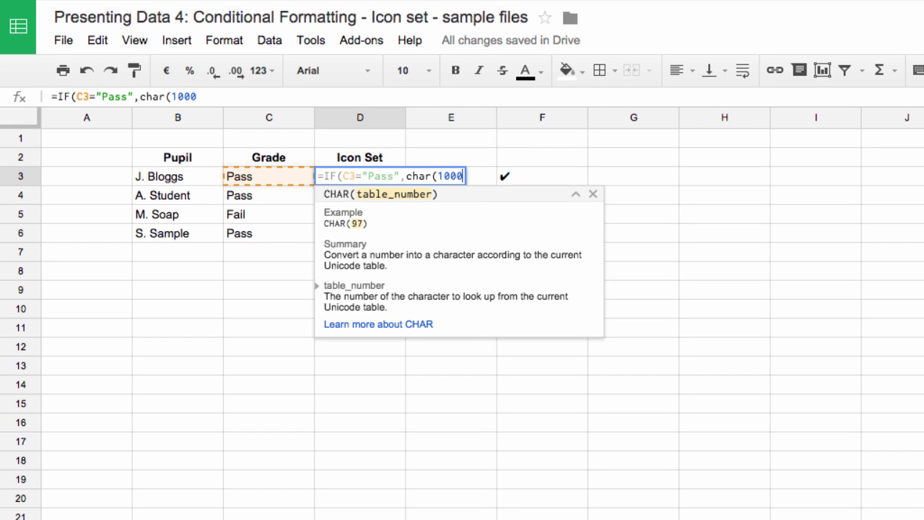
text(80,)
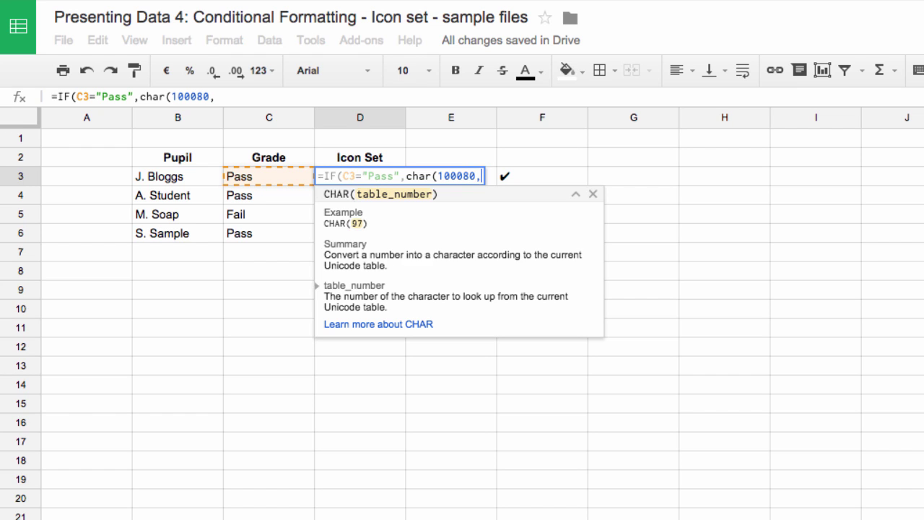
text(char)
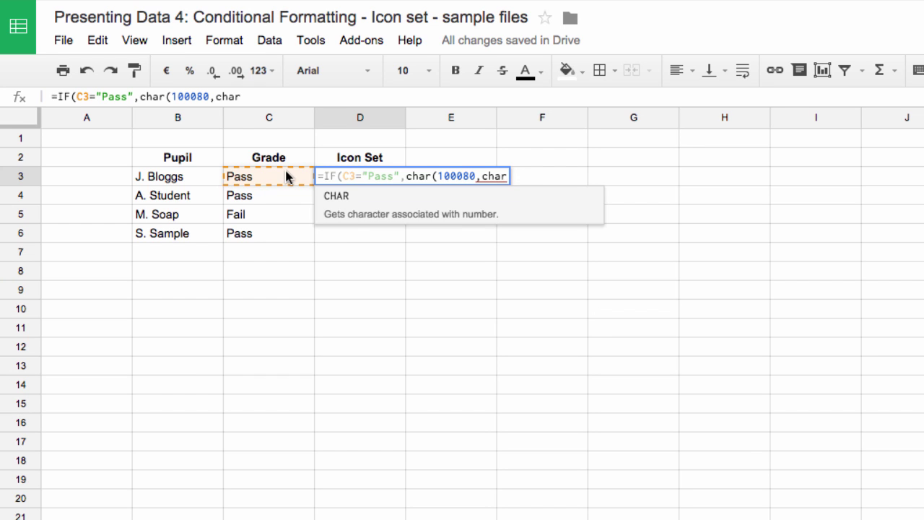
text((1000)
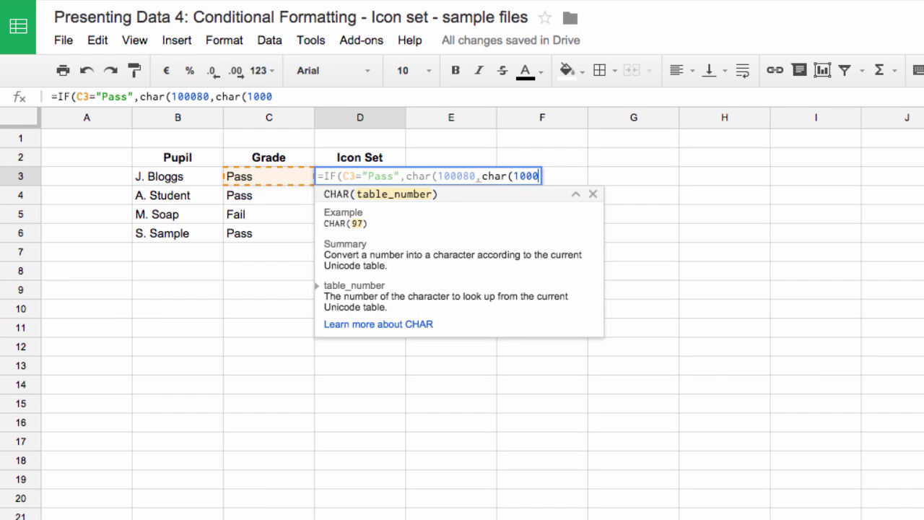
text(8))
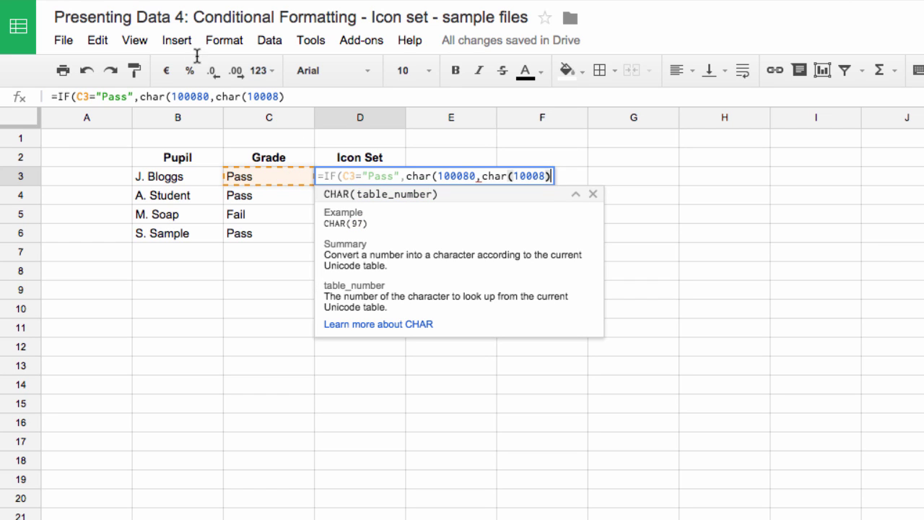
Correct the true result in the D3 formula to char(10004), including its closing bracket
click(476, 175)
key(BackSpace)
key(BackSpace)
text(4)
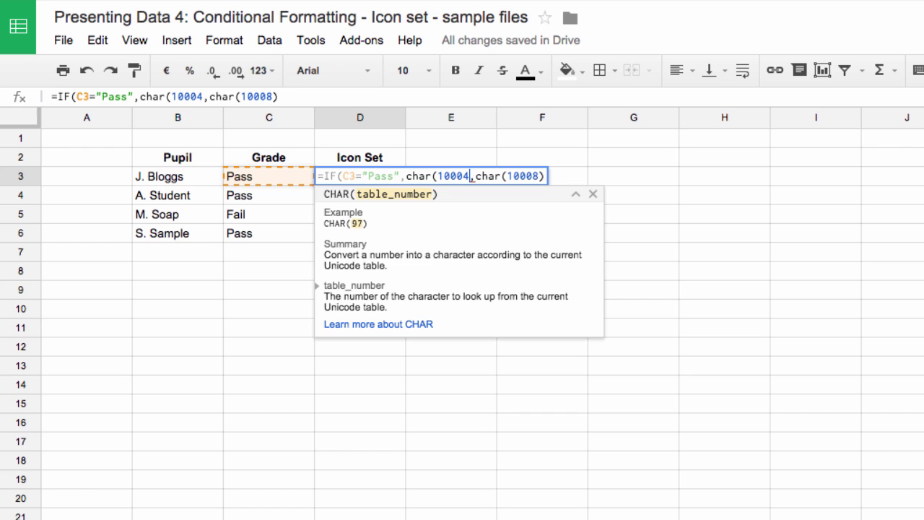
text())
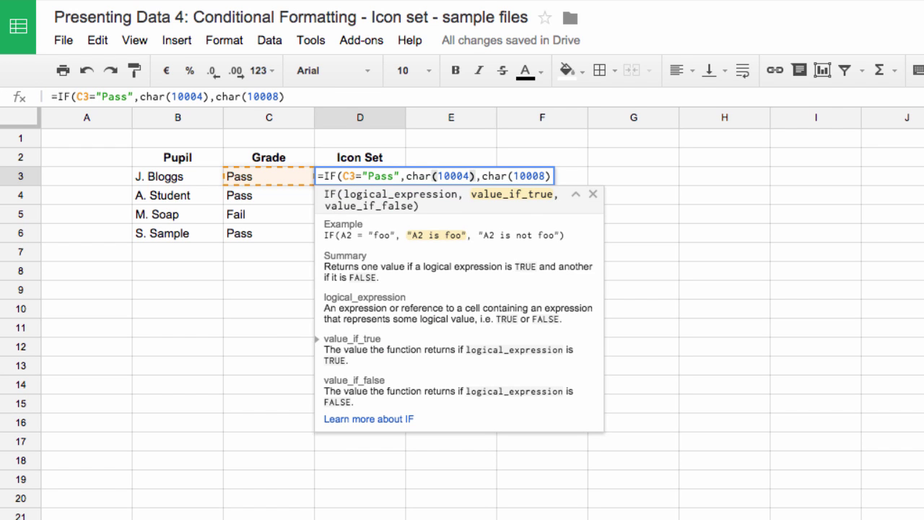
Finish the D3 IF formula with its final closing bracket and fill it down to D6
key(Right)
key(Right)
key(Right)
key(Right)
key(Right)
key(Right)
key(Right)
key(Right)
key(Right)
key(Right)
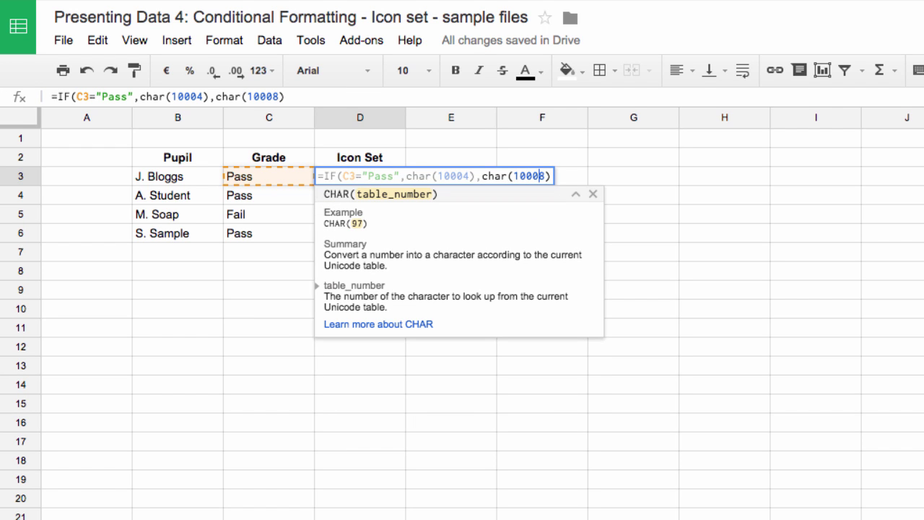
text())
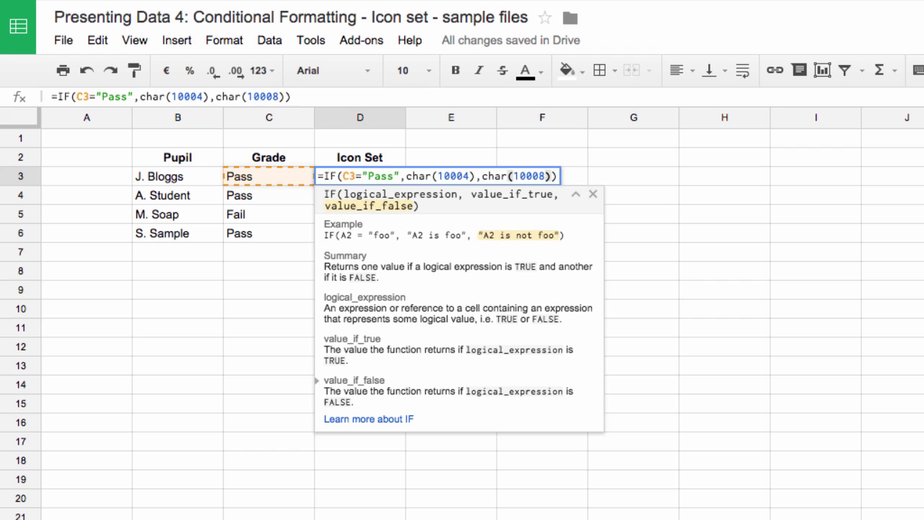
key(Return)
key(Up)
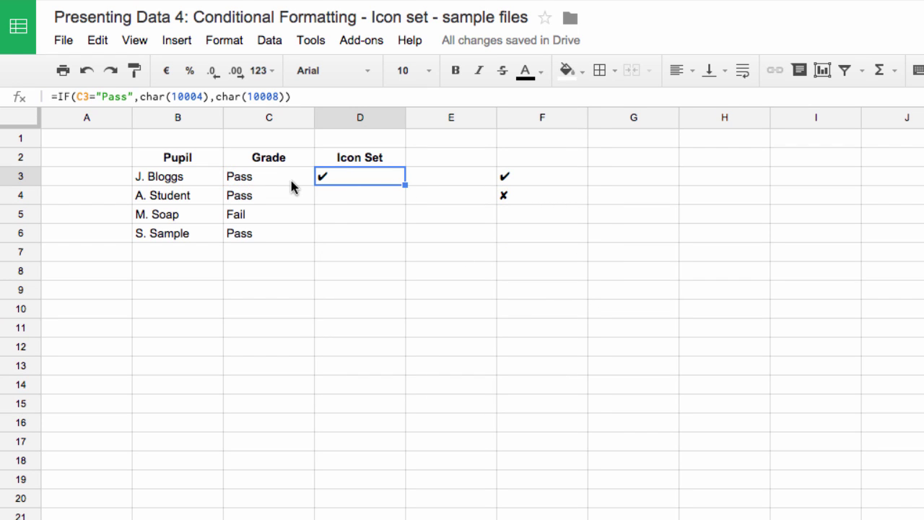
drag(405, 185, 402, 241)
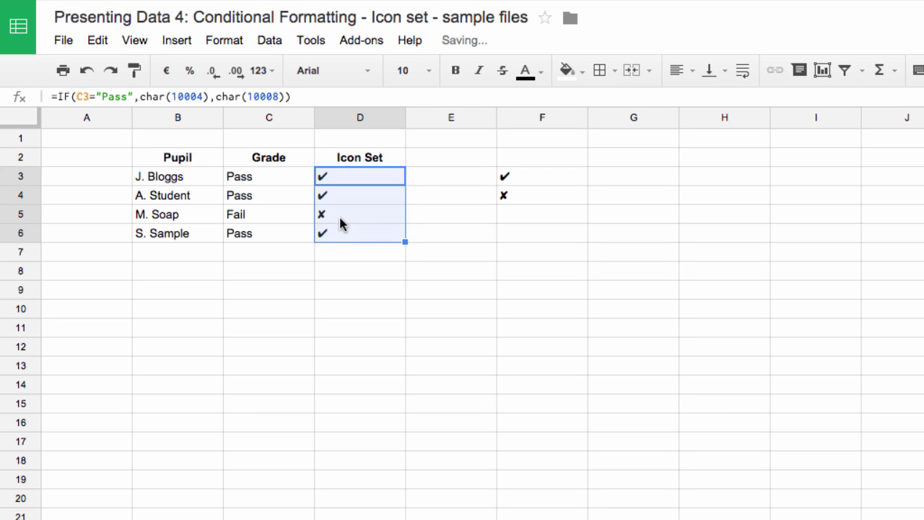
Create a conditional formatting rule on D3:D6 giving cells whose text contains =CHAR(10004) a bright green text colour
click(339, 217)
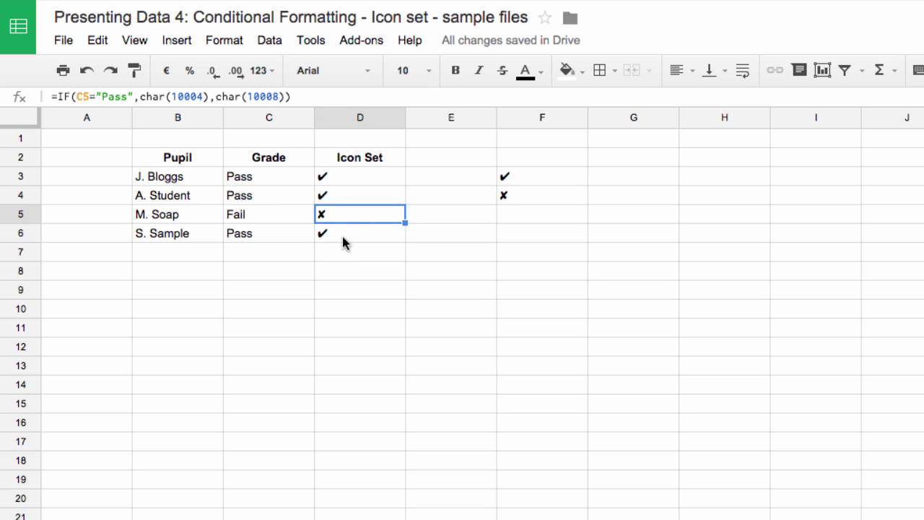
drag(334, 181, 333, 240)
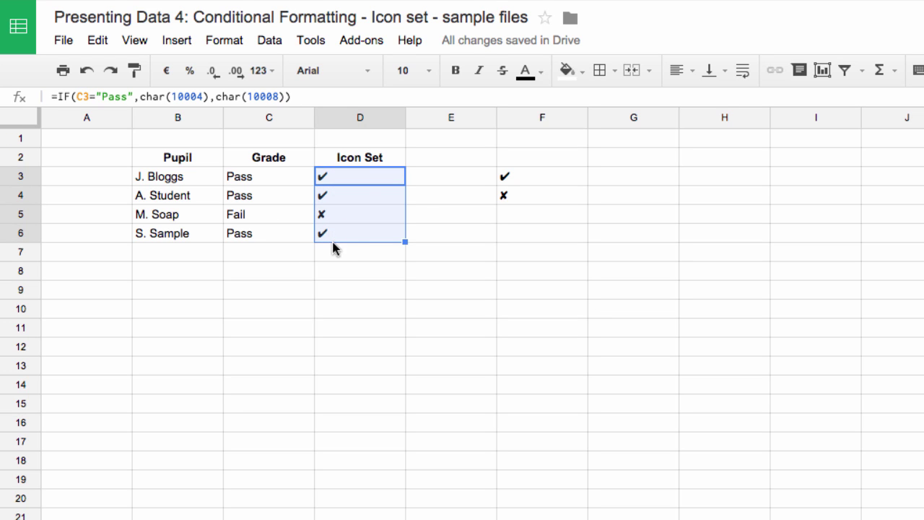
right_click(366, 184)
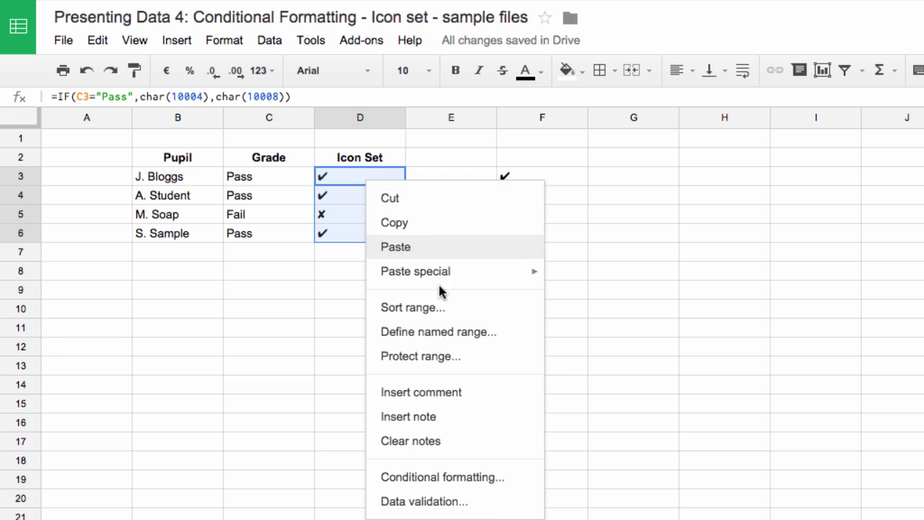
click(426, 478)
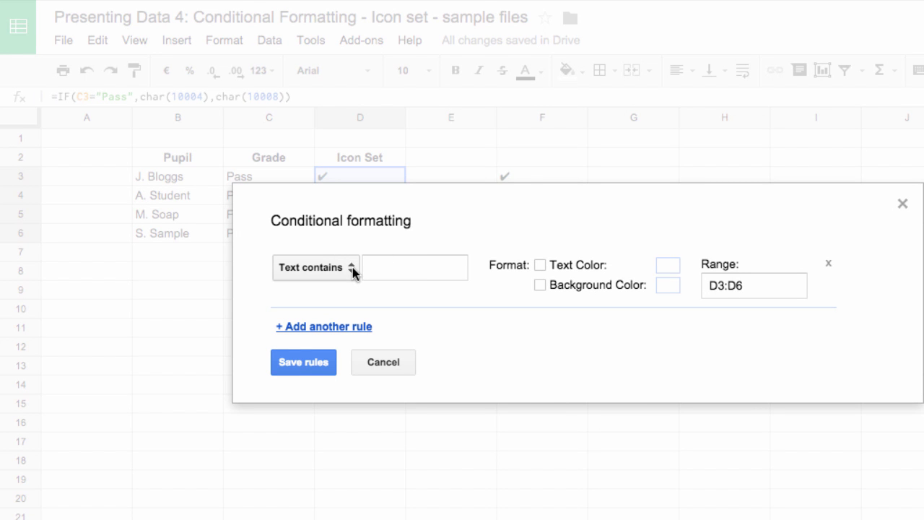
click(384, 267)
text(=CHAR)
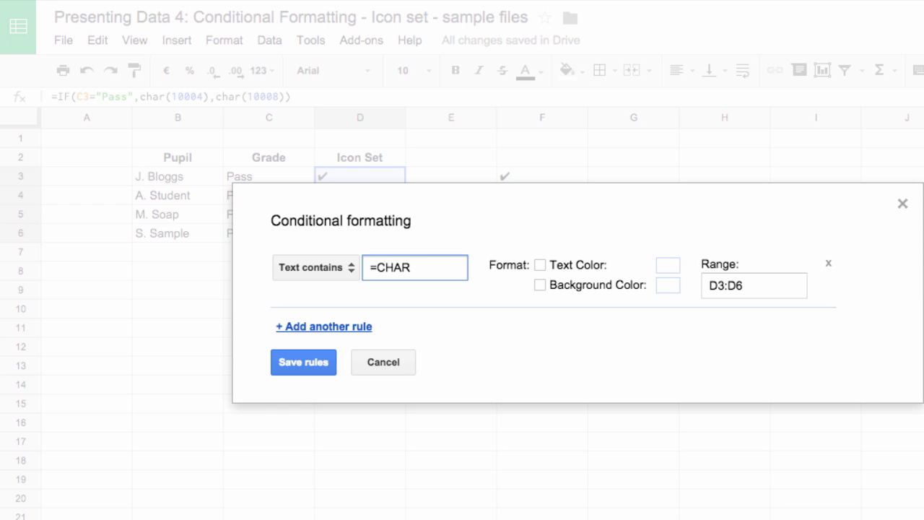
text((10004))
click(542, 265)
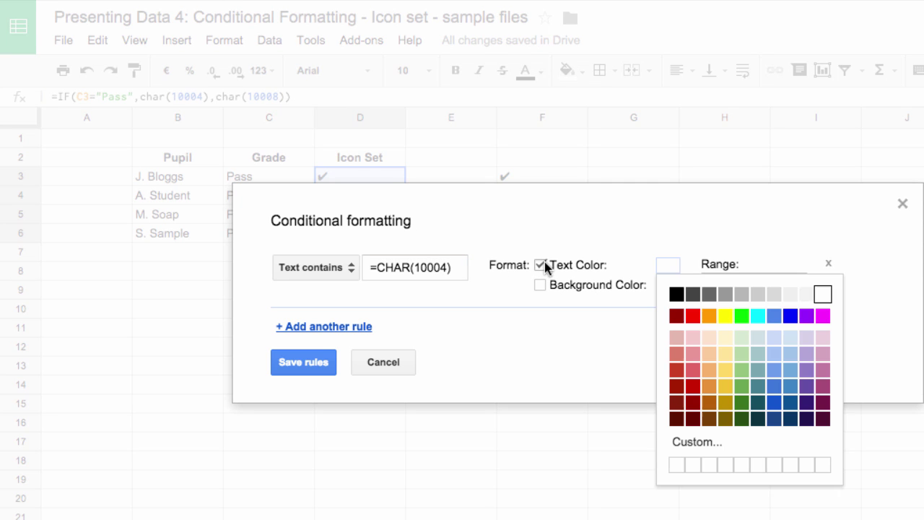
click(741, 317)
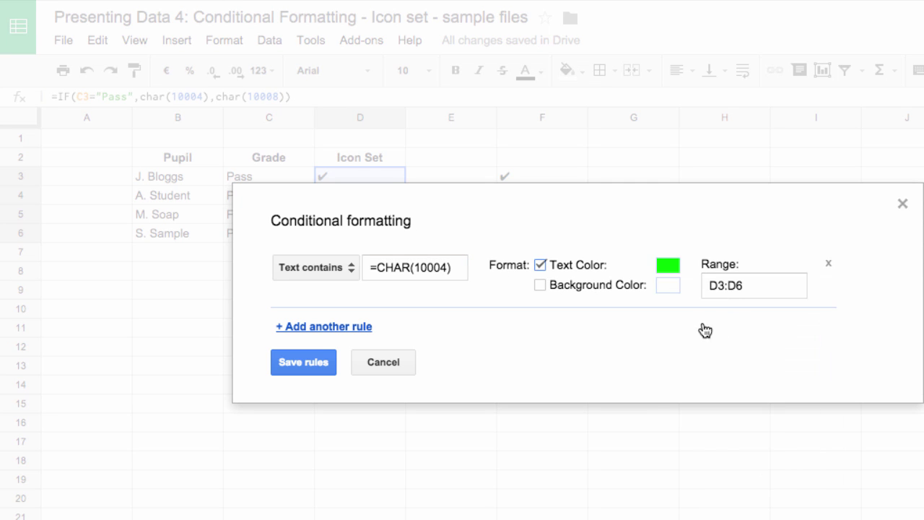
Add a second rule on D3:D6 giving text containing =CHAR(10008) a red text colour, and save the rules
click(332, 327)
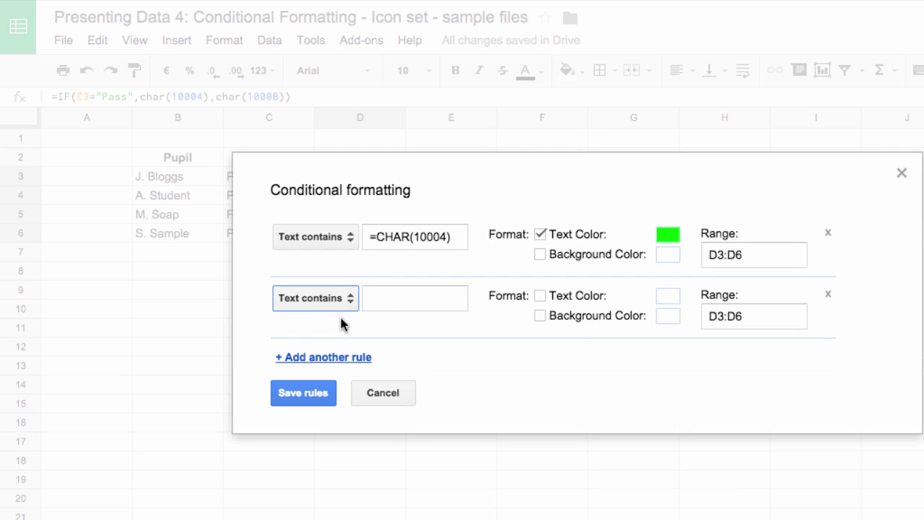
click(390, 296)
text(=CHA)
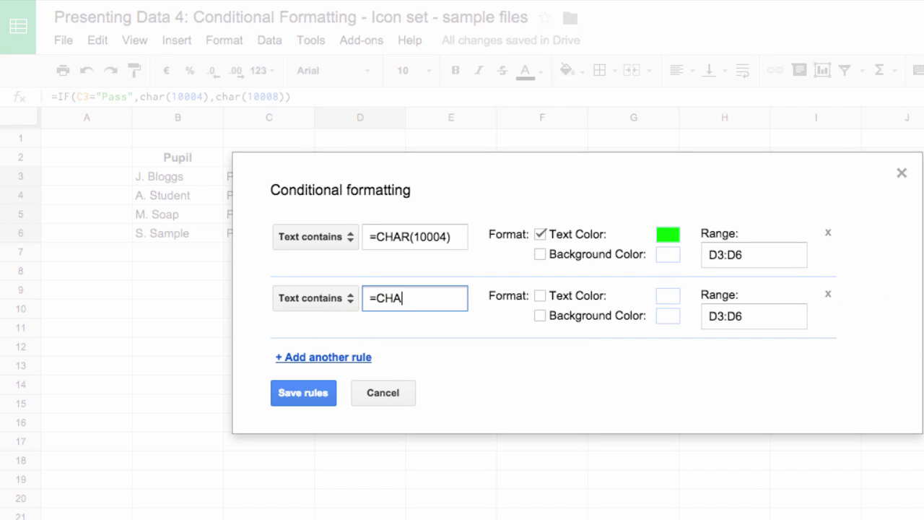
text(R(10008))
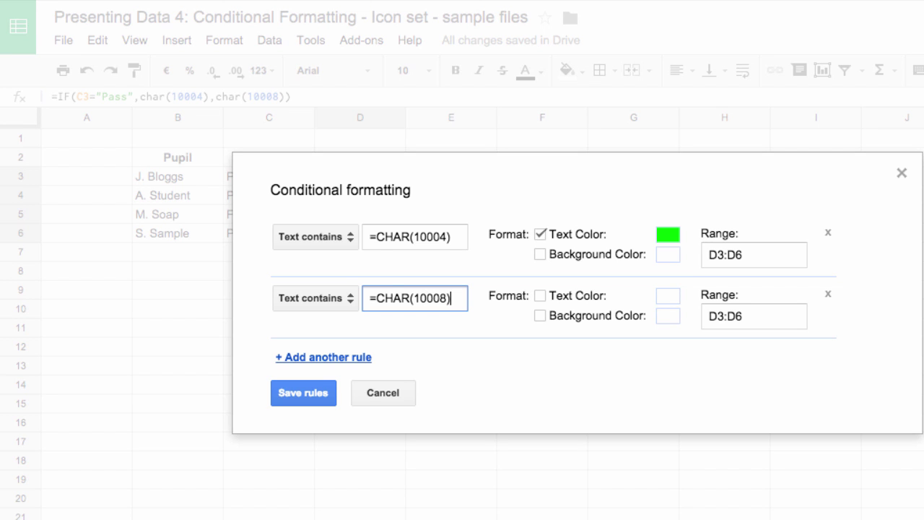
click(541, 296)
click(691, 353)
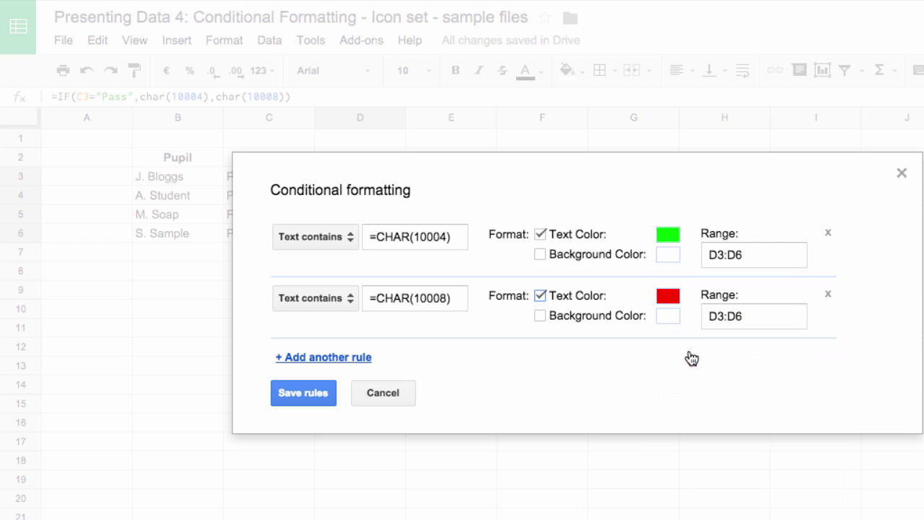
click(309, 399)
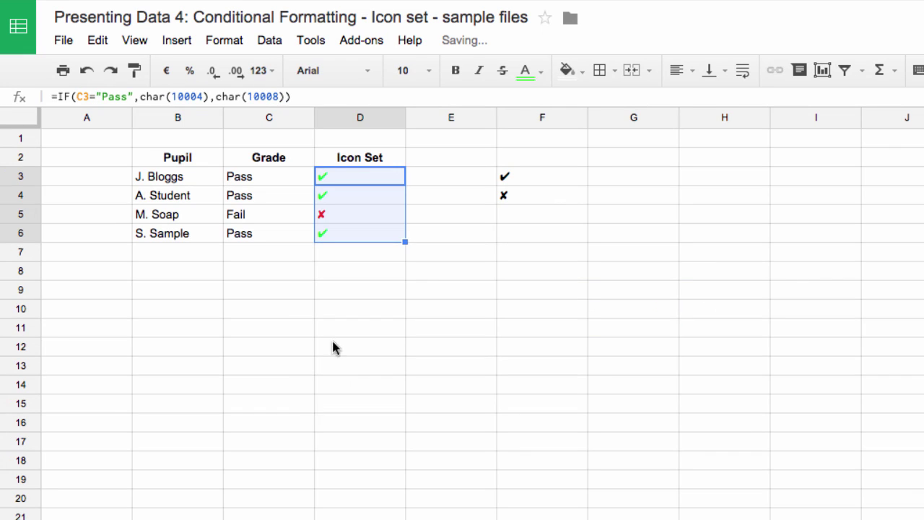
Switch to the weather forecast sheet and select its Icon Set cells D3:D7 for review
click(435, 301)
drag(361, 181, 363, 238)
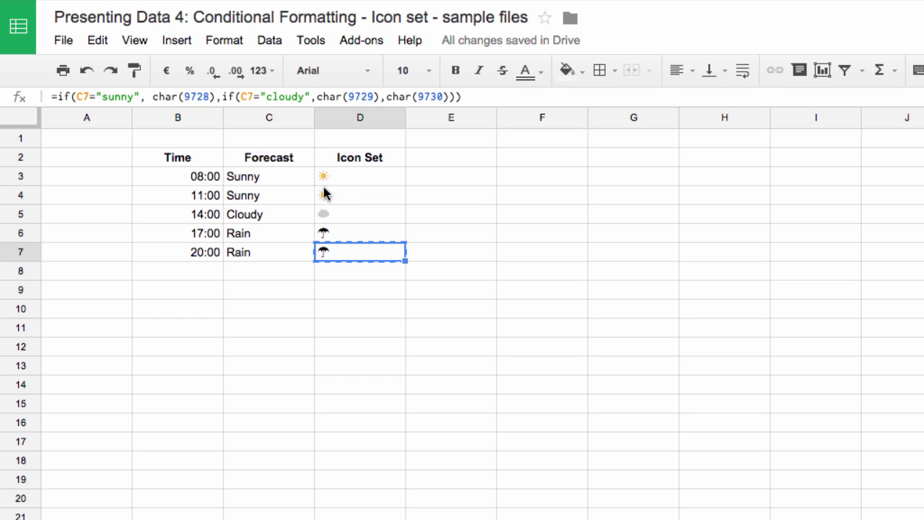
drag(354, 181, 359, 258)
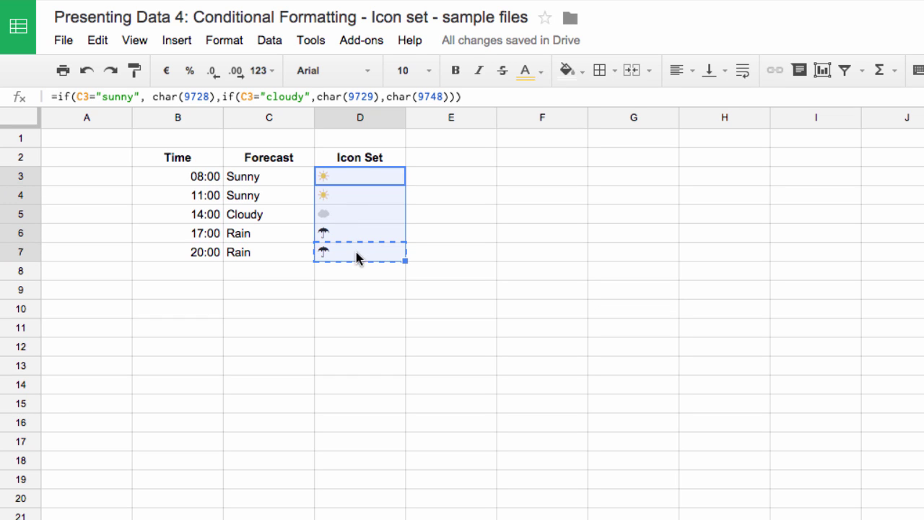
Enter =CHAR(9728) in F3 to produce the sun symbol
click(540, 182)
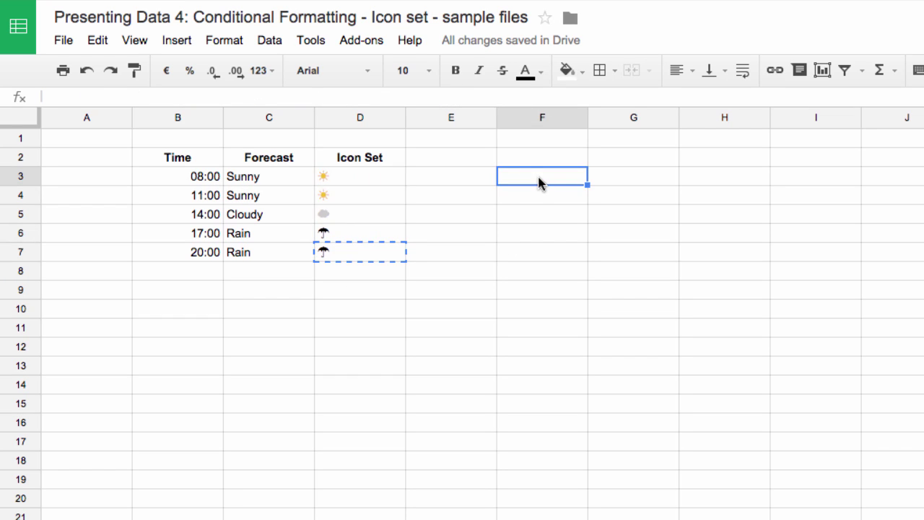
text(=CHAER)
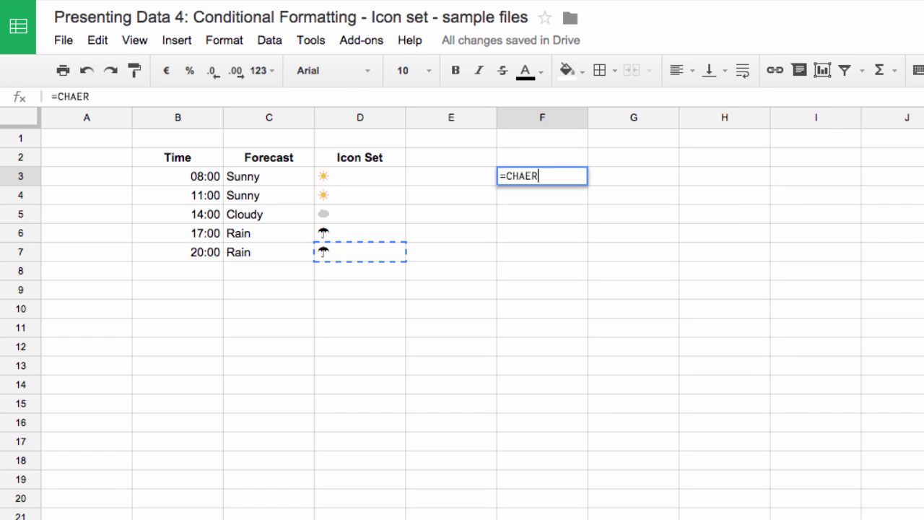
key(BackSpace)
key(BackSpace)
text(R()
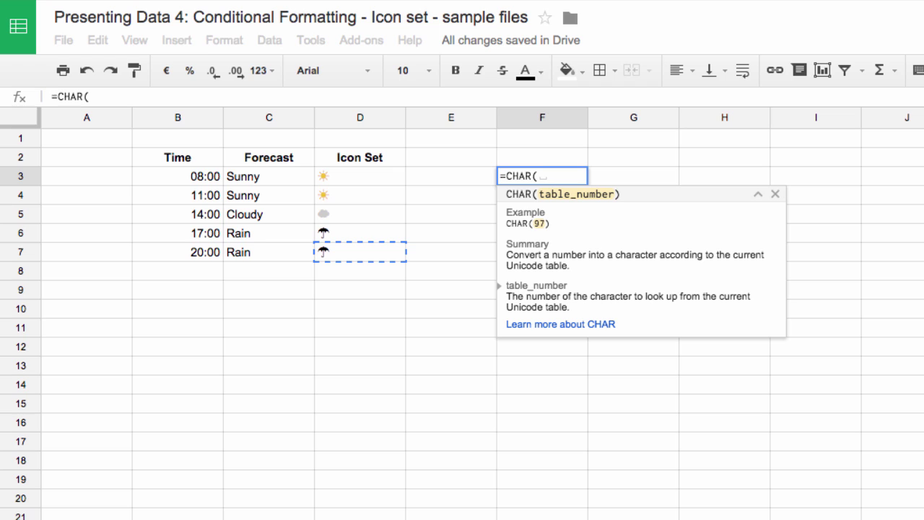
text(9728)
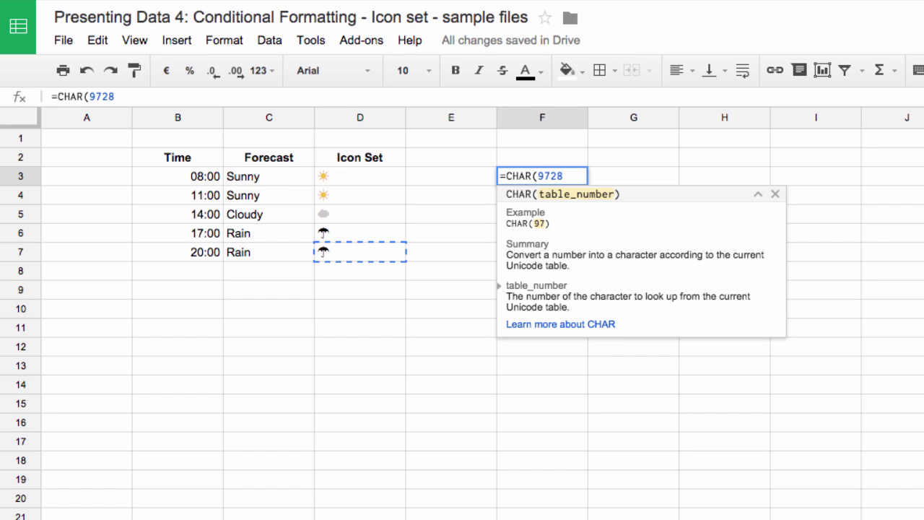
text())
key(Return)
Enter =CHAR(9729) in F4 to produce the cloud symbol
text(=)
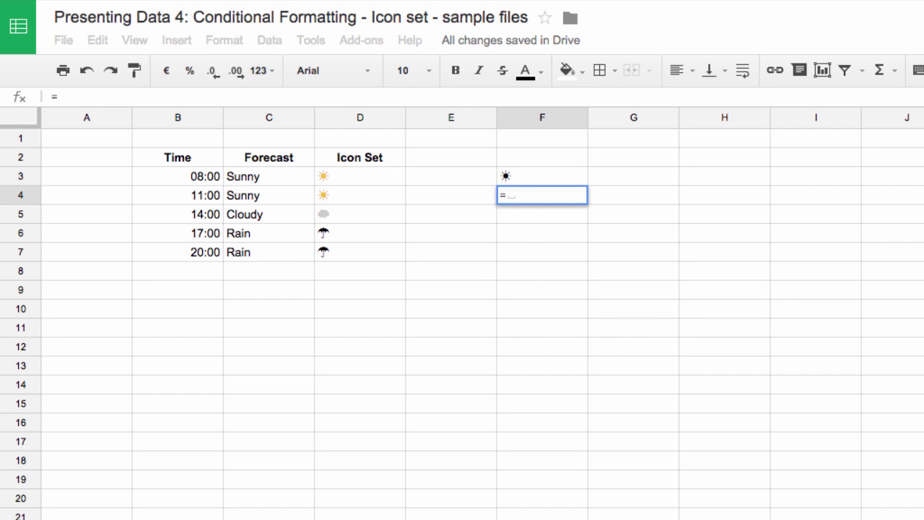
text(CHAR(972)
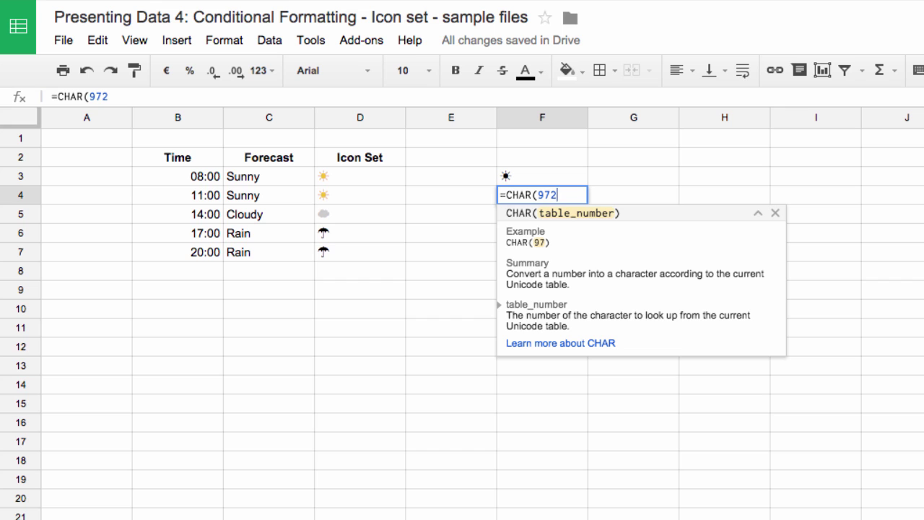
text(5))
key(Return)
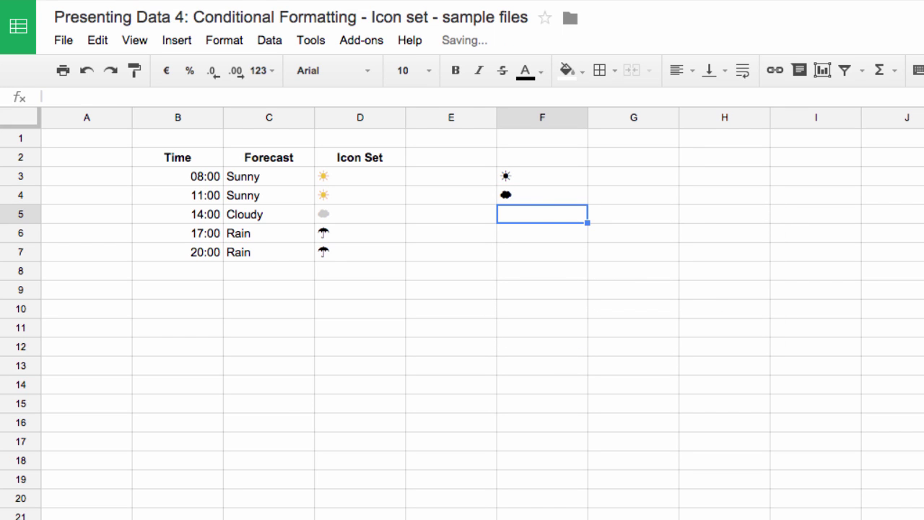
Enter =CHAR(9730) in F5 to produce the umbrella symbol
text(=CHAR)
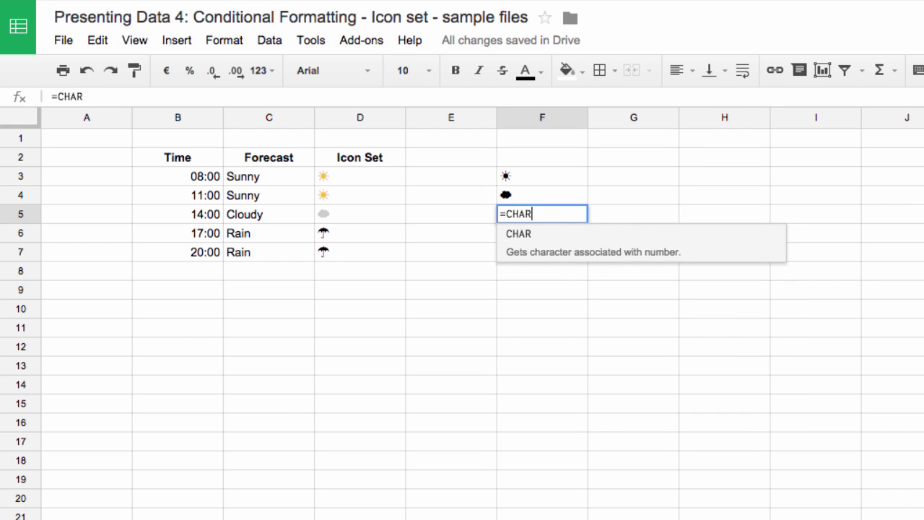
text((9730)
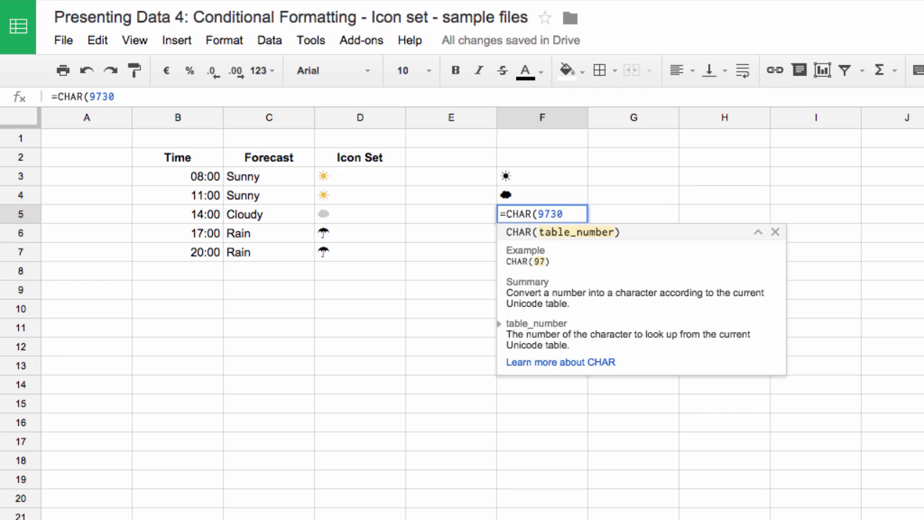
text())
key(Return)
Remove both conditional formatting rules from D3:D7, save the change, and clear the formulas in those cells
click(359, 179)
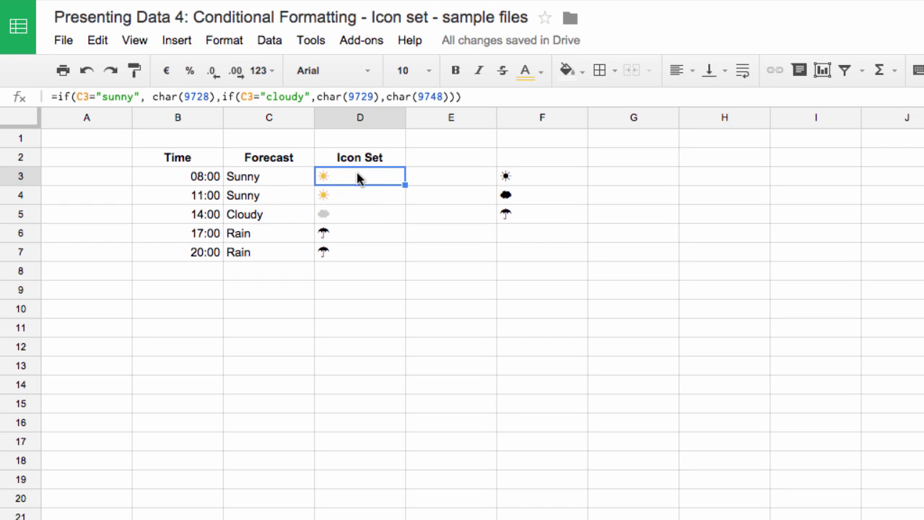
drag(357, 177, 363, 253)
right_click(366, 253)
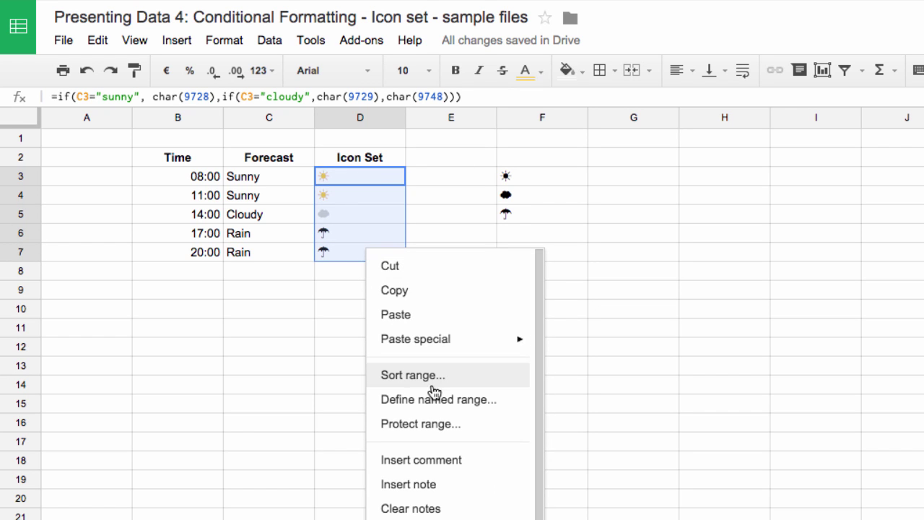
click(418, 516)
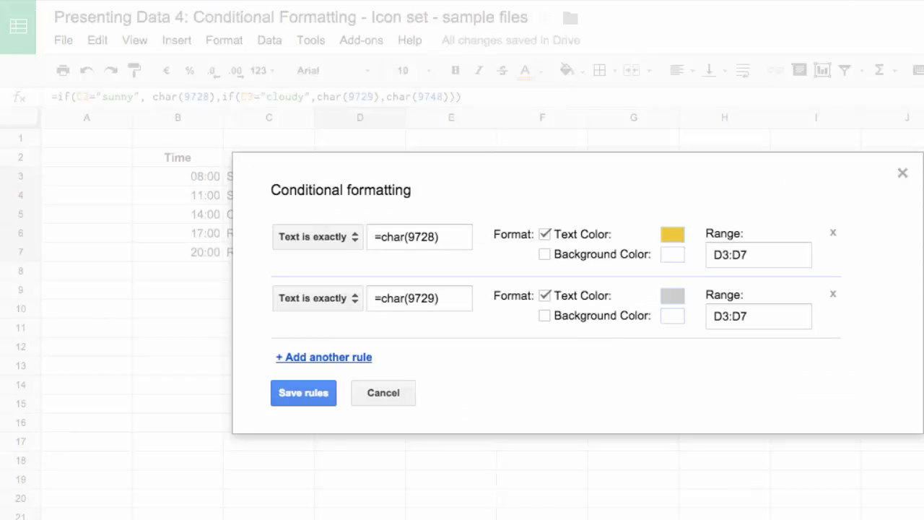
click(833, 297)
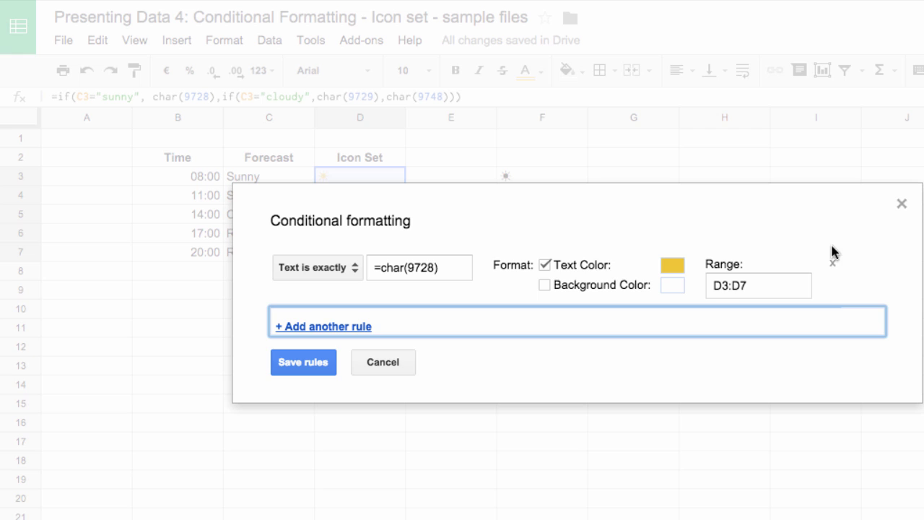
click(831, 262)
click(301, 337)
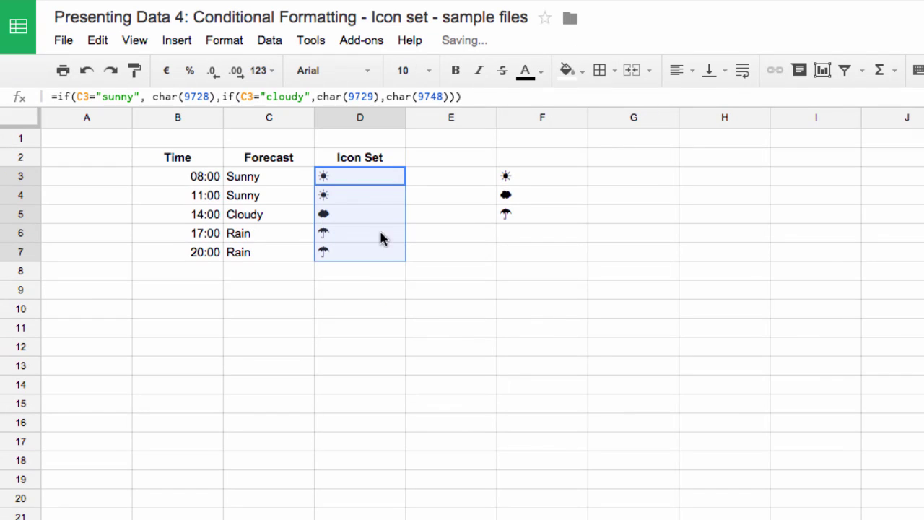
key(Delete)
Begin an IF formula in D3 that tests whether C3 equals "sunny" and returns char(9728) when true
click(349, 180)
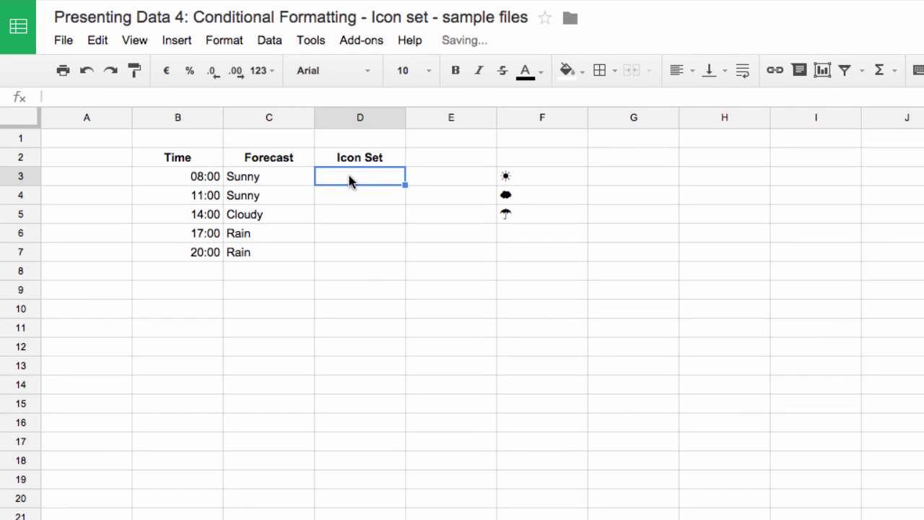
text(=IF()
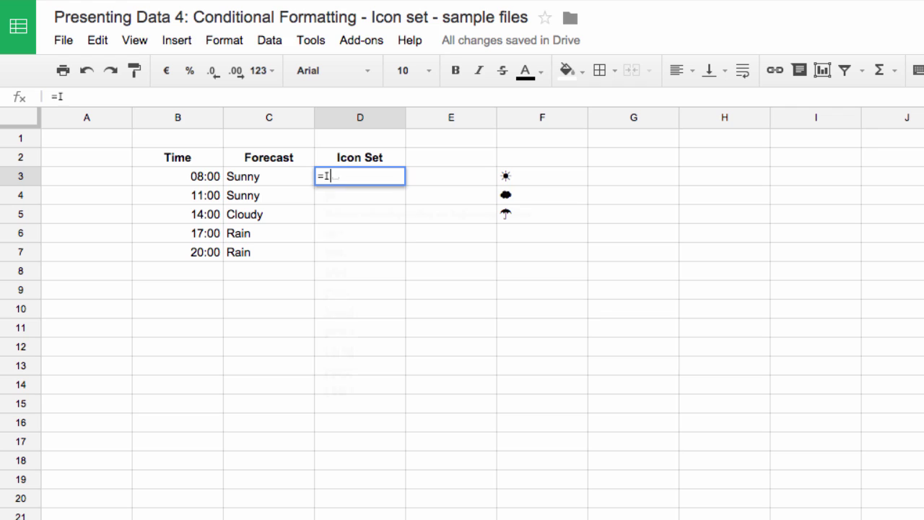
click(282, 181)
text(=)
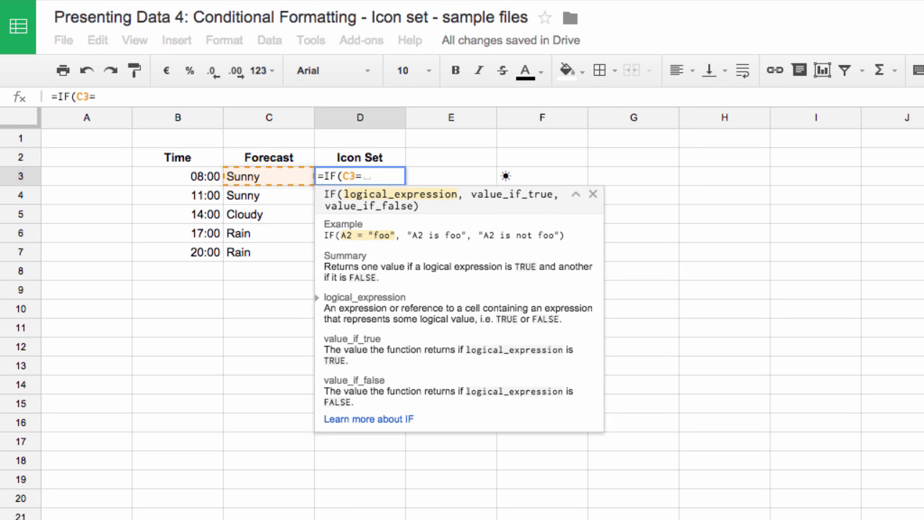
text("s)
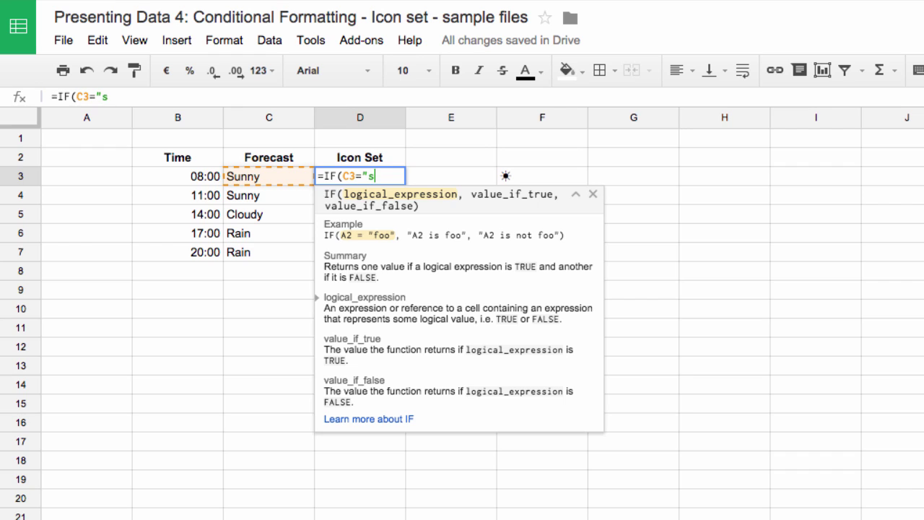
text(unny")
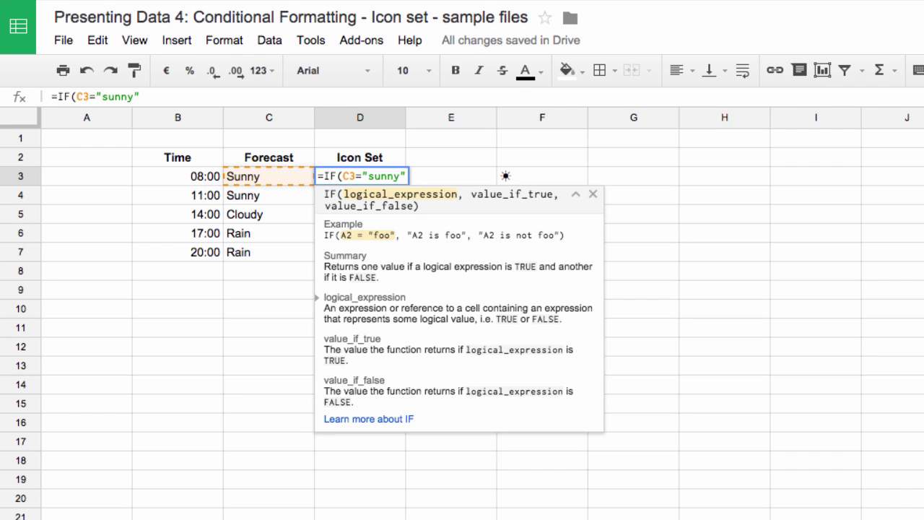
text(,)
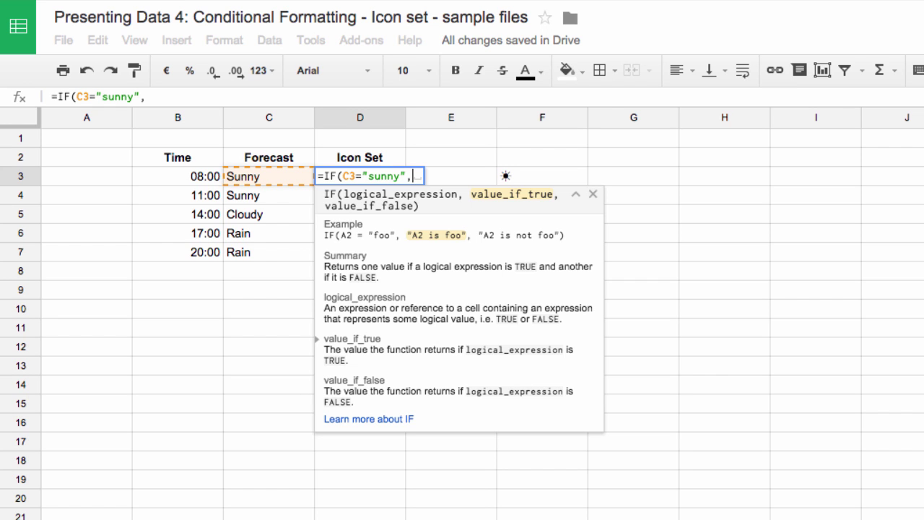
text(char)
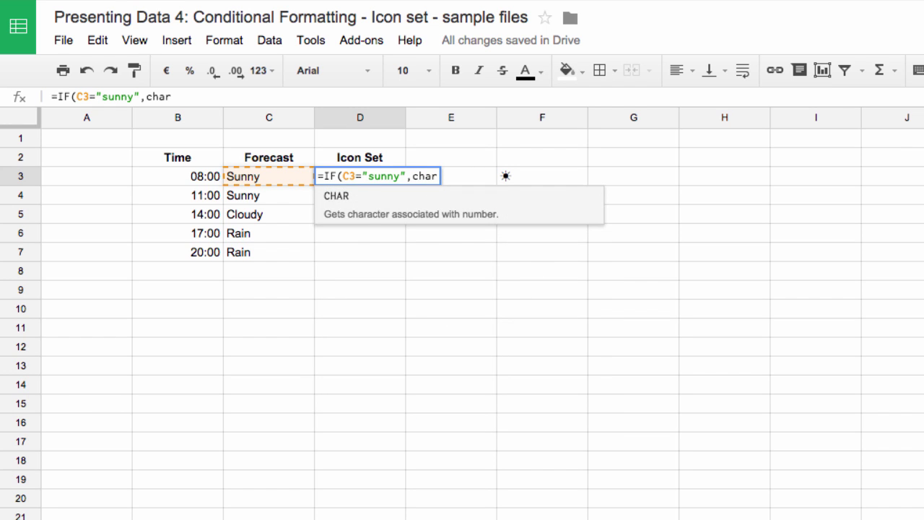
text((972)
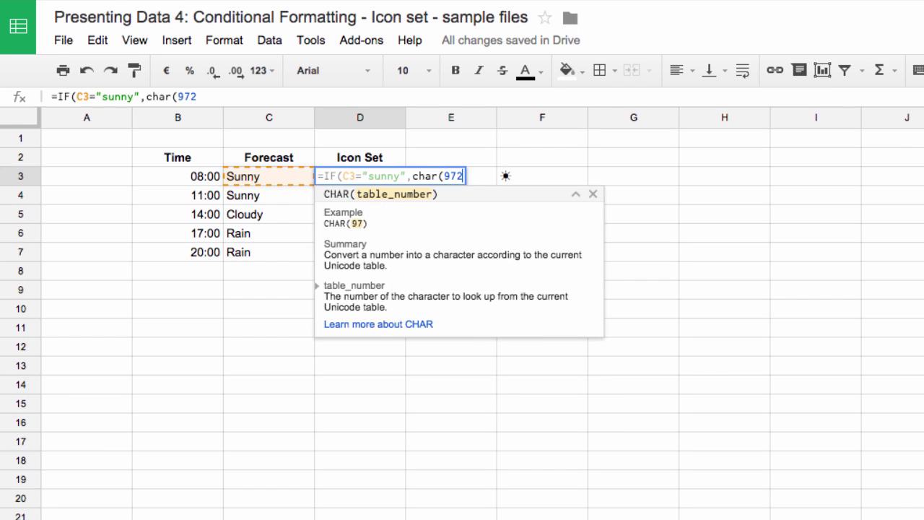
text(8))
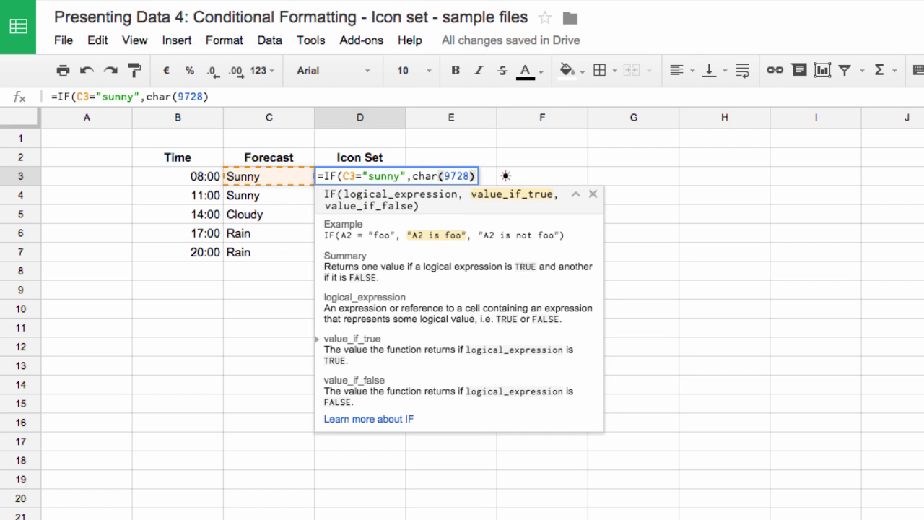
Nest a second IF in the D3 formula that returns char(9729) when C3 equals "cloudy"
text(,if()
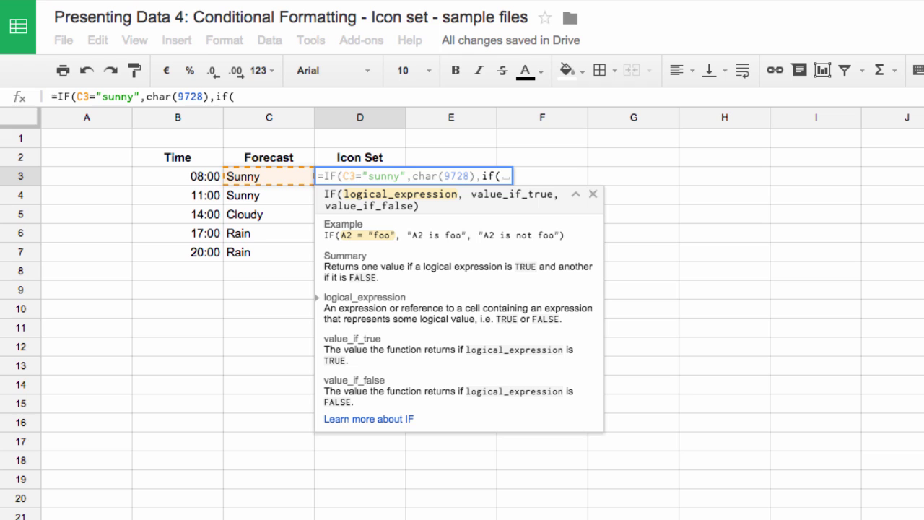
text(c3=)
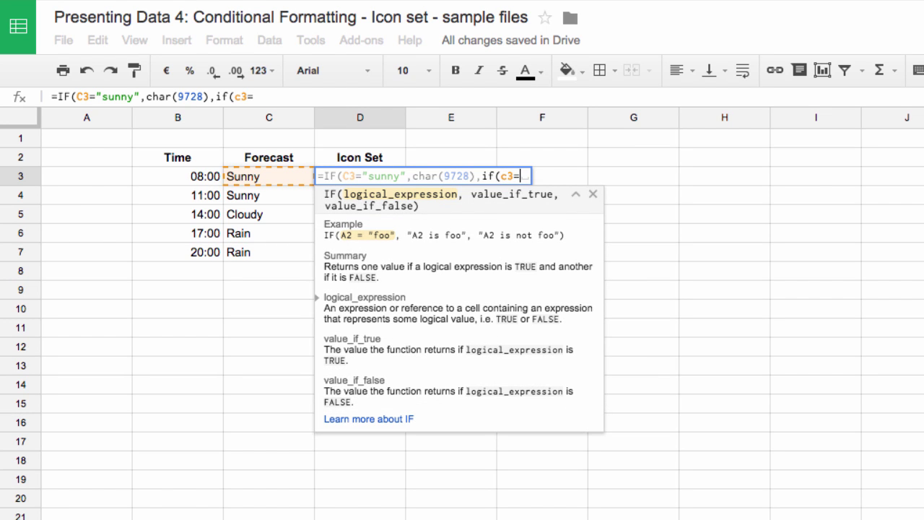
text(")
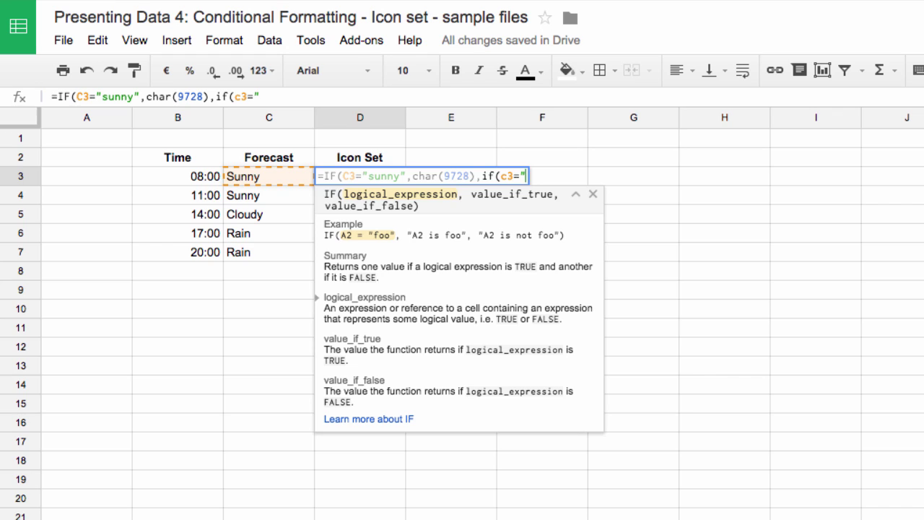
text(cloudy)
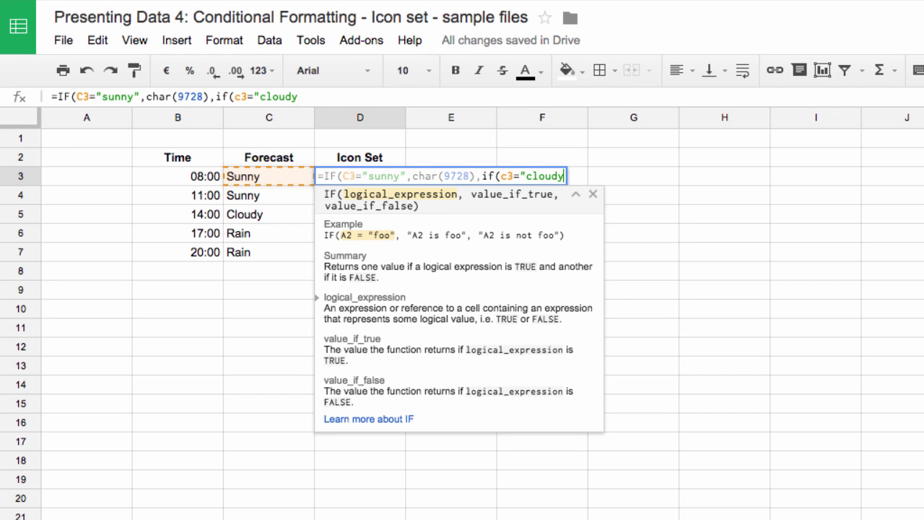
text(",char()
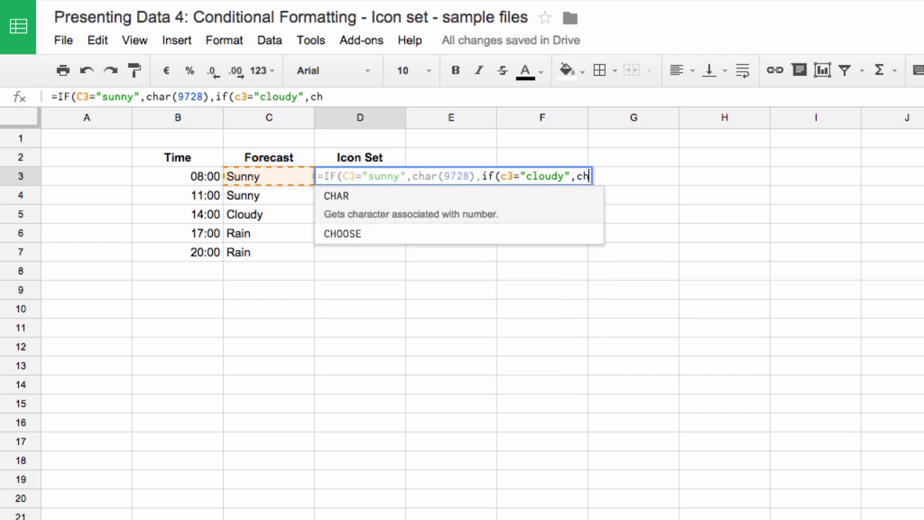
text(97)
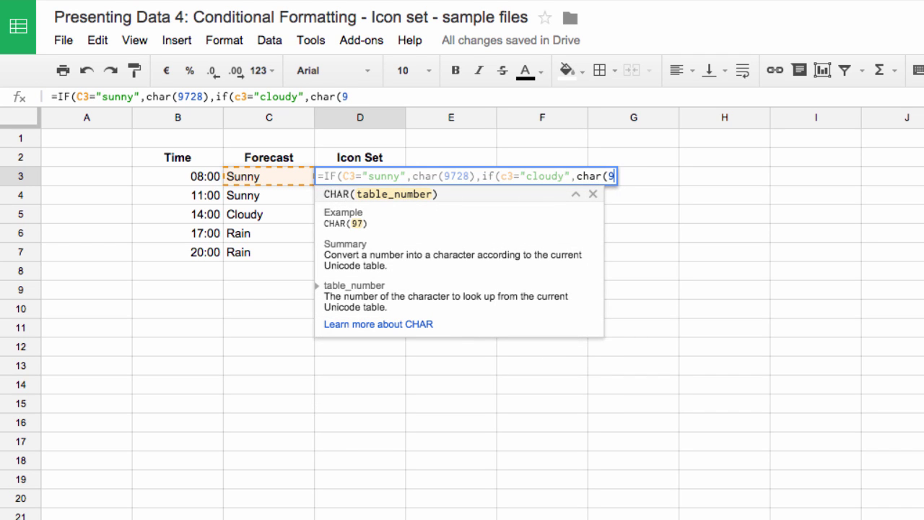
text(29)
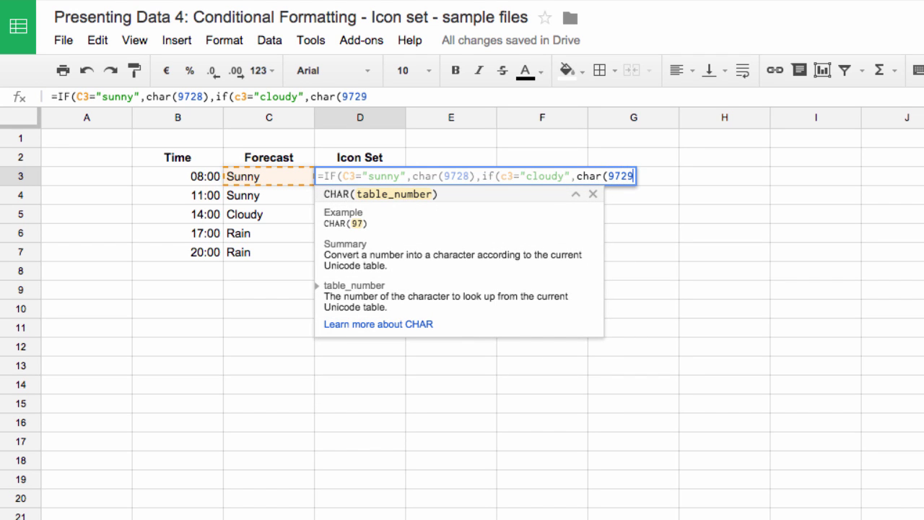
Complete the D3 formula with char(9730) as the fallback value and fill it down through D7
text(),char()
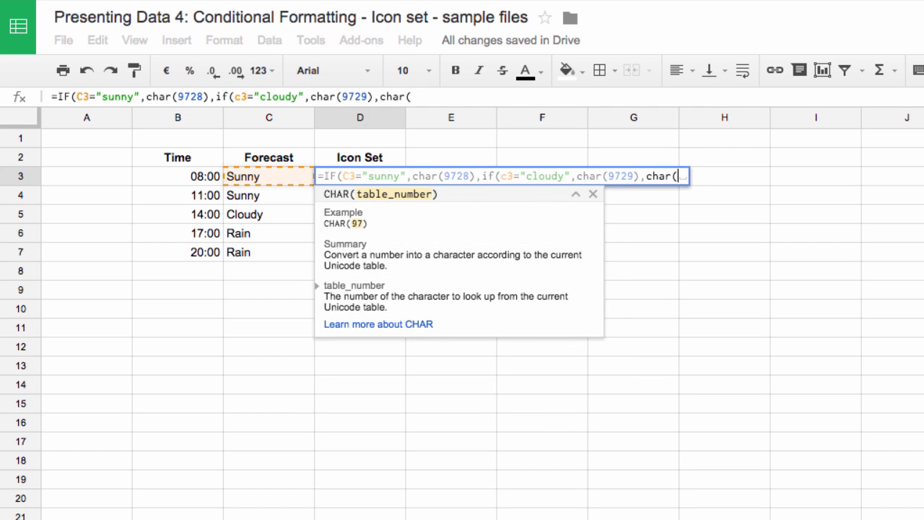
text(9730)
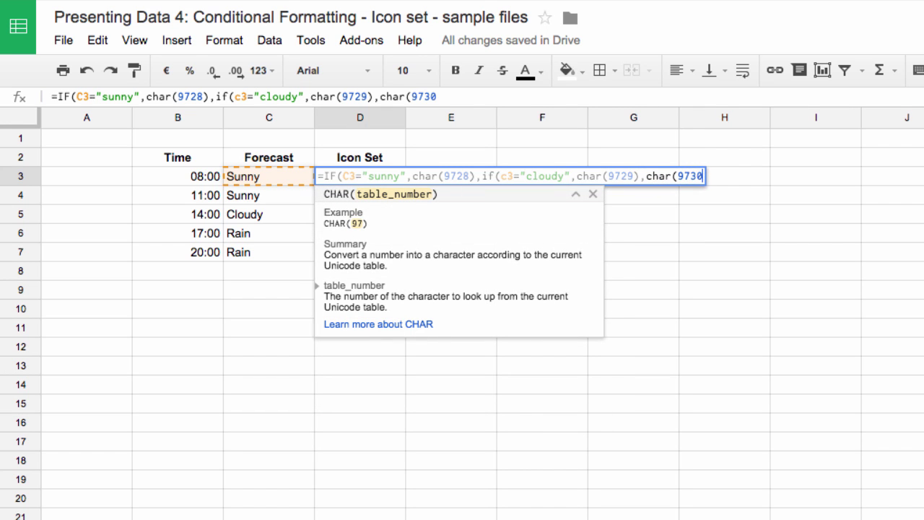
text())
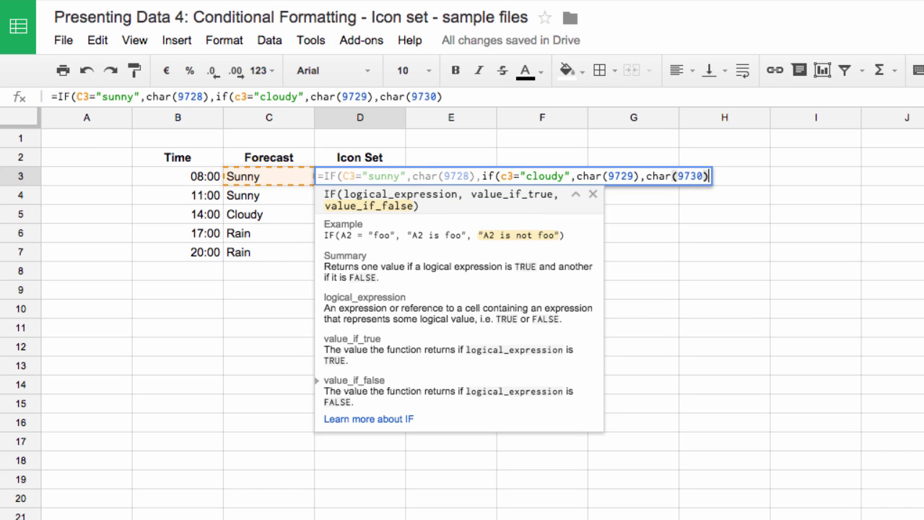
text()))
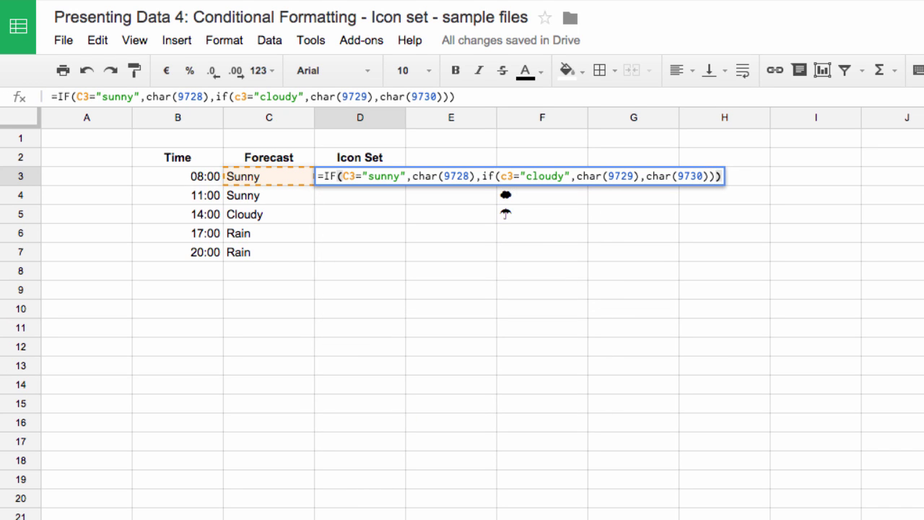
key(Return)
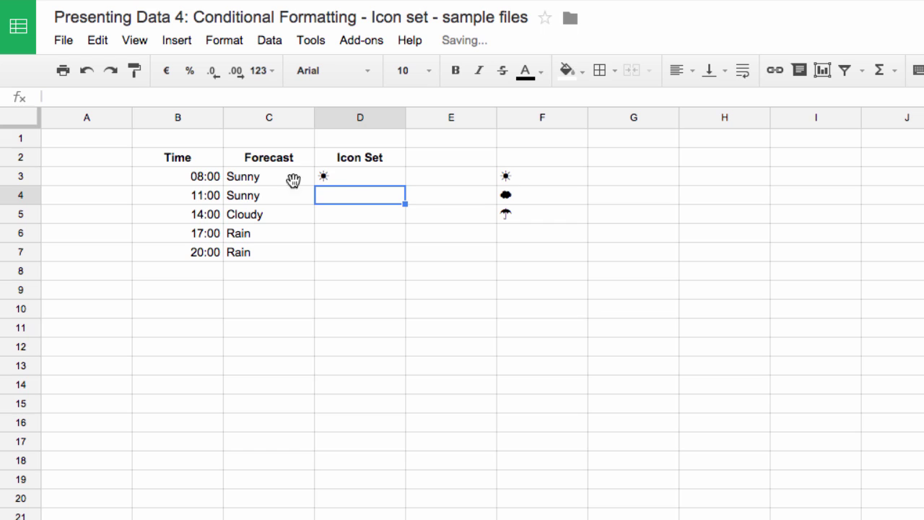
click(366, 180)
drag(405, 186, 404, 255)
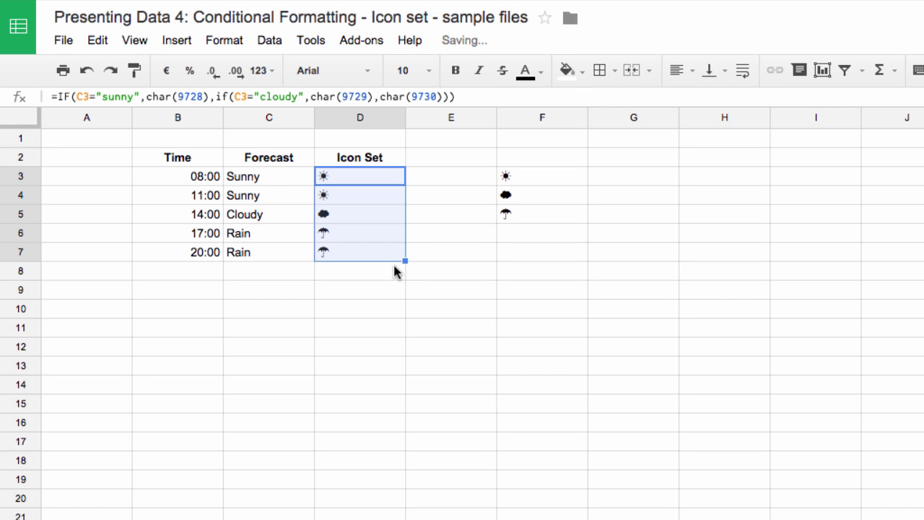
Add a conditional formatting rule to D3:D7 giving text that contains =char(9728) an orange text color
right_click(383, 176)
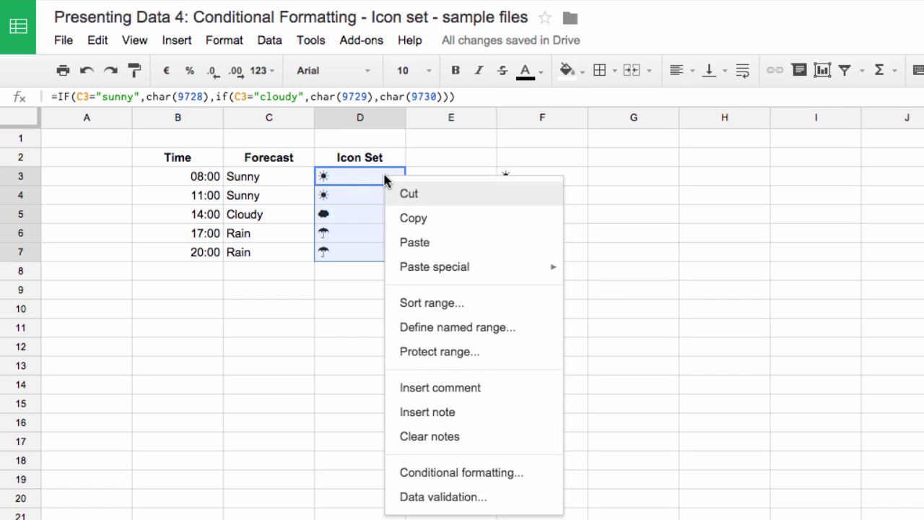
click(473, 478)
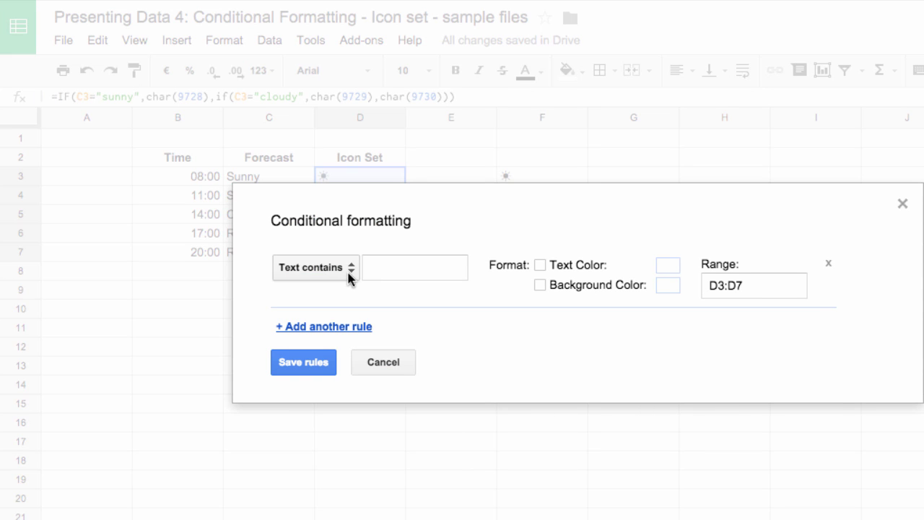
click(400, 268)
text(=)
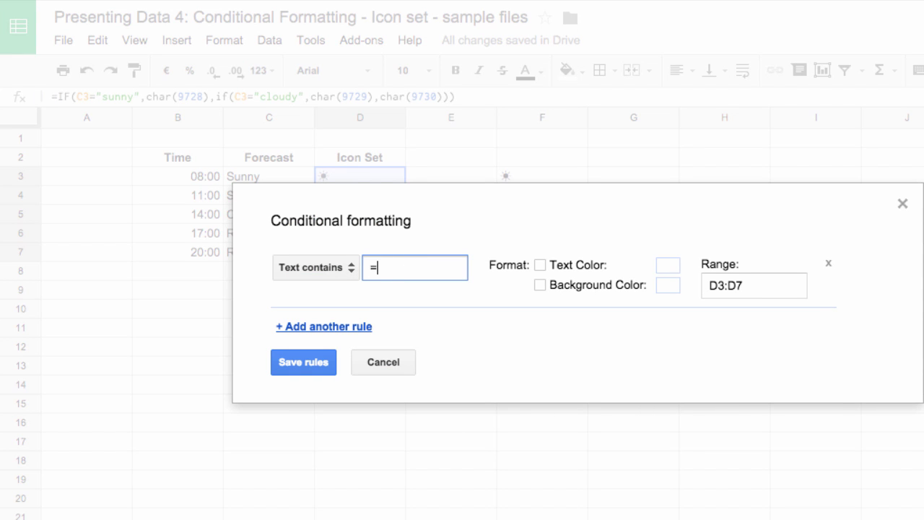
text(char(9728)
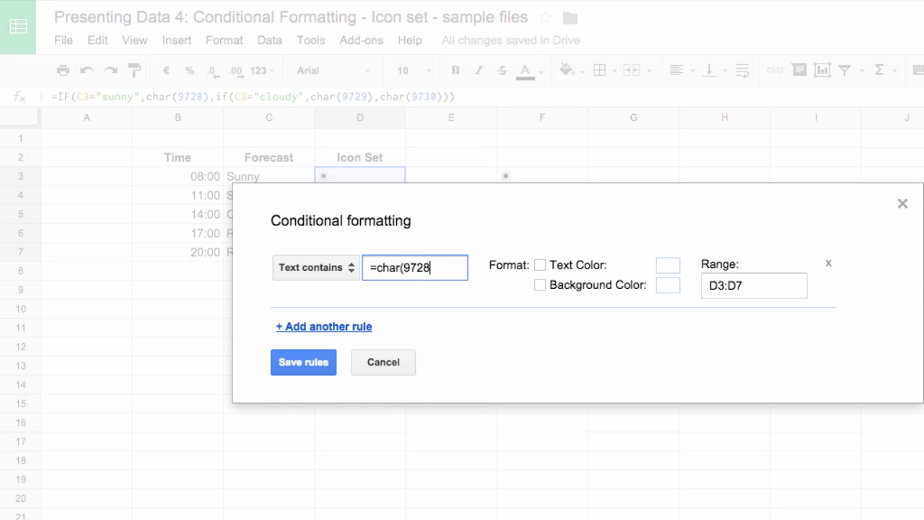
click(542, 266)
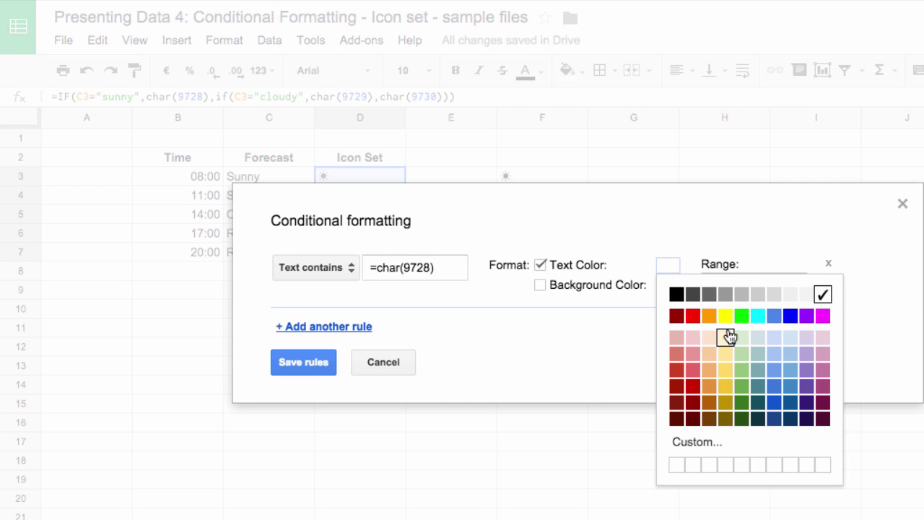
click(709, 319)
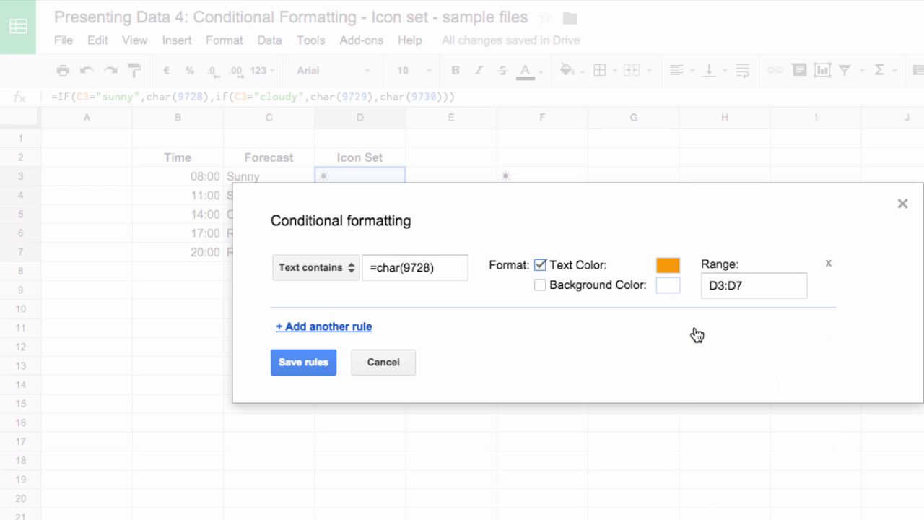
Add a second rule giving text that contains =char(9729) a light gray text color, and save the rules
click(319, 328)
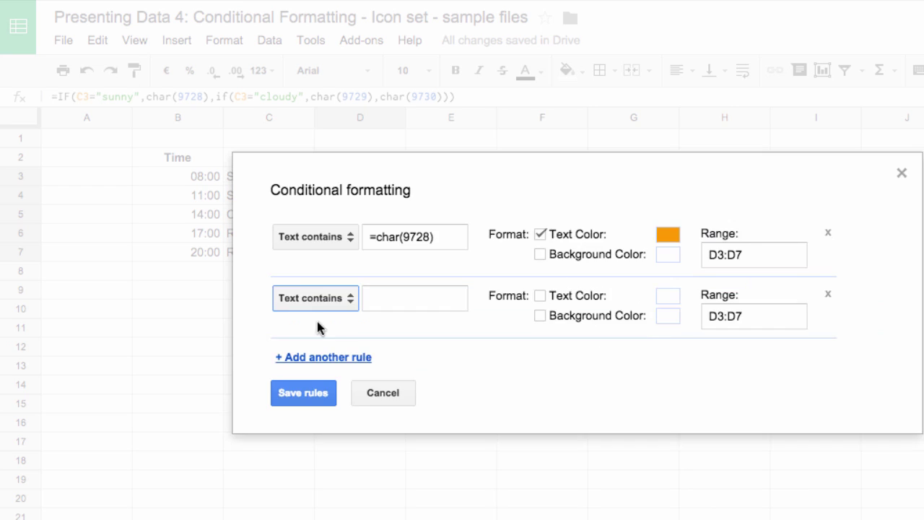
click(393, 293)
text(=char()
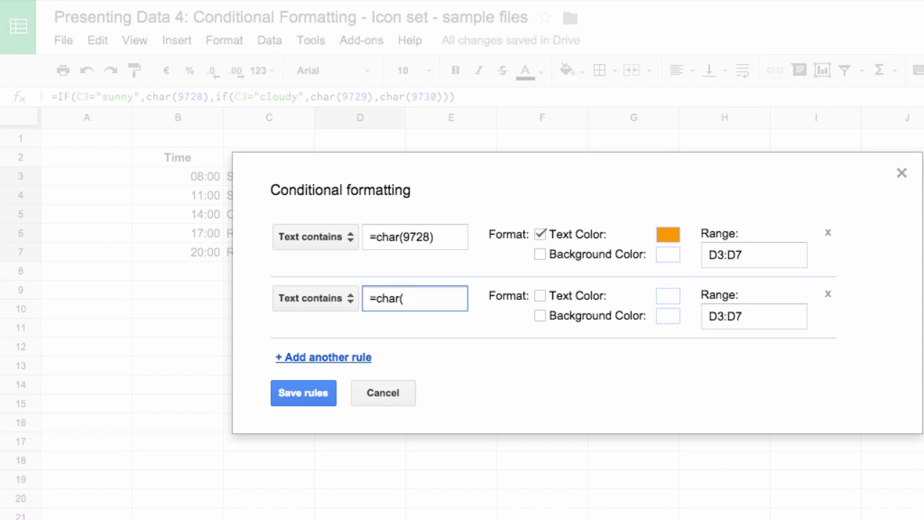
text(9729))
click(540, 296)
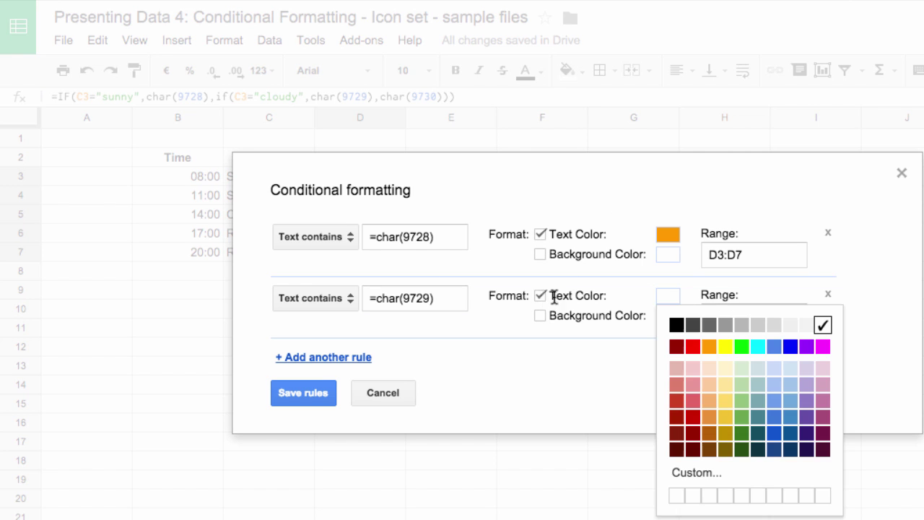
click(742, 325)
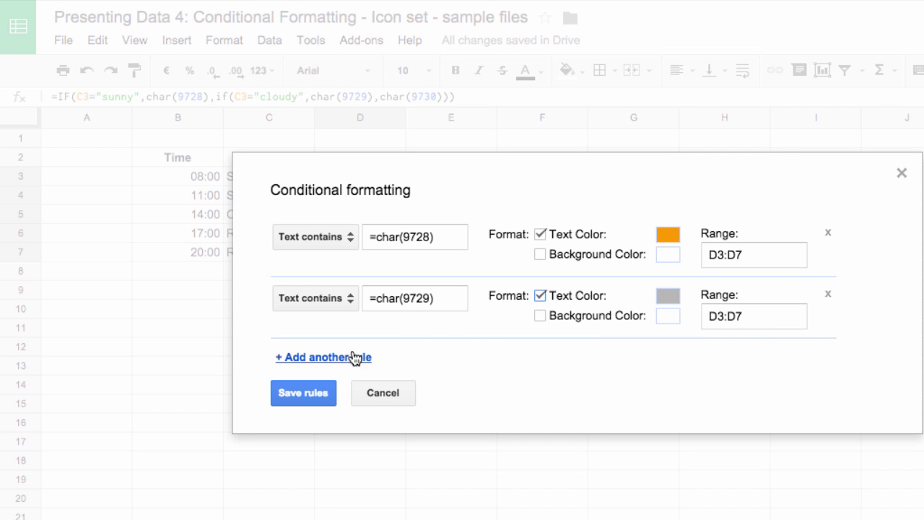
click(320, 392)
click(258, 322)
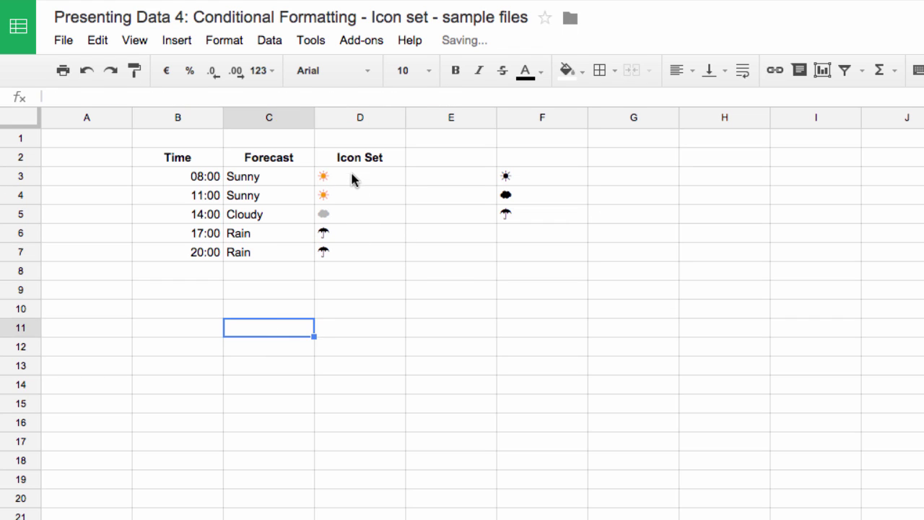
click(350, 173)
click(356, 222)
click(354, 236)
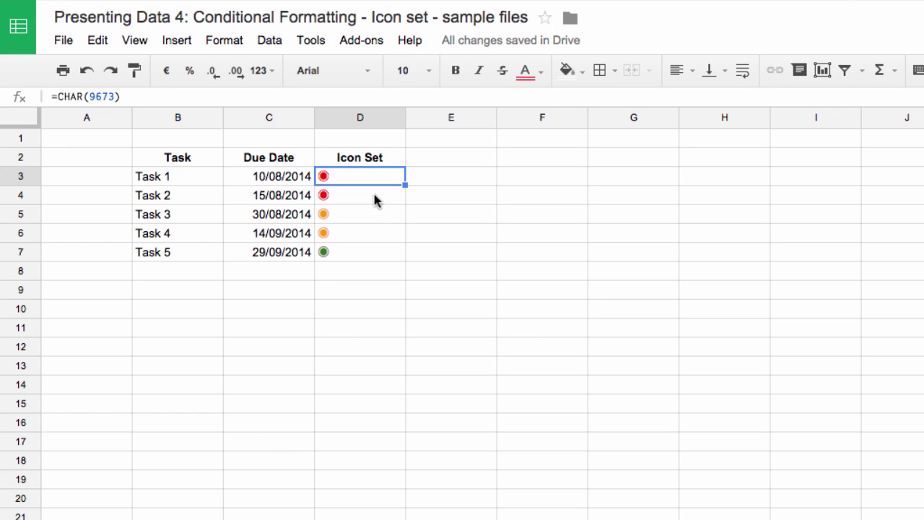
Enter the formula =char(9673) in cell F3 to produce the round icon used in the Icon Set column
drag(371, 180, 372, 255)
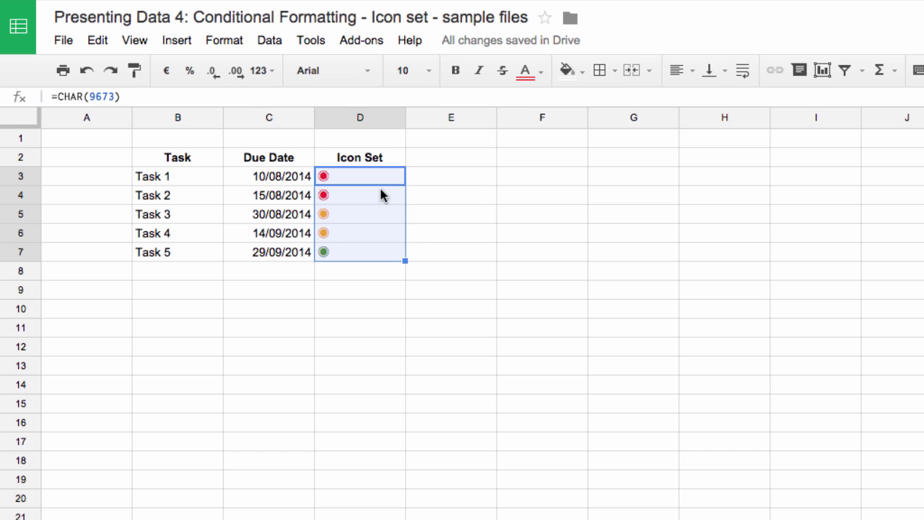
click(541, 177)
click(365, 181)
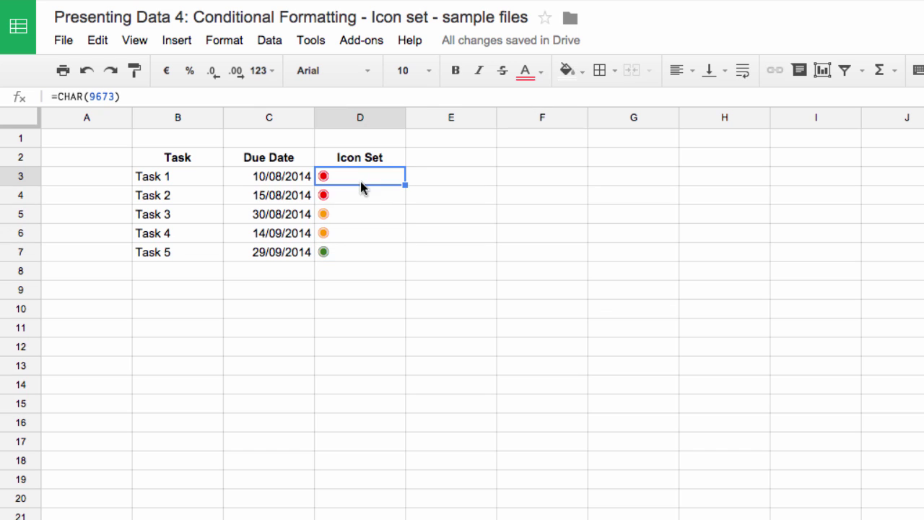
click(536, 171)
text(=char)
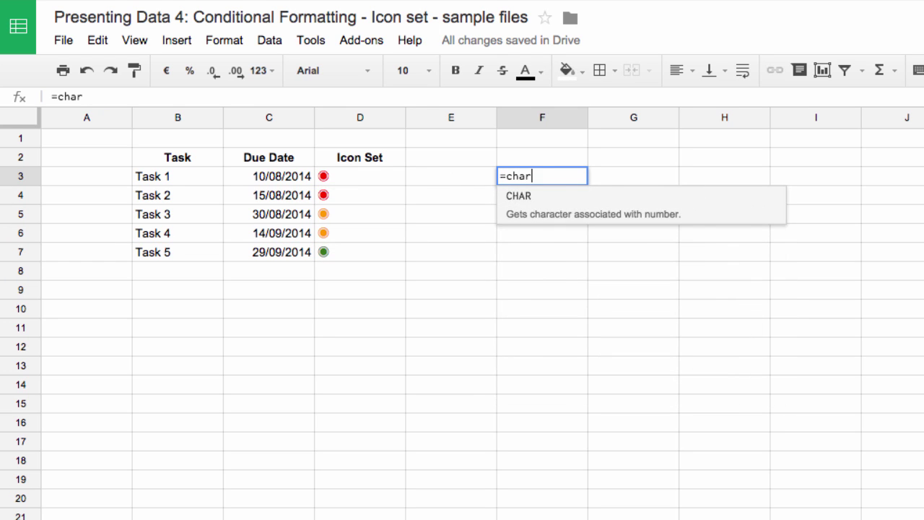
text((9673))
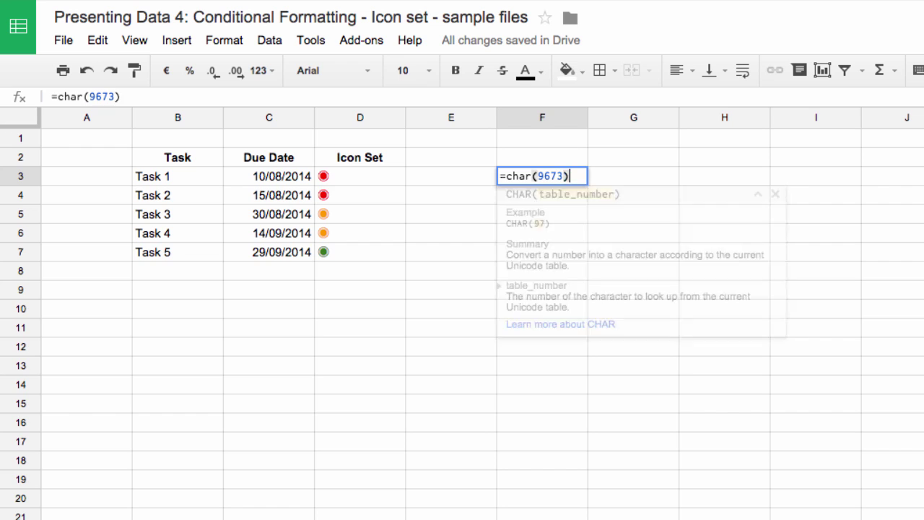
key(Return)
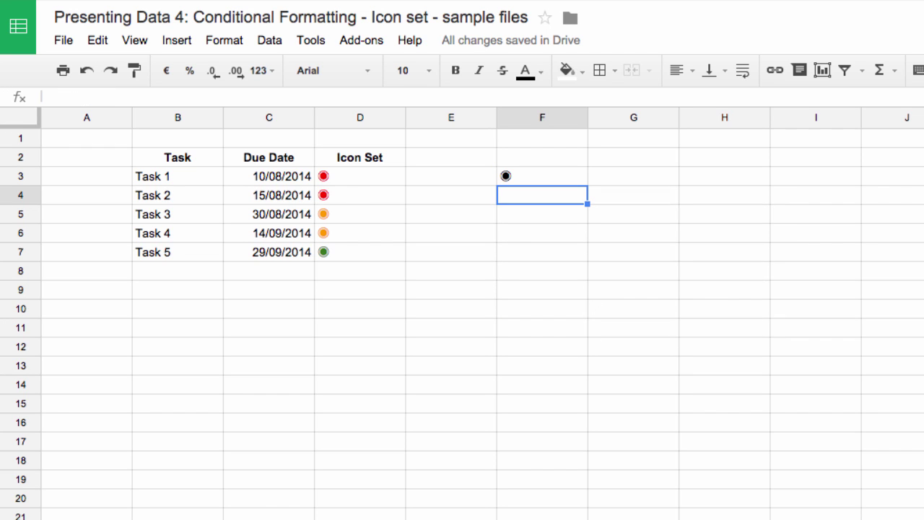
Delete all three existing conditional formatting rules from D3:D7 and save
drag(349, 180, 374, 239)
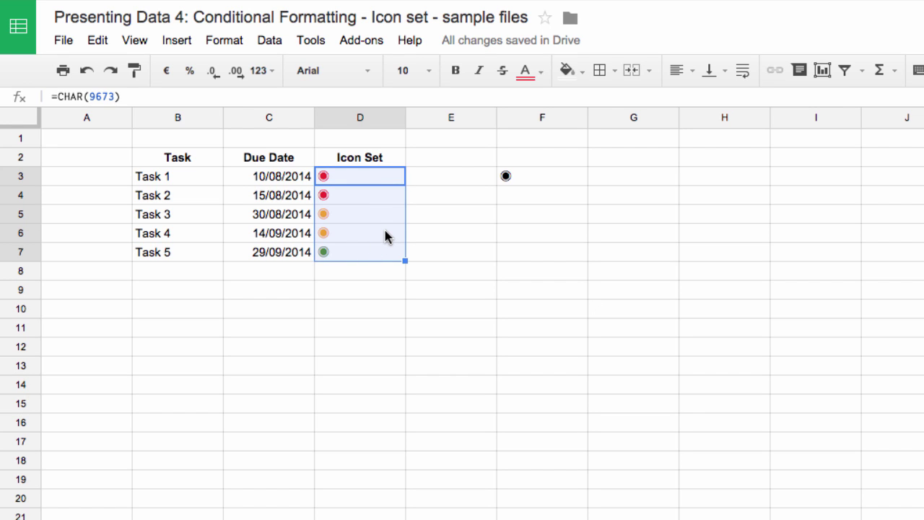
drag(371, 176, 379, 259)
right_click(380, 226)
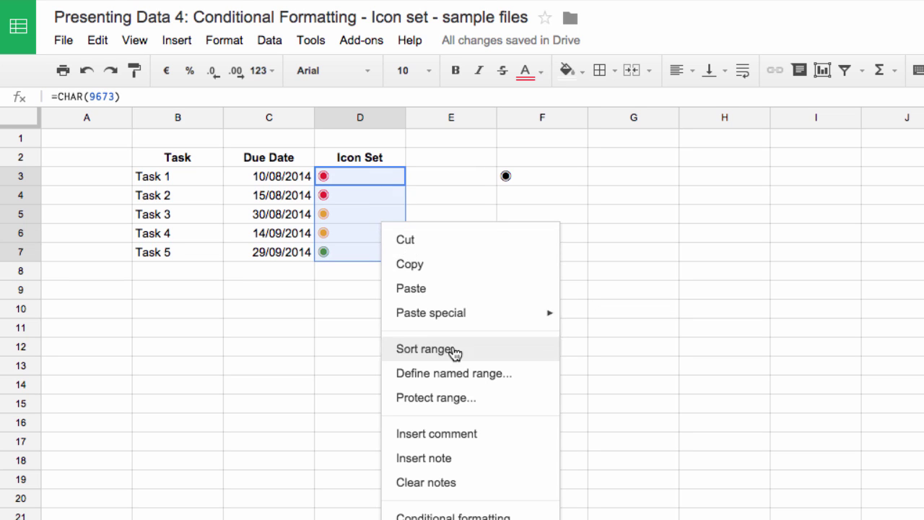
click(447, 515)
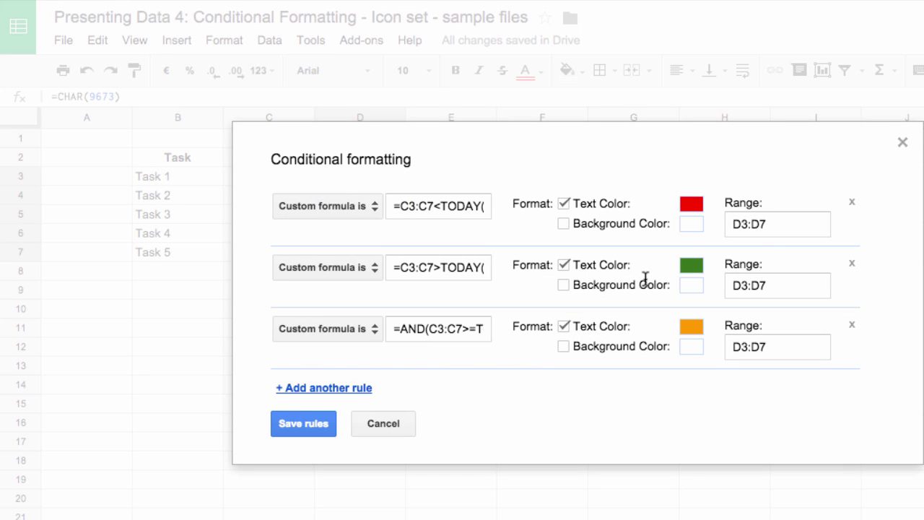
click(852, 202)
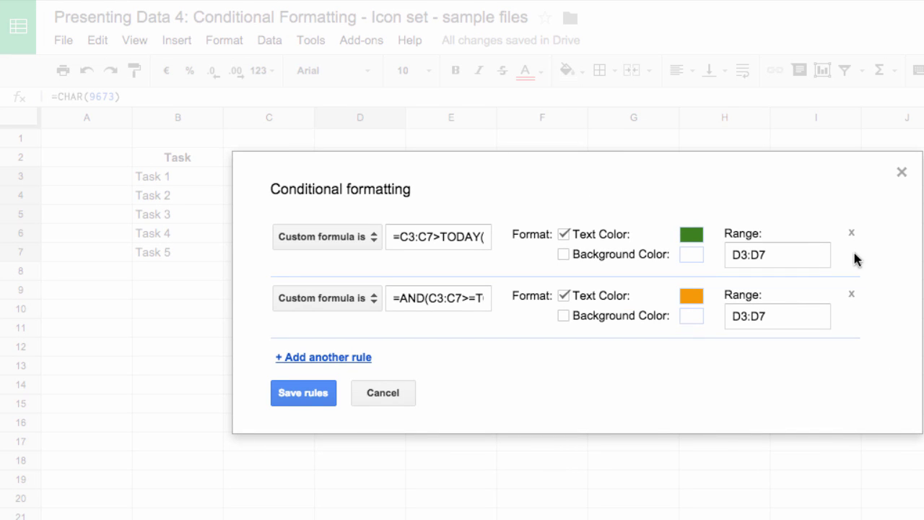
click(853, 238)
click(851, 266)
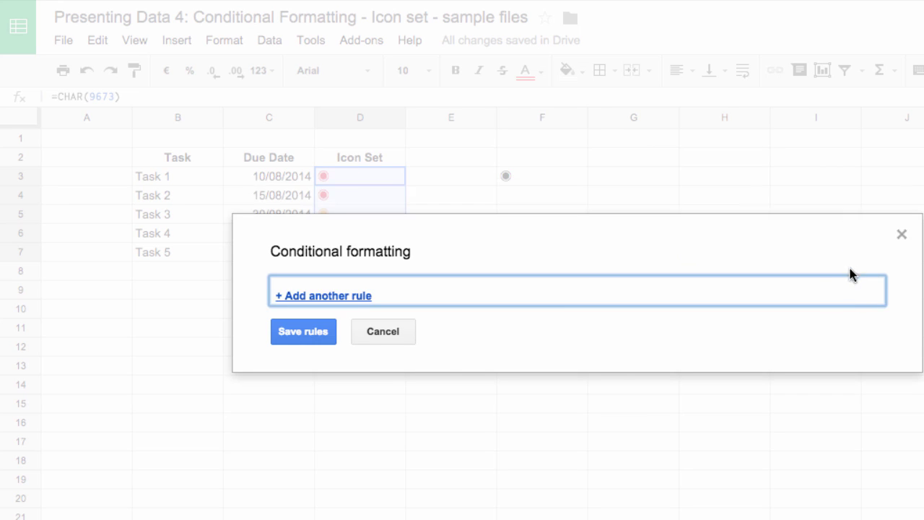
click(303, 332)
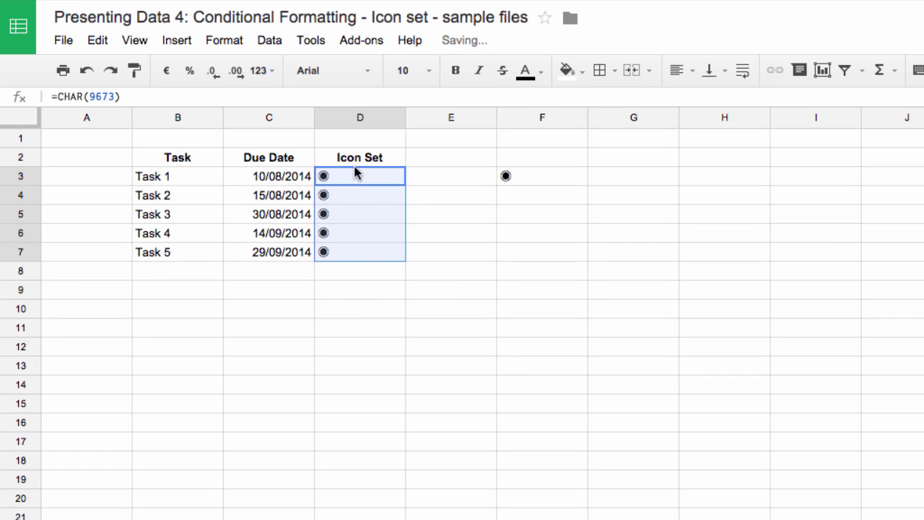
Add a conditional formatting rule to D3:D7 with the custom formula =c3:c7<today() and a red text color
drag(360, 179, 380, 251)
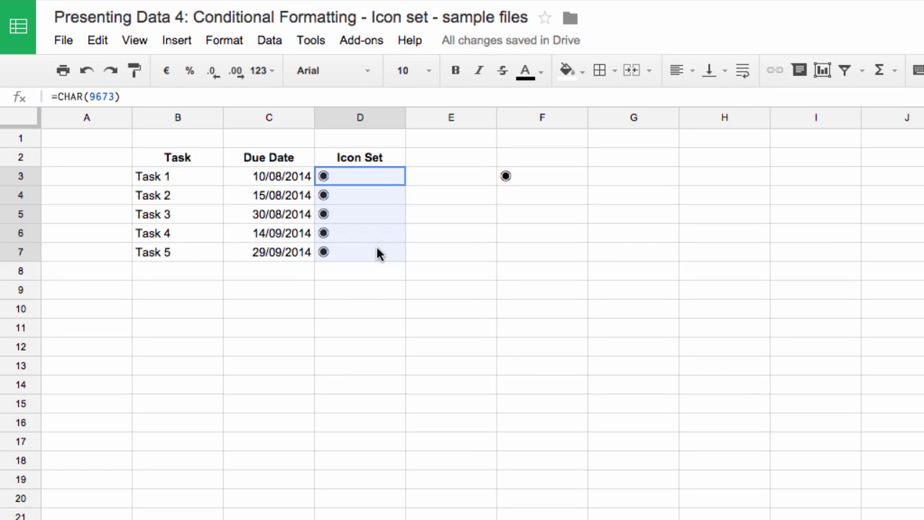
right_click(373, 184)
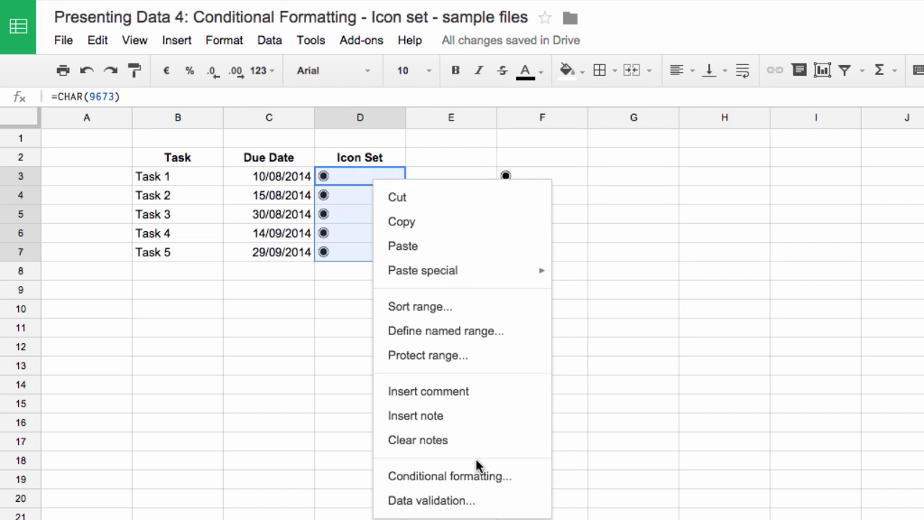
click(449, 476)
click(355, 272)
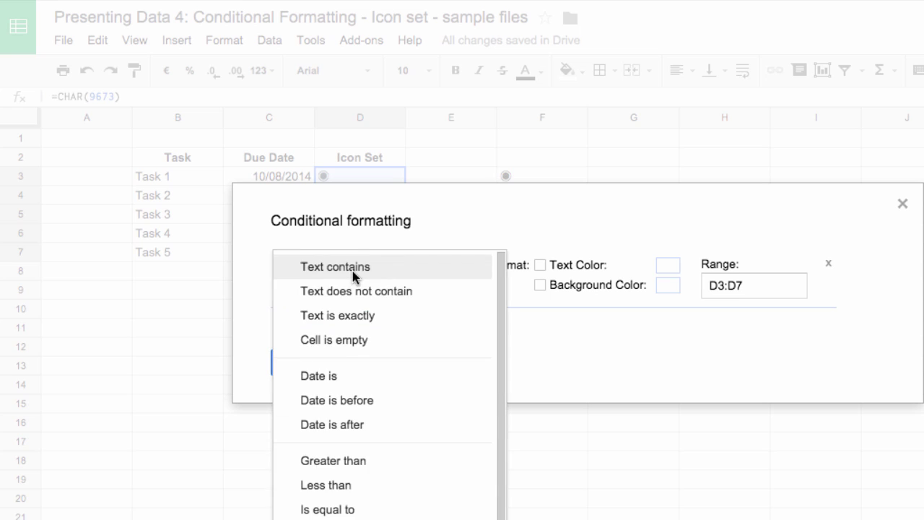
scroll(352, 273, down, 2)
click(402, 274)
text(=)
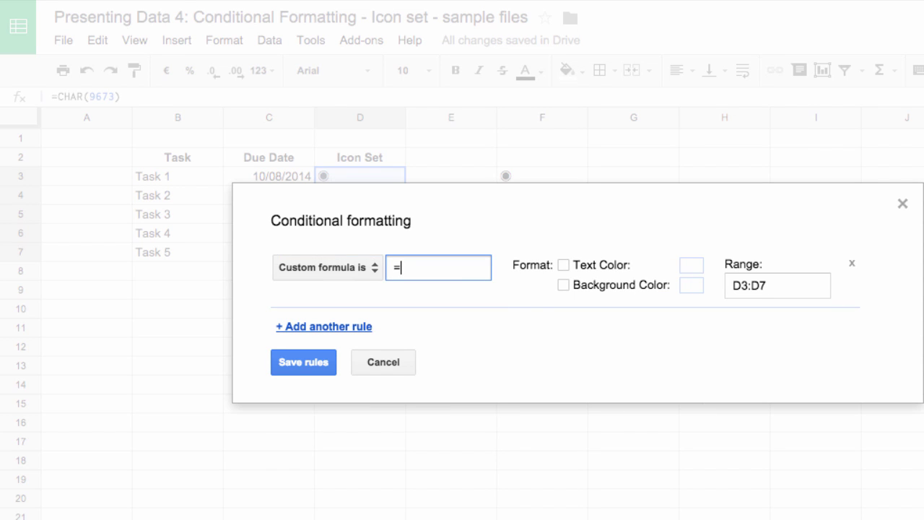
text(c3:c7<toda)
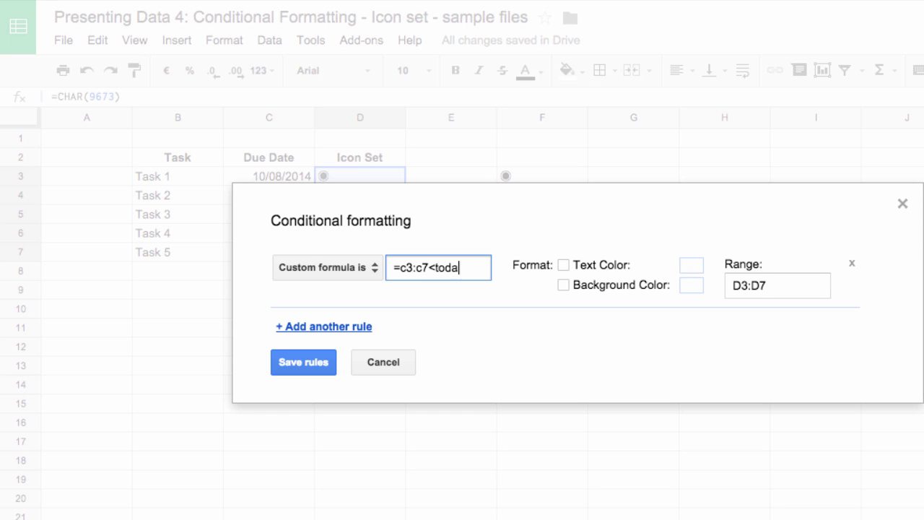
text(y())
click(564, 264)
click(716, 317)
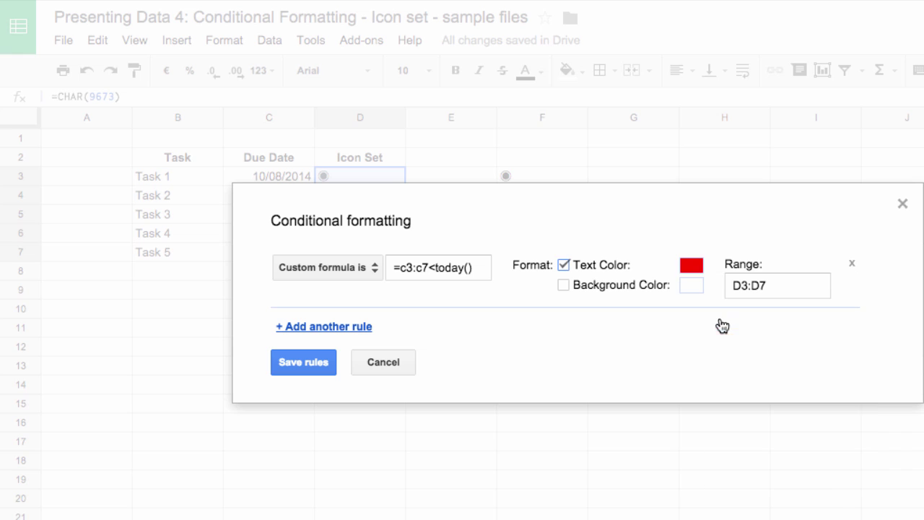
Add a second rule for D3:D7 with the custom formula =C3:C7>TODAY()+30 and a bright green text color
click(325, 326)
click(354, 296)
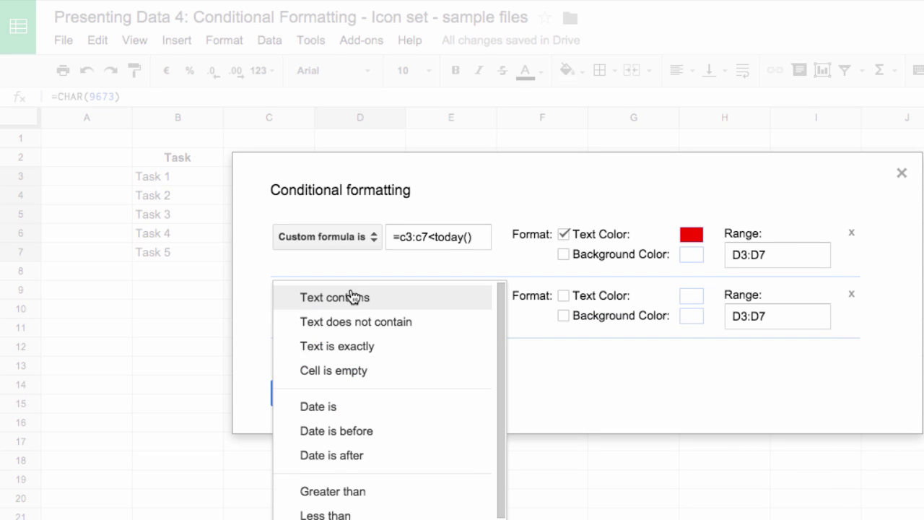
scroll(361, 433, down, 2)
click(396, 461)
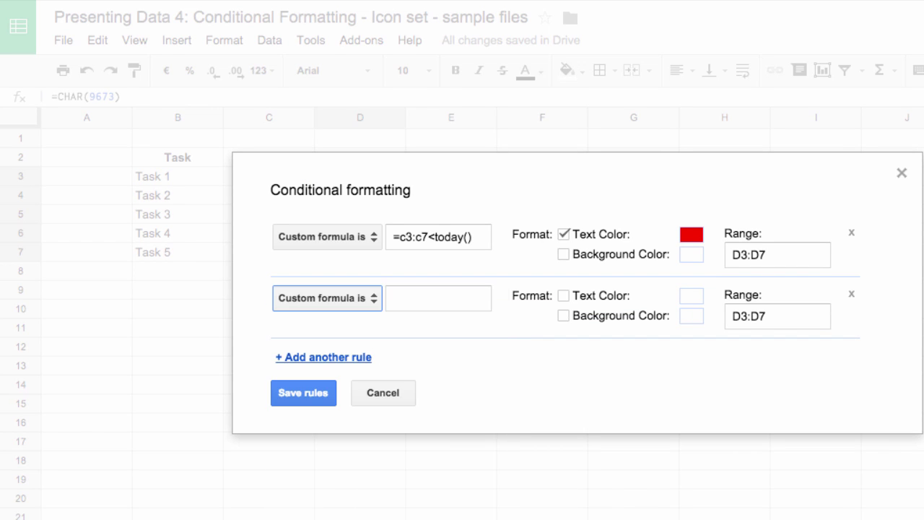
click(394, 299)
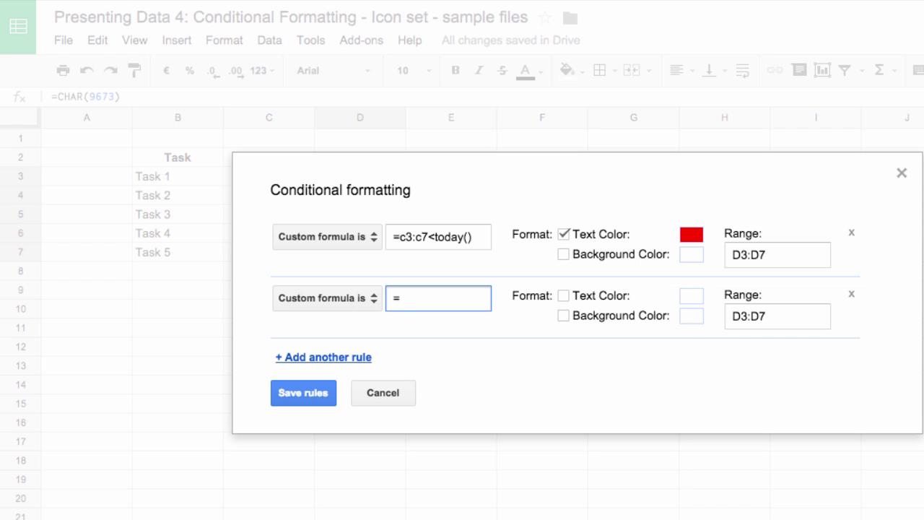
text(=C3:C7>TODAY)
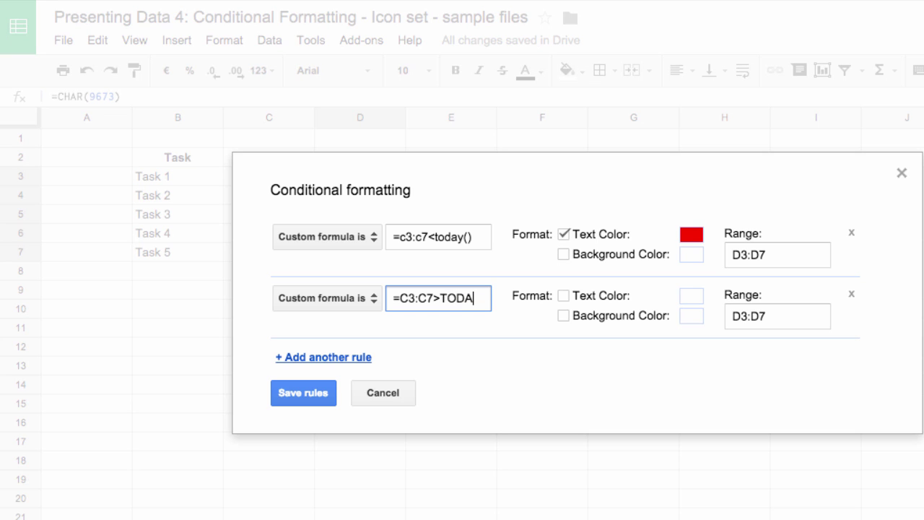
text(())
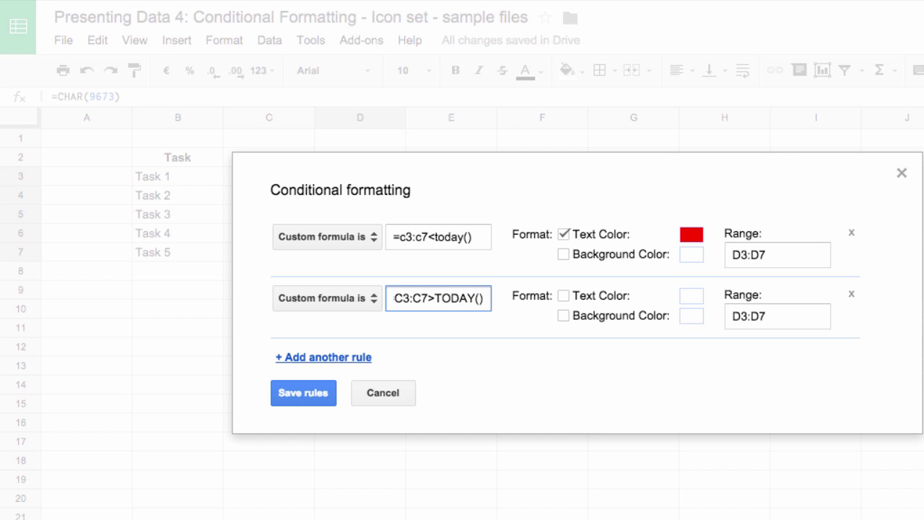
text(+30)
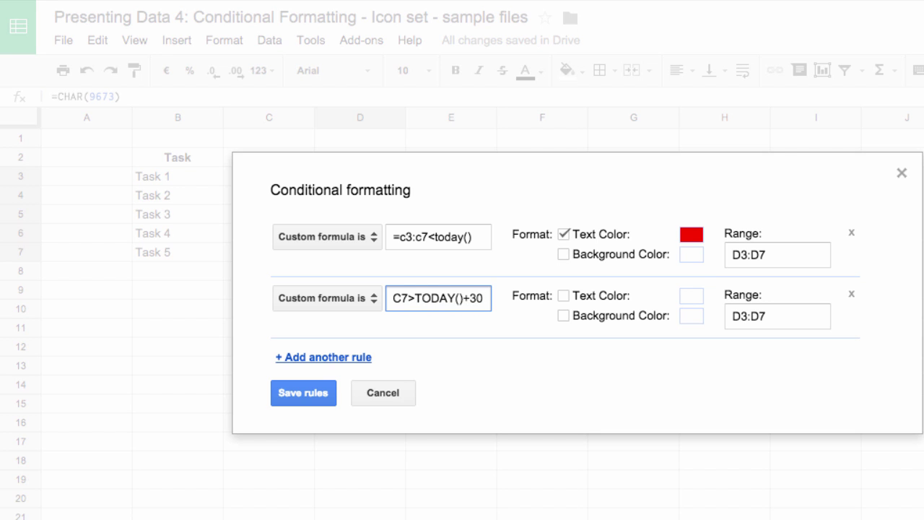
click(563, 296)
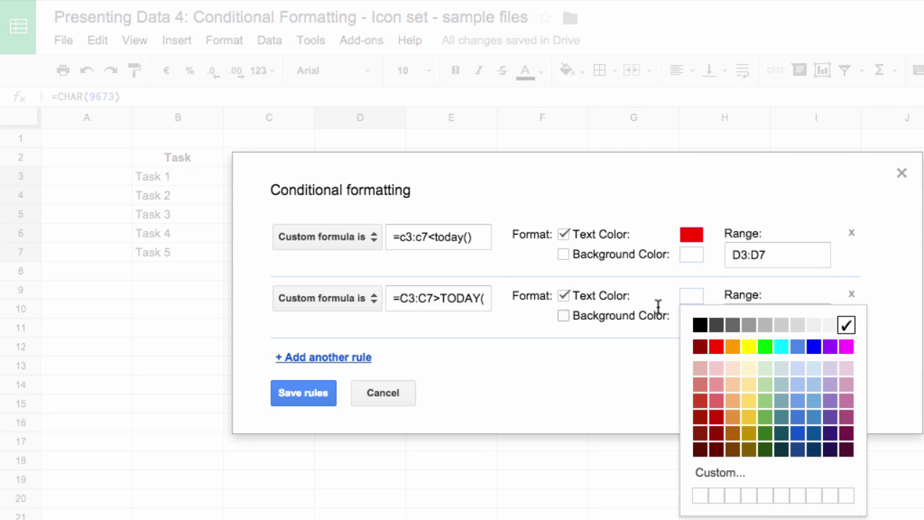
click(765, 348)
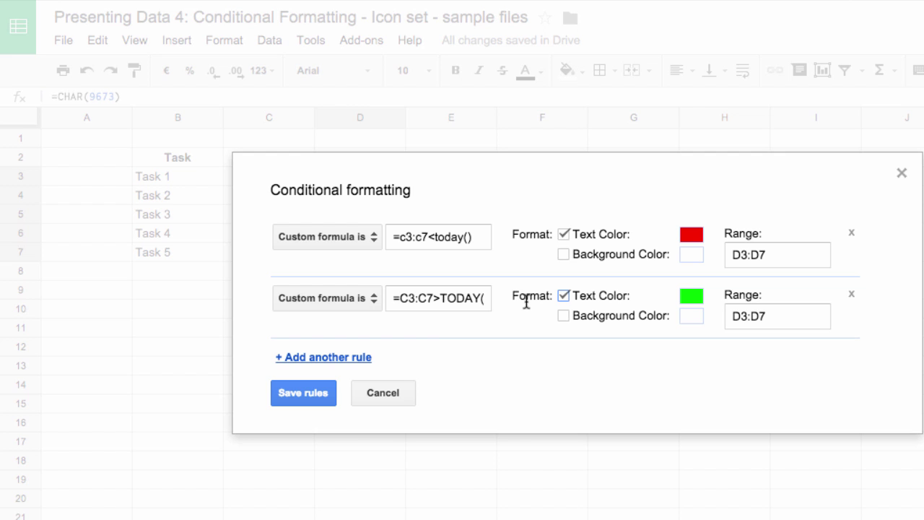
Add a third rule for D3:D7 with the custom formula =AND(C3:C7>=TODAY(),C3:C7<=TODAY()+30) and an orange text color
click(330, 360)
click(359, 335)
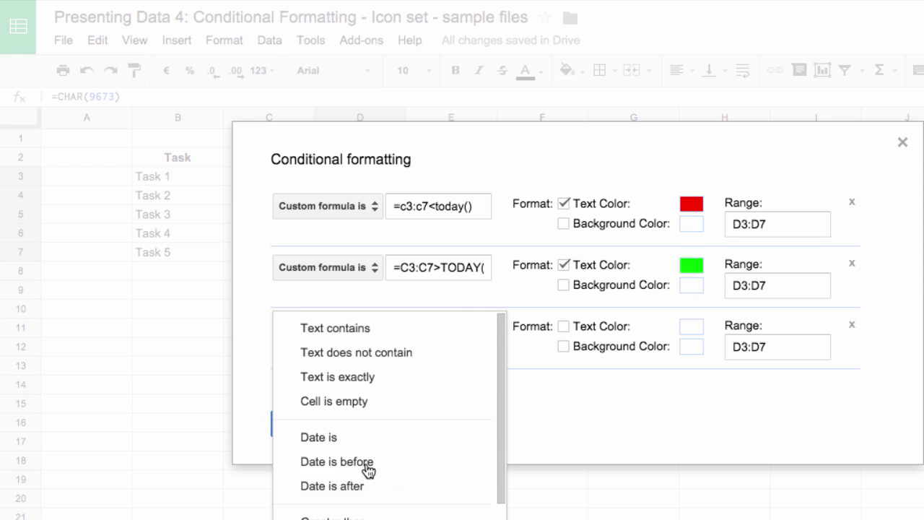
scroll(368, 471, down, 3)
click(339, 505)
click(406, 325)
text(=AND(C3:C7>=)
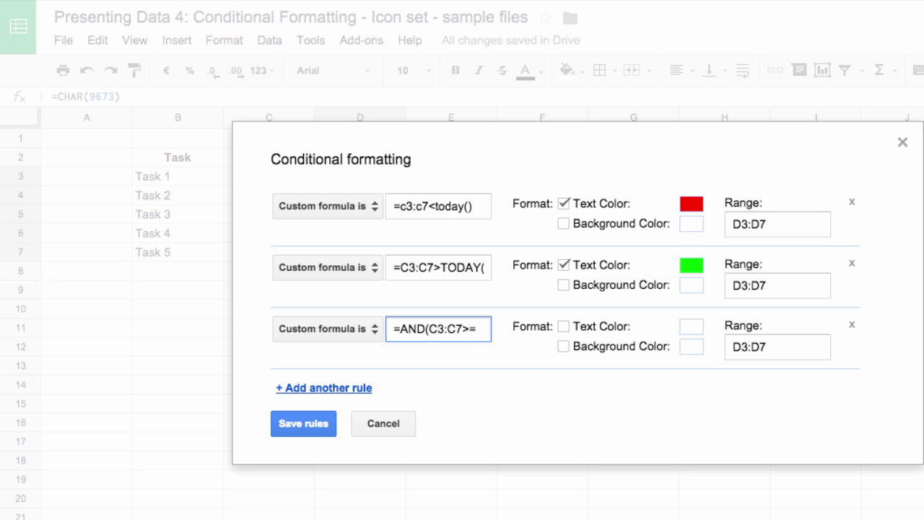
text(ODAY()
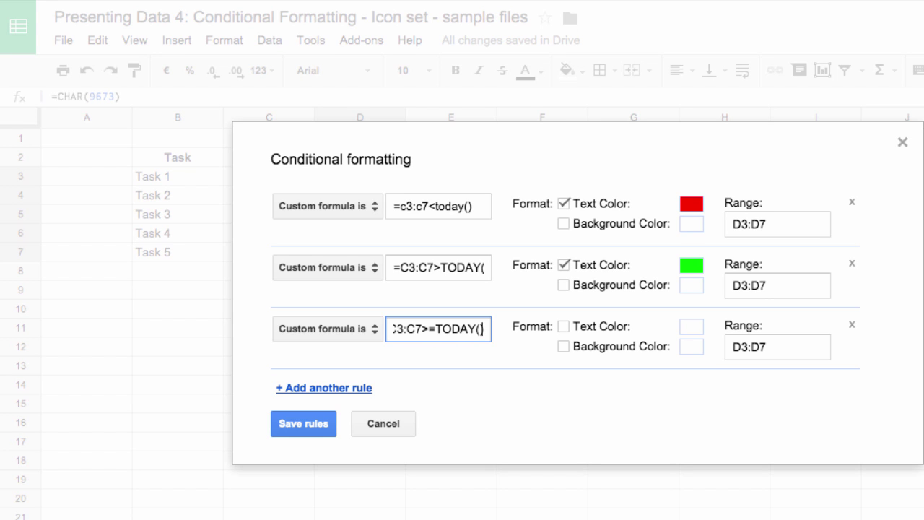
text(),C3)
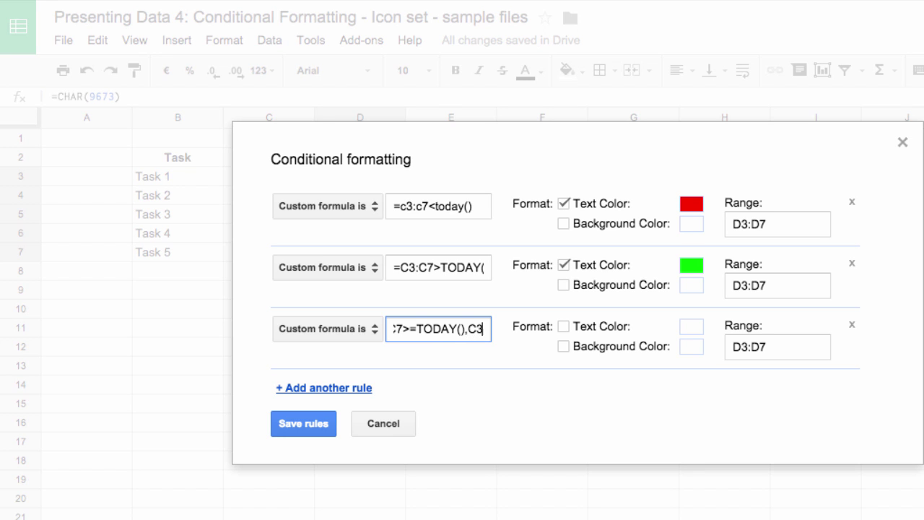
text(:C)
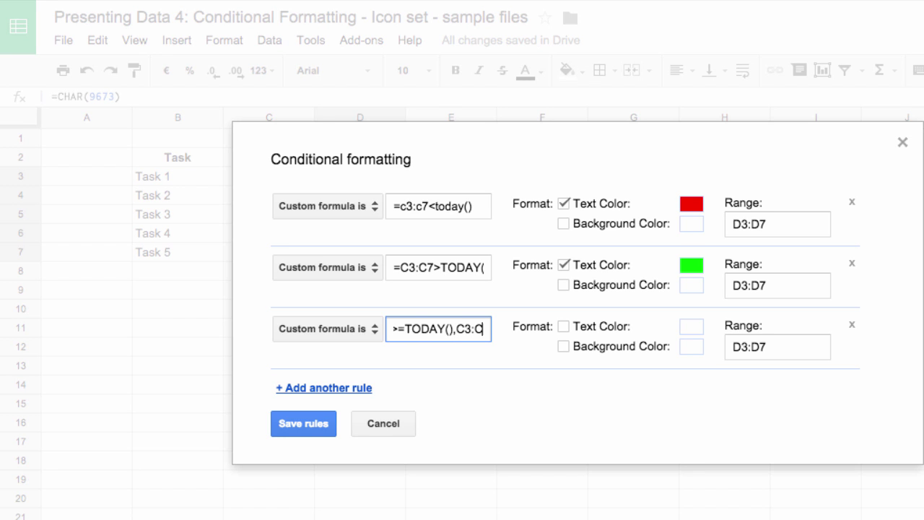
text(7<)
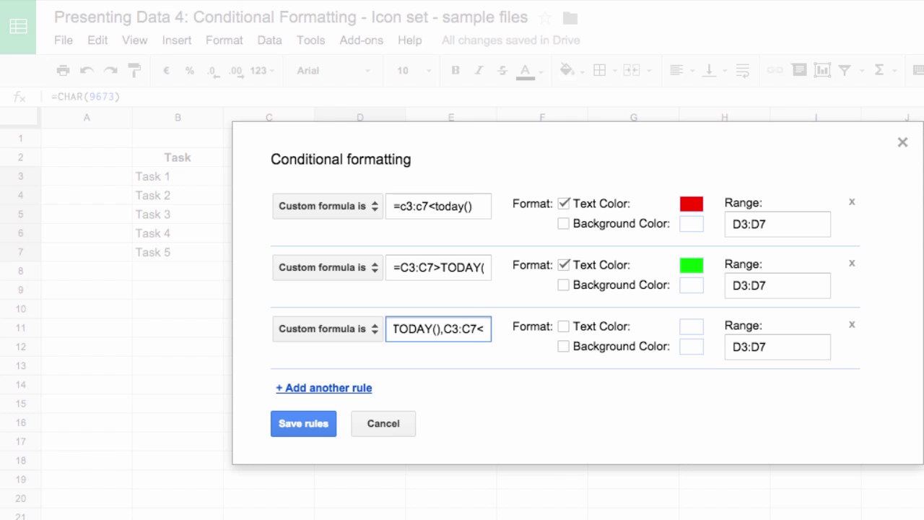
text(=TODAY)
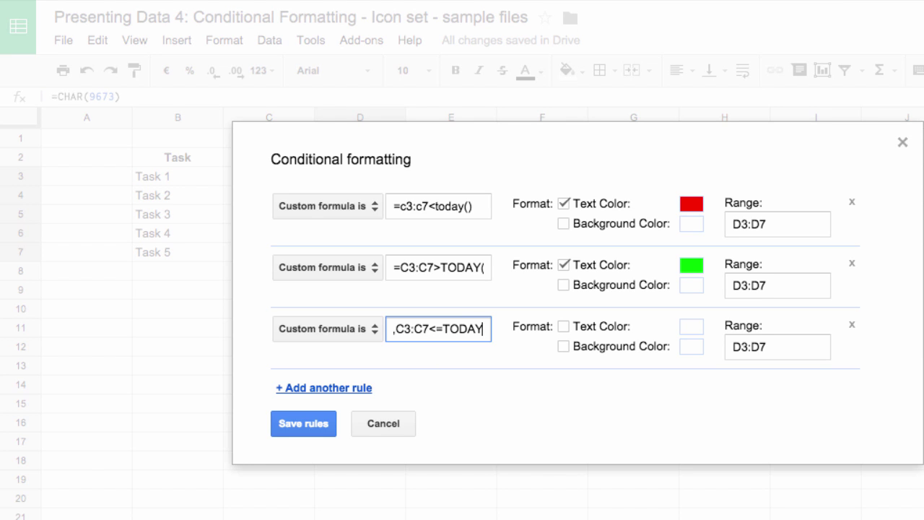
text(()+30)
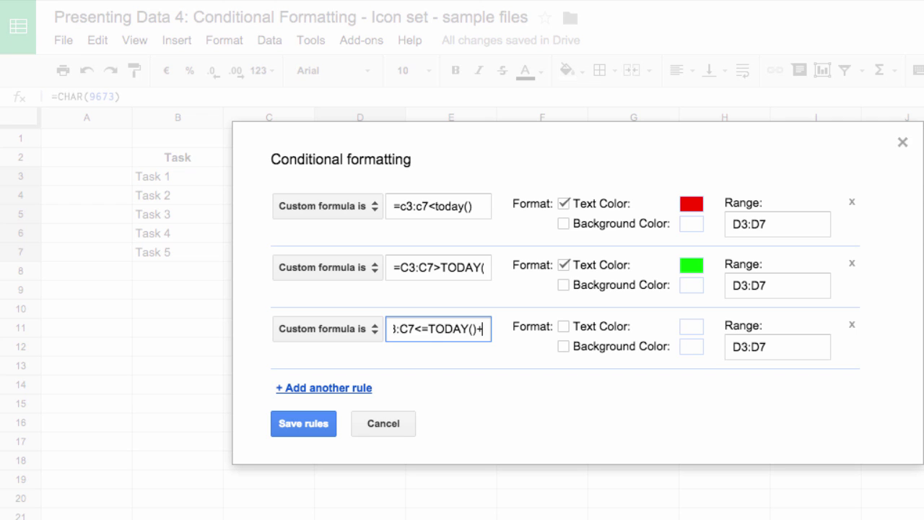
click(563, 326)
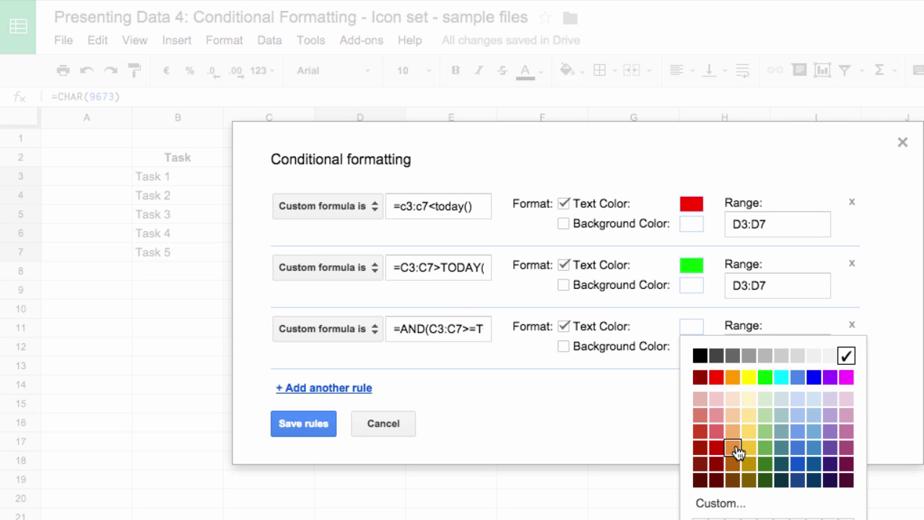
click(732, 377)
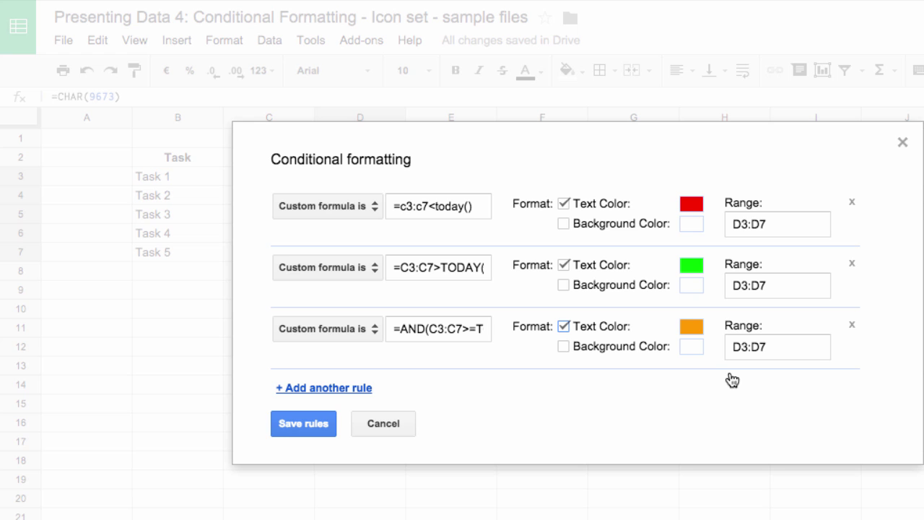
Save the three date-based conditional formatting rules for D3:D7
click(294, 426)
Compare the icon colors in D3:D7 with the task due dates in column C
click(342, 182)
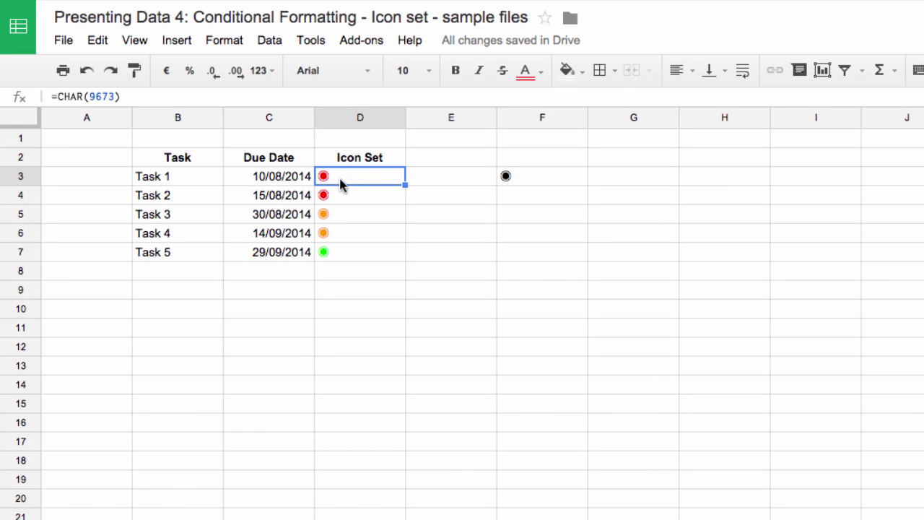
click(266, 181)
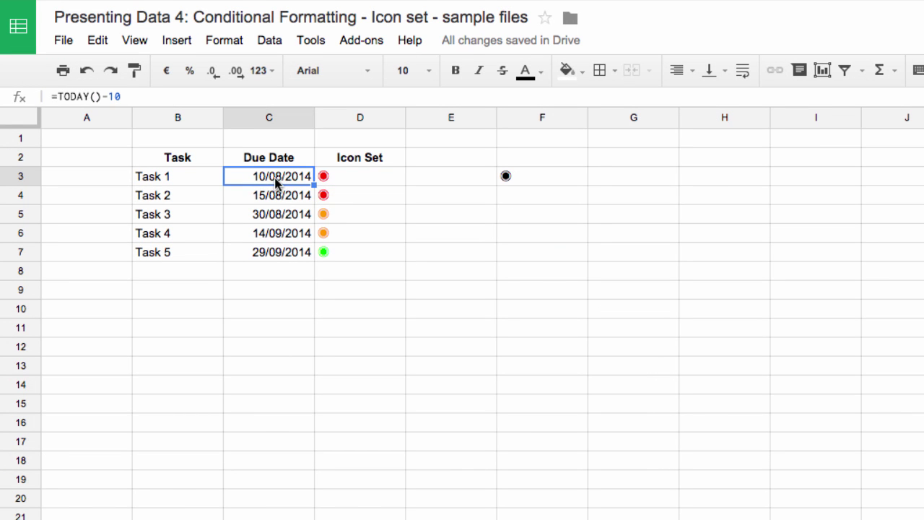
click(338, 182)
click(337, 192)
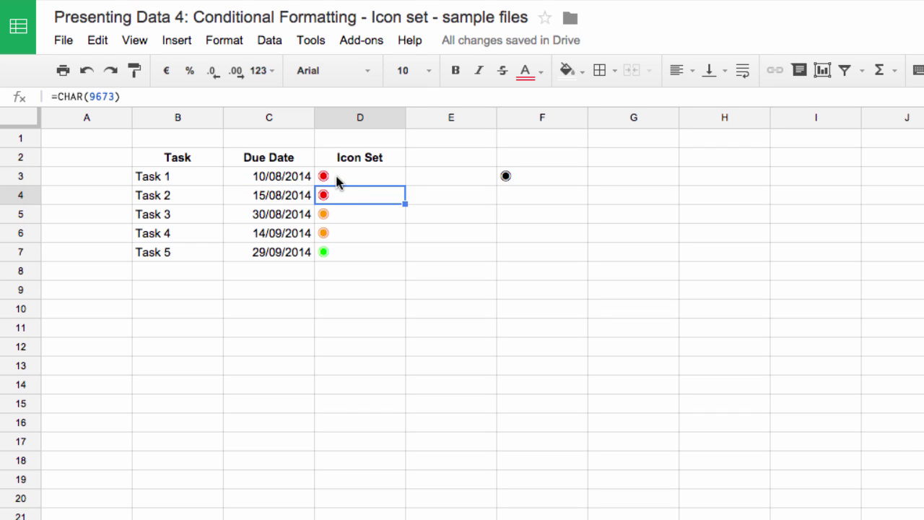
click(338, 182)
click(340, 193)
click(294, 260)
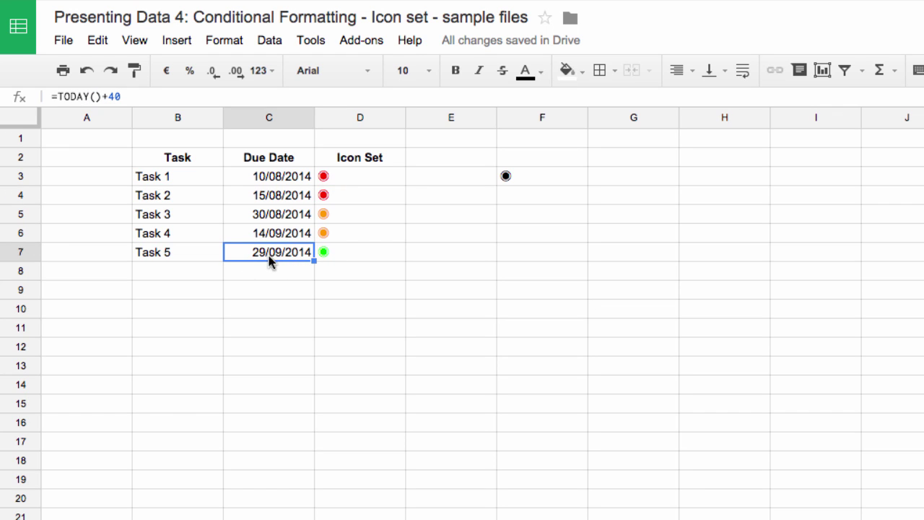
click(339, 253)
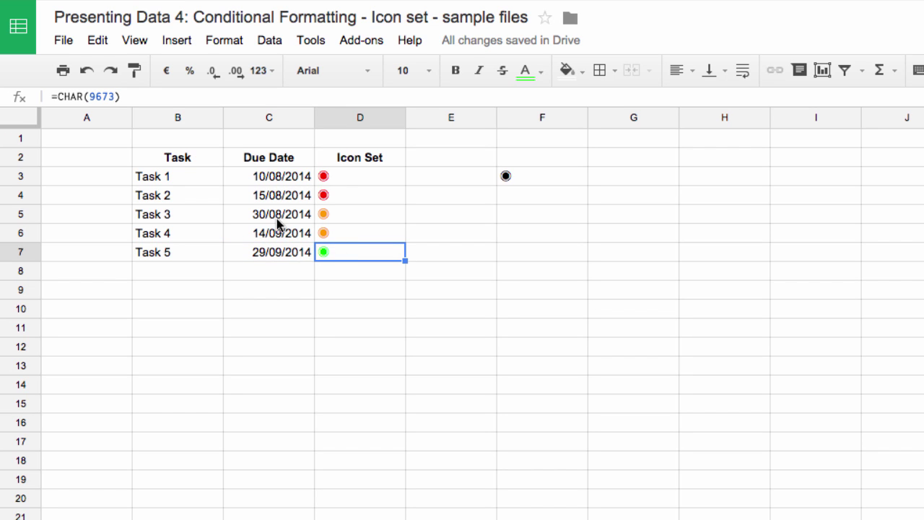
drag(277, 214, 296, 234)
mouse_move(338, 208)
mouse_down()
mouse_move(344, 233)
mouse_move(342, 215)
mouse_up()
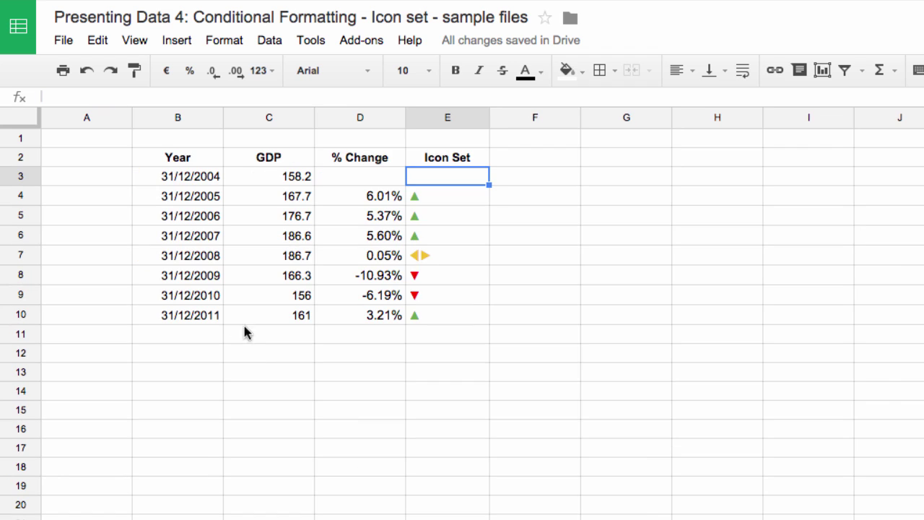
On the GDP sheet, examine the % Change values and the arrow icons and formulas beside them in E4:E10
click(430, 201)
drag(431, 201, 447, 315)
drag(346, 200, 381, 239)
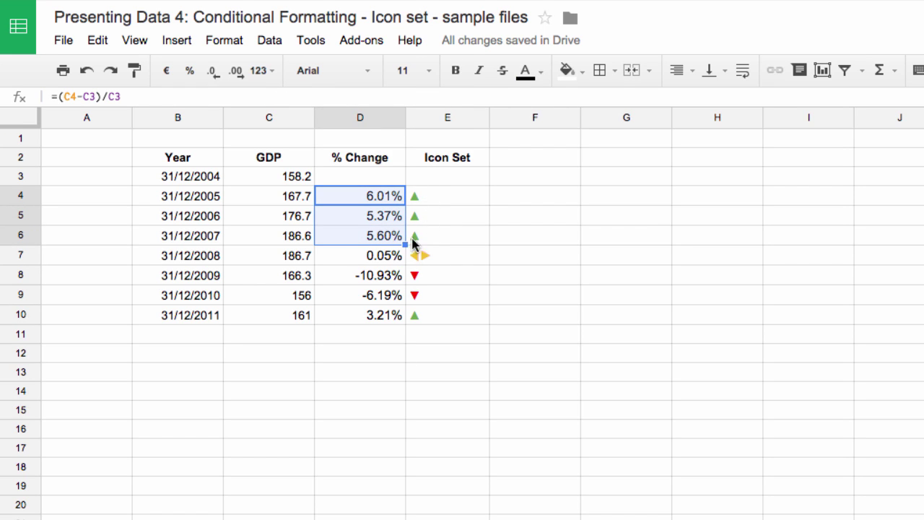
click(373, 258)
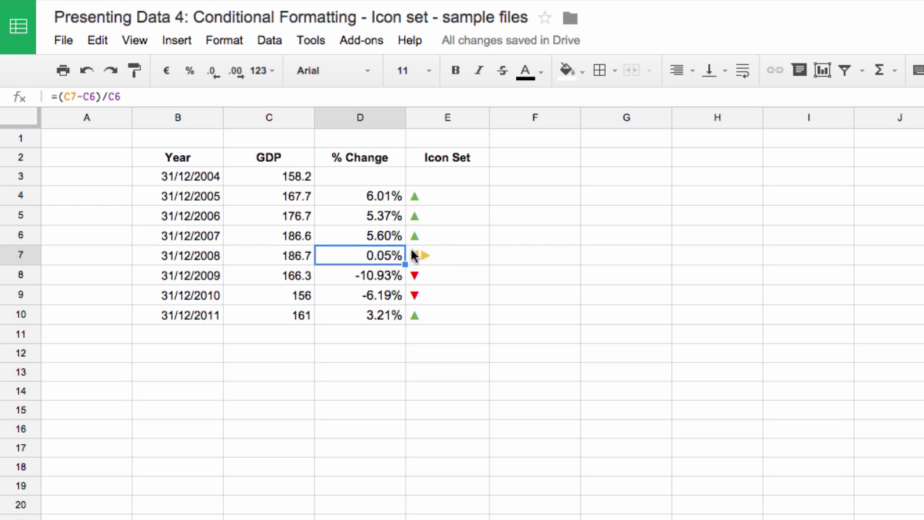
click(443, 261)
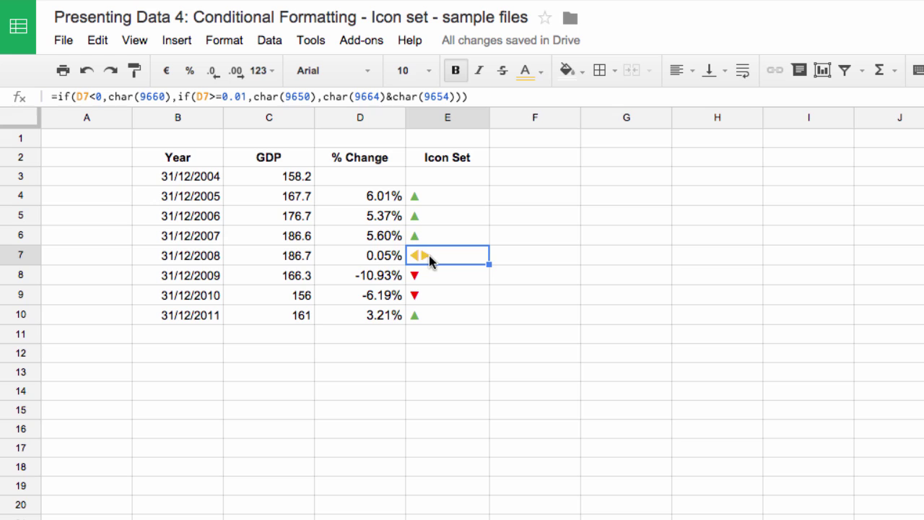
click(360, 282)
drag(361, 286, 366, 295)
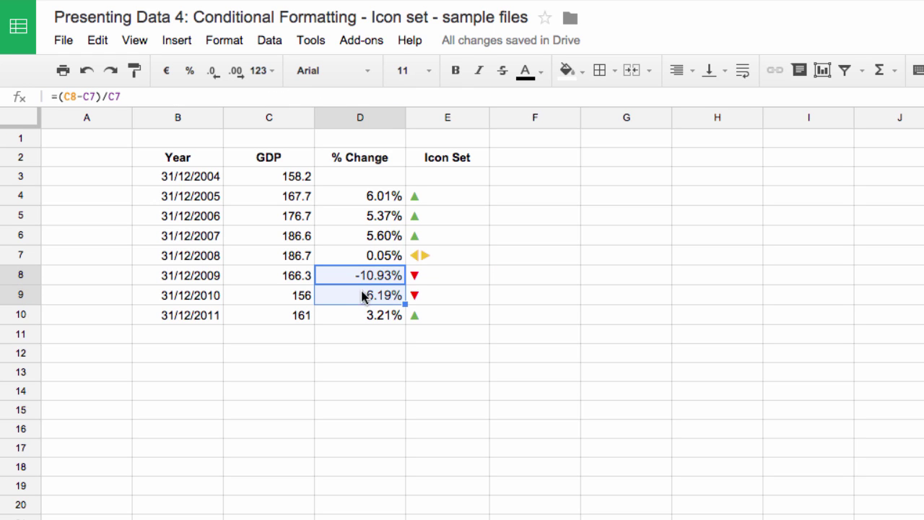
click(437, 278)
click(434, 298)
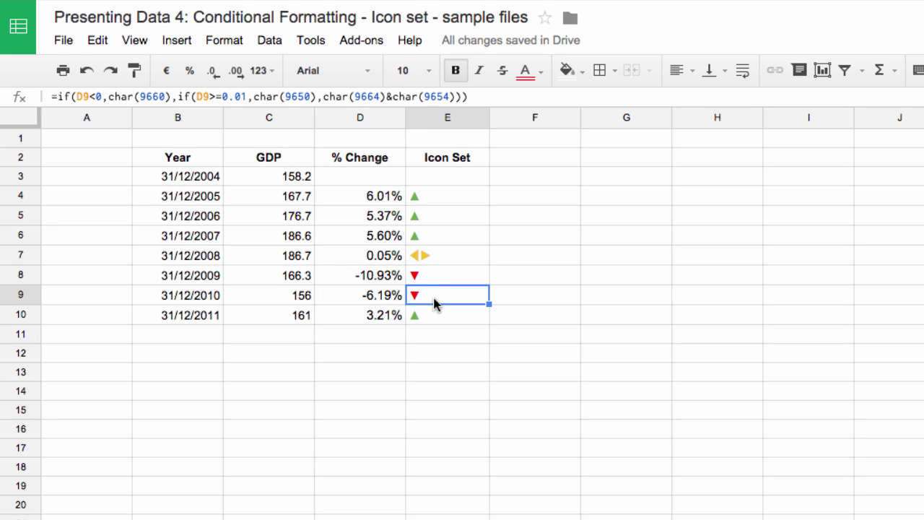
click(435, 282)
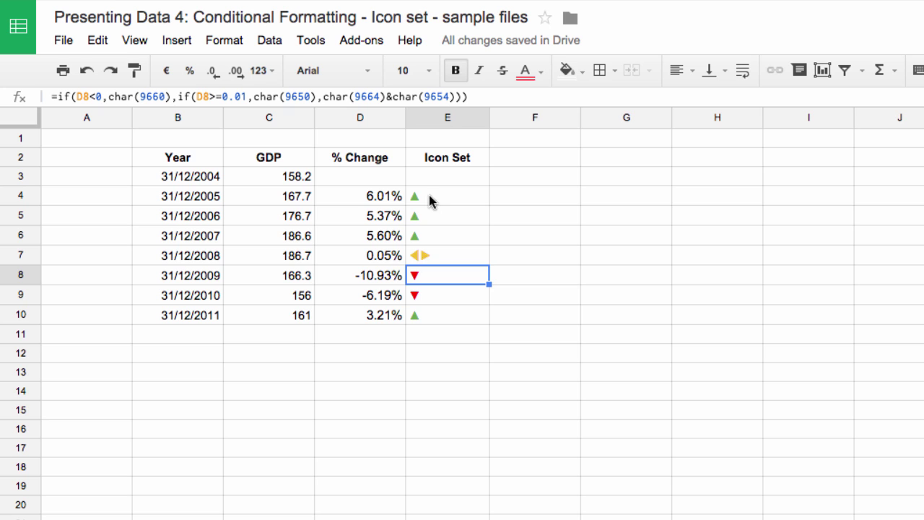
Delete all three conditional formatting rules from E4:E10, save, and clear the range's contents
drag(429, 200, 452, 315)
right_click(455, 244)
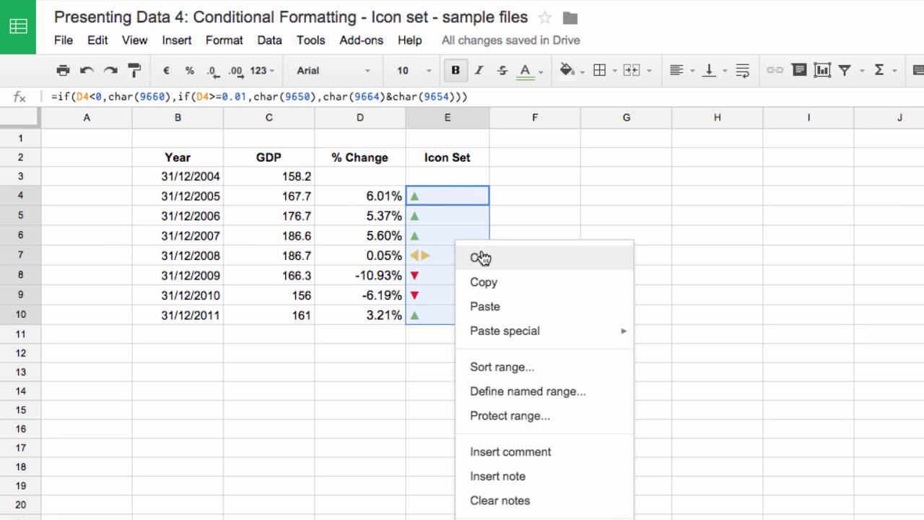
click(555, 517)
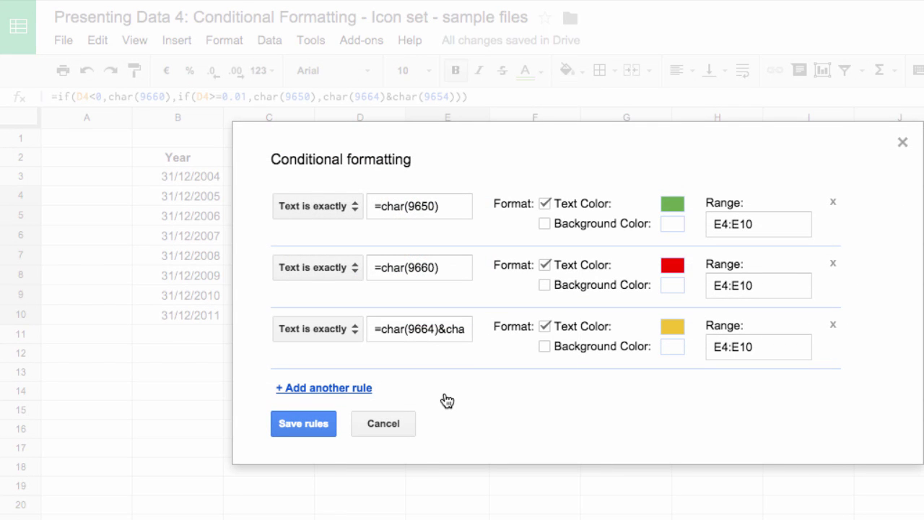
click(833, 325)
click(833, 294)
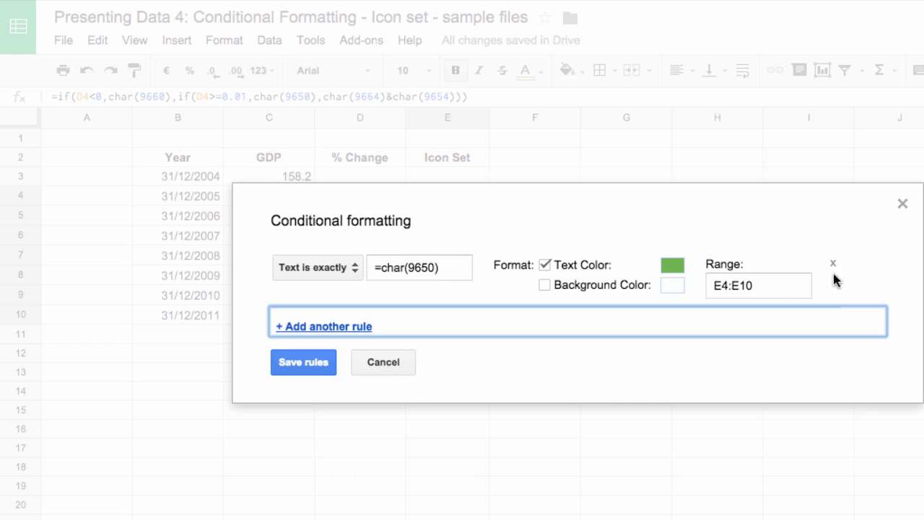
click(833, 264)
click(309, 329)
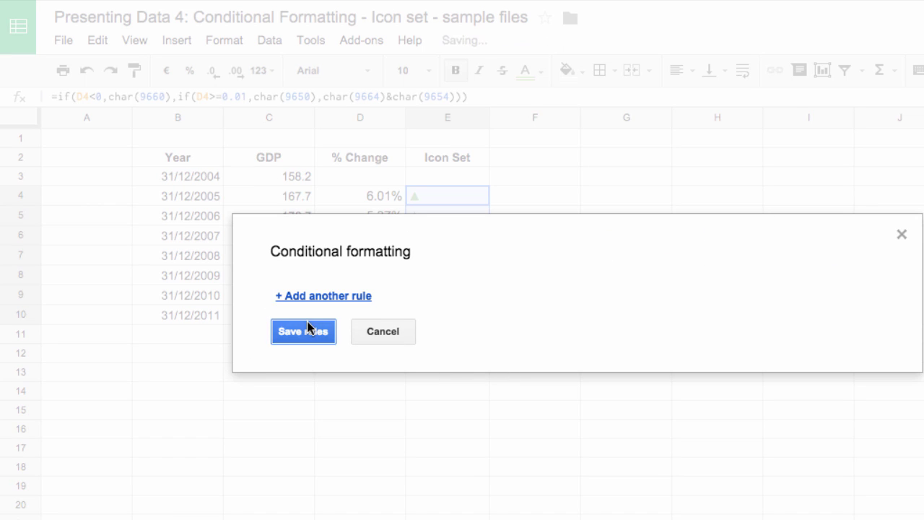
Begin a formula in E4 that returns the up triangle for growth over 1%: =IF(D4>0.01,CHAR(9650)
text(=IF)
key(BackSpace)
key(BackSpace)
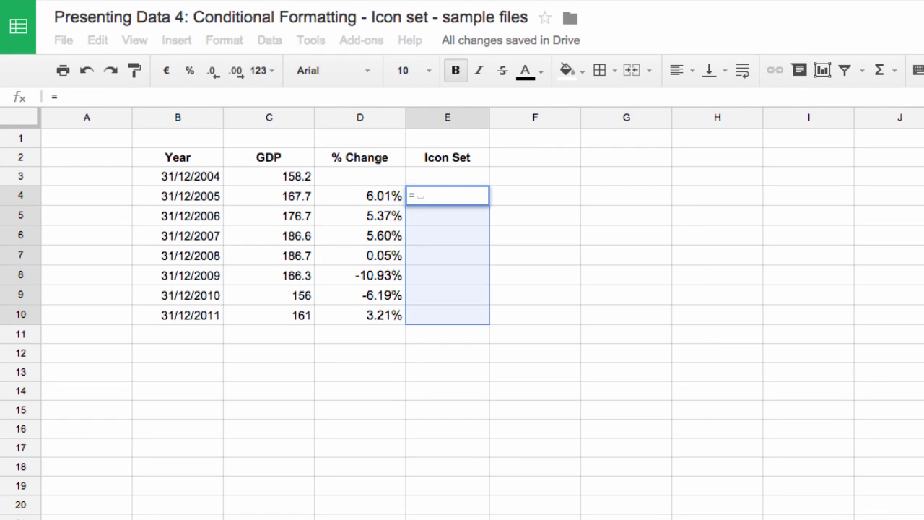
text(IF()
click(353, 202)
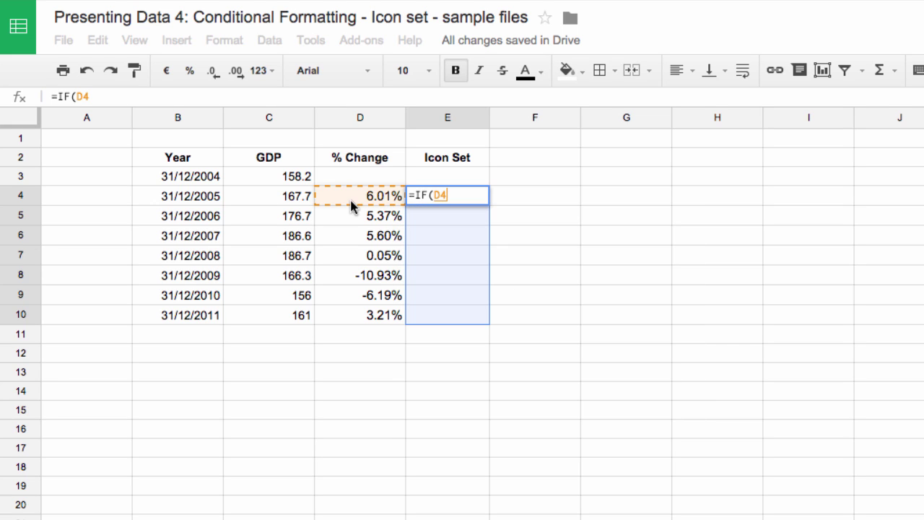
text(>)
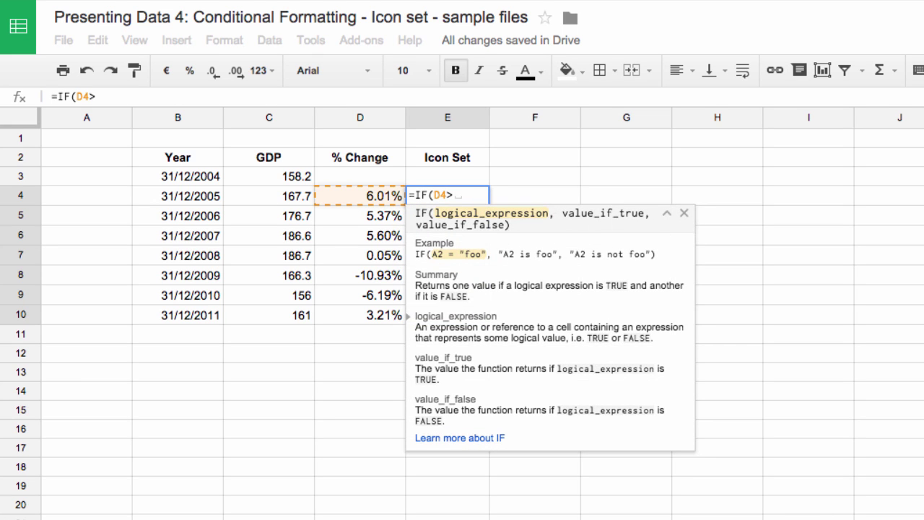
text(0.01)
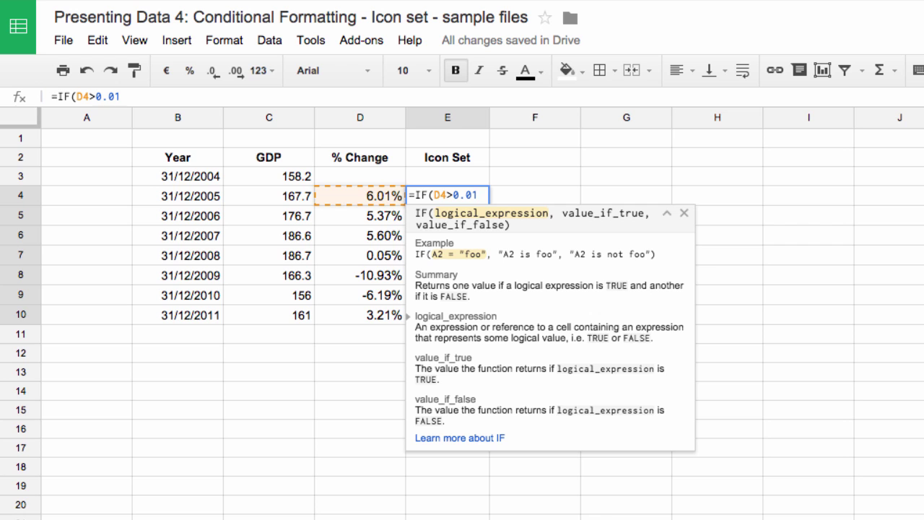
text(,C)
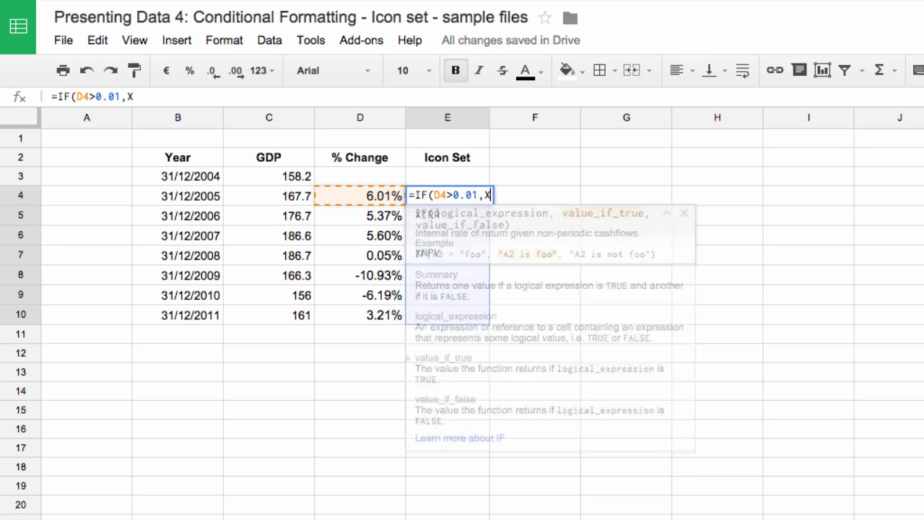
text(HAR()
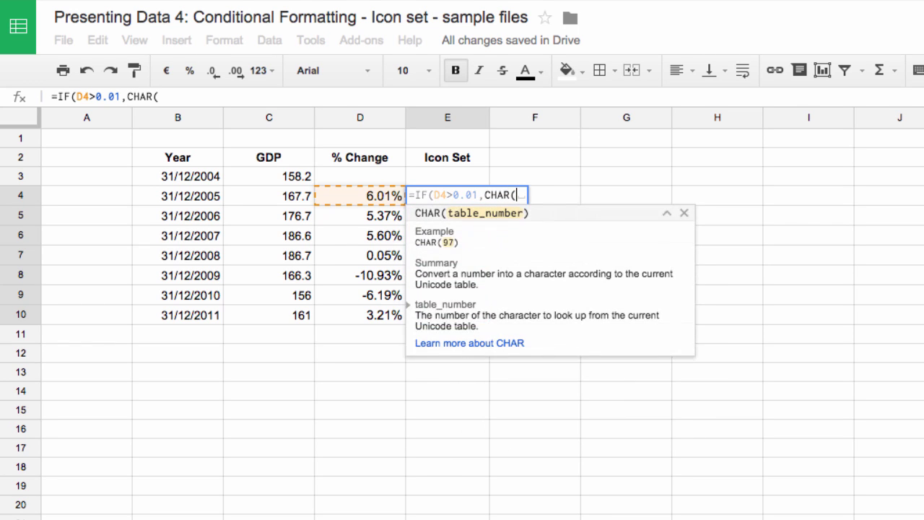
text(965)
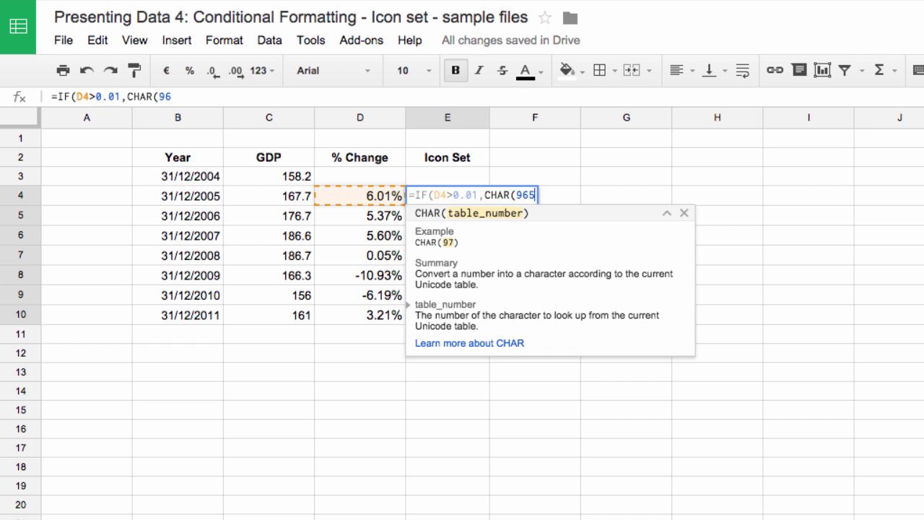
text(0))
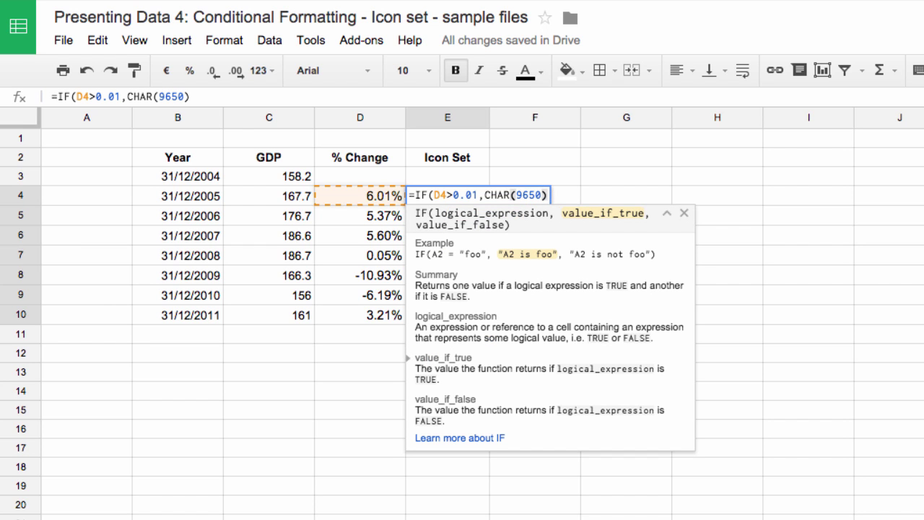
Extend the E4 formula with a nested condition for negative change: ,IF(D4<0,CHAR(9660),
text(,IF()
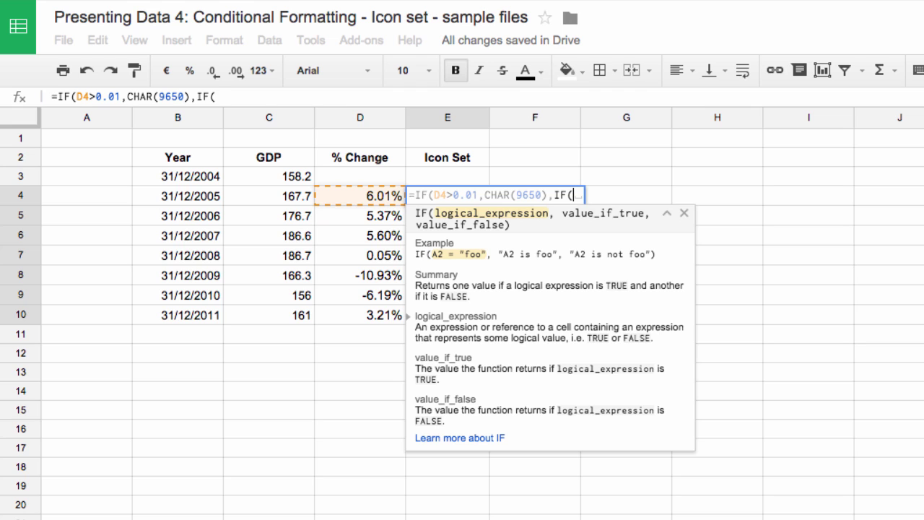
text(D4)
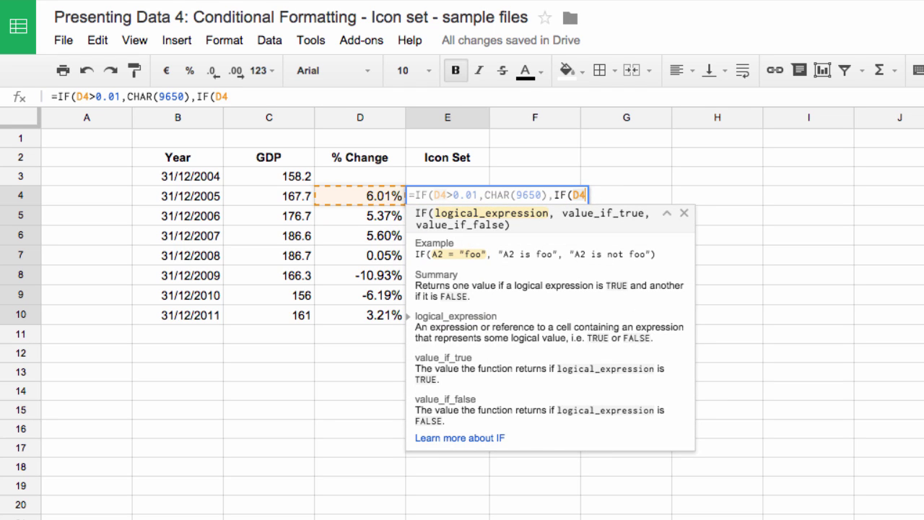
text(<0,CHAR)
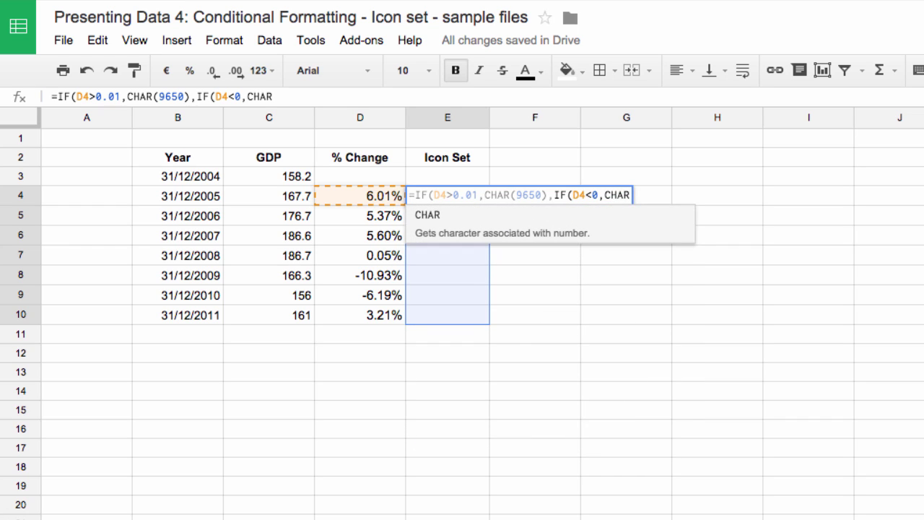
text(()
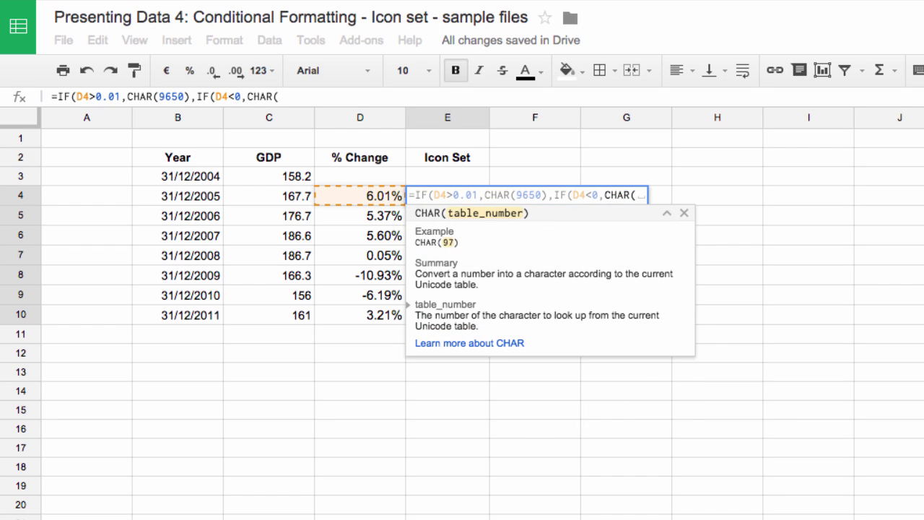
text(966)
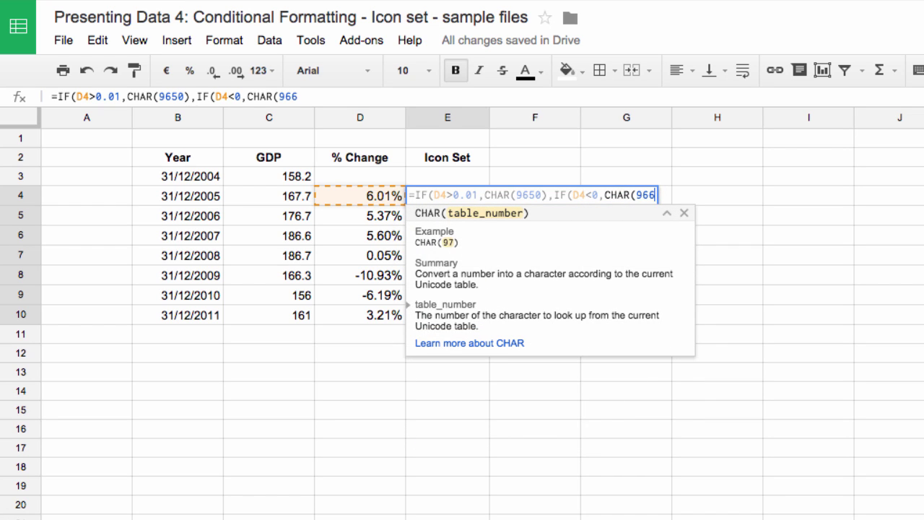
text(0),)
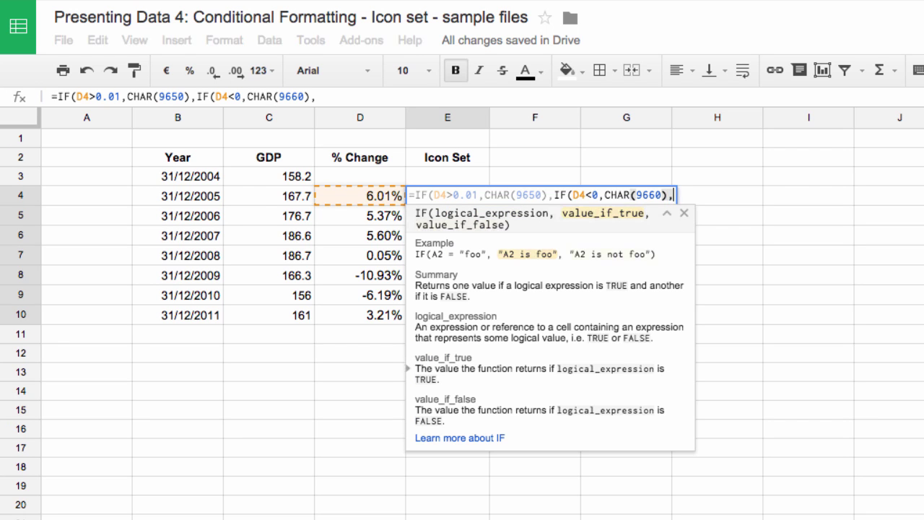
Complete the E4 formula with paired left and right arrows as the fallback: CHAR(9664)&CHAR(9654))), and enter it
text(CHAR)
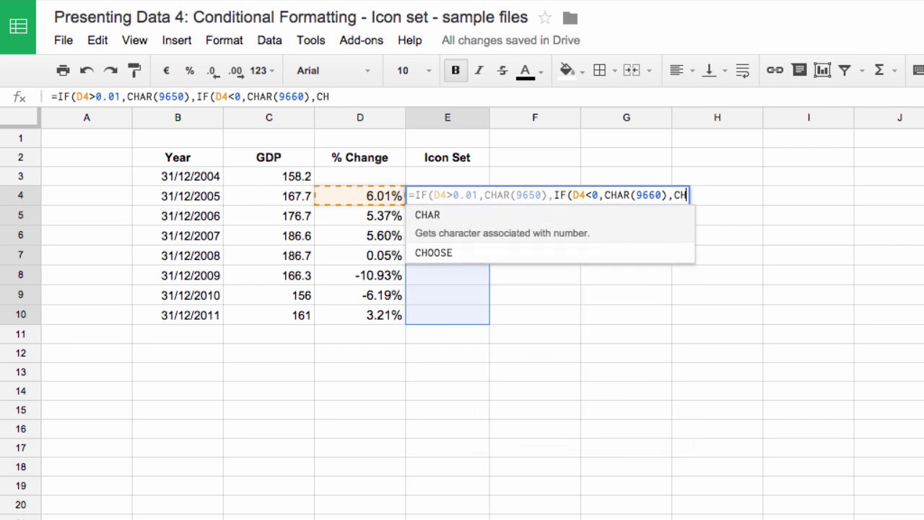
text(I)
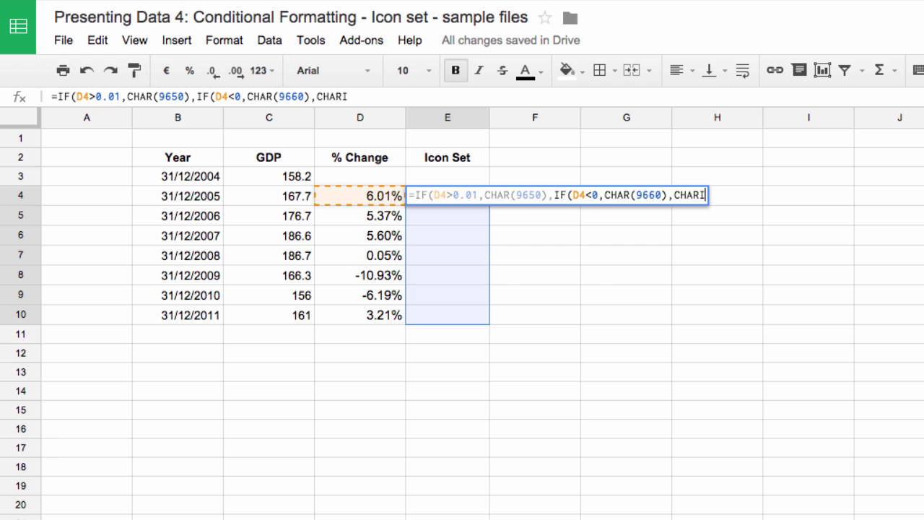
key(BackSpace)
text(()
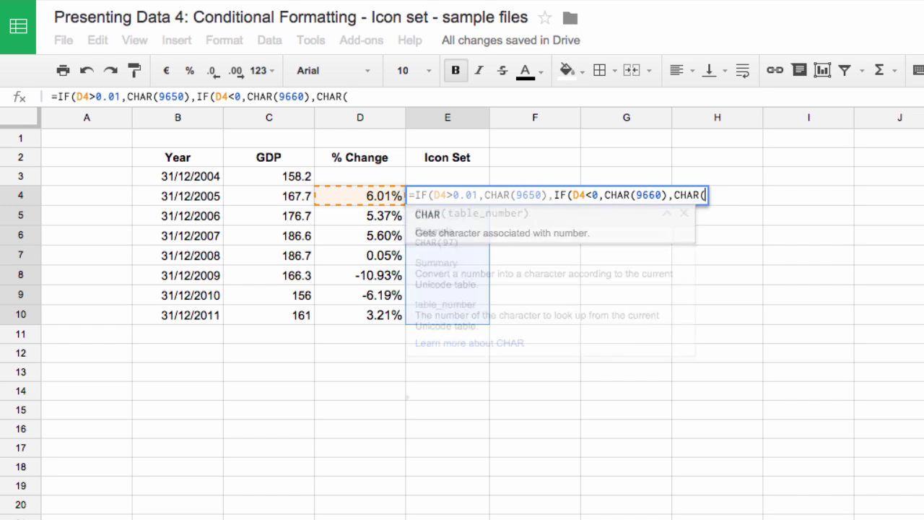
text(9664))
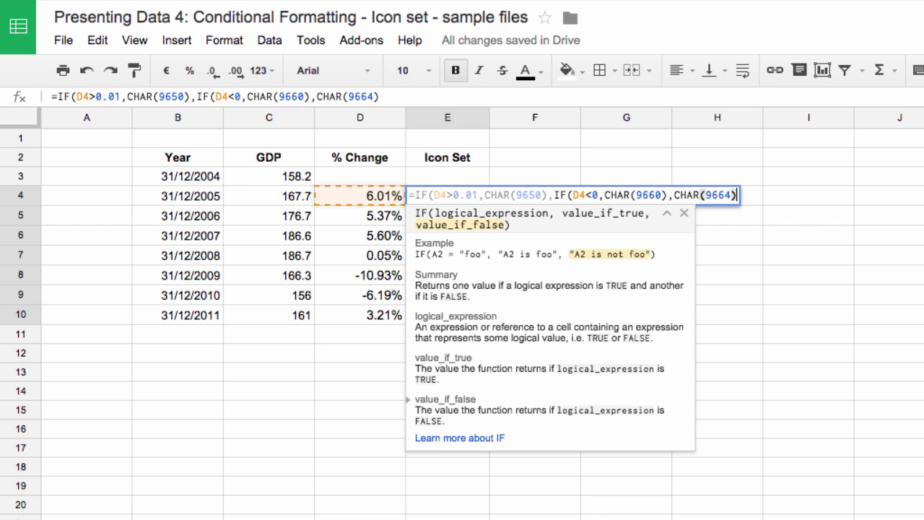
text(&CHAR)
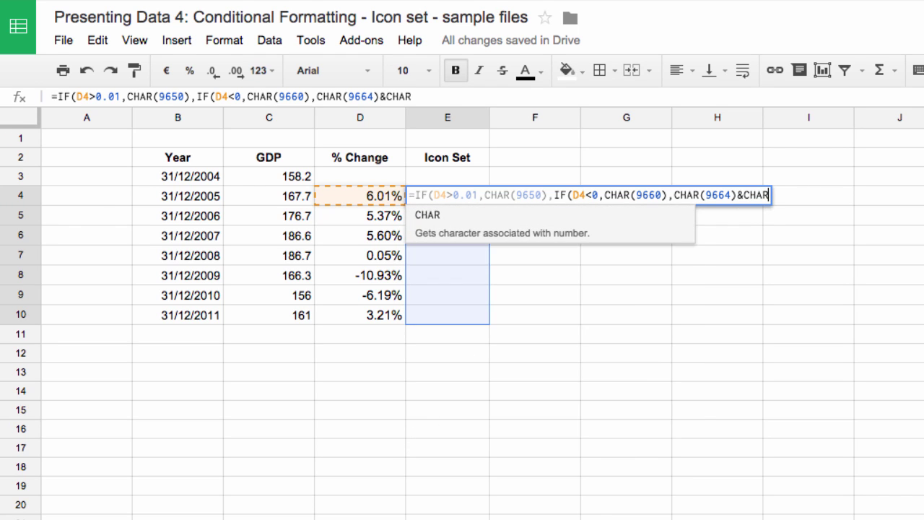
text((9654)
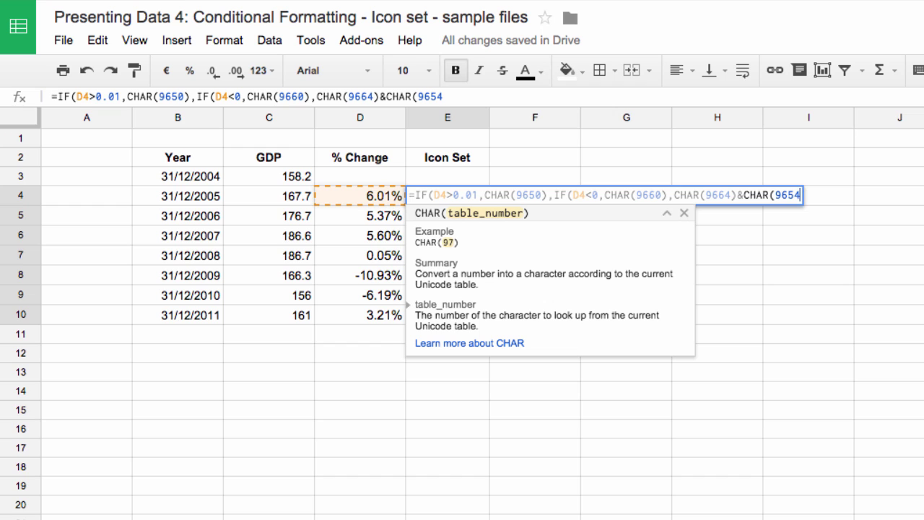
text())
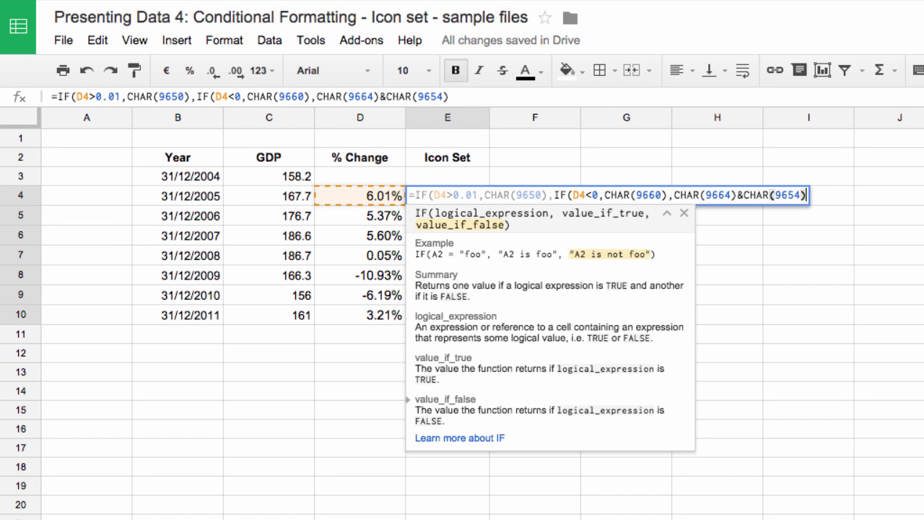
text()))
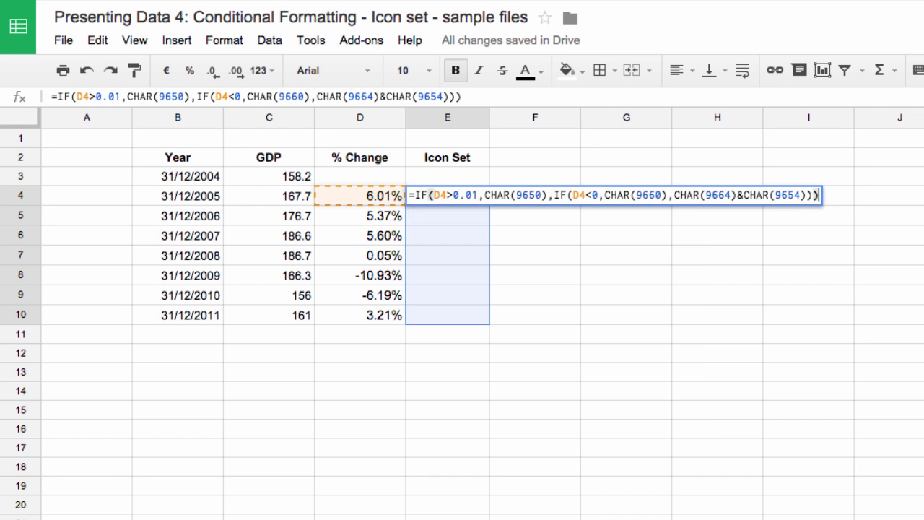
key(Return)
Fill the icon formula from E4 down through E10
click(447, 195)
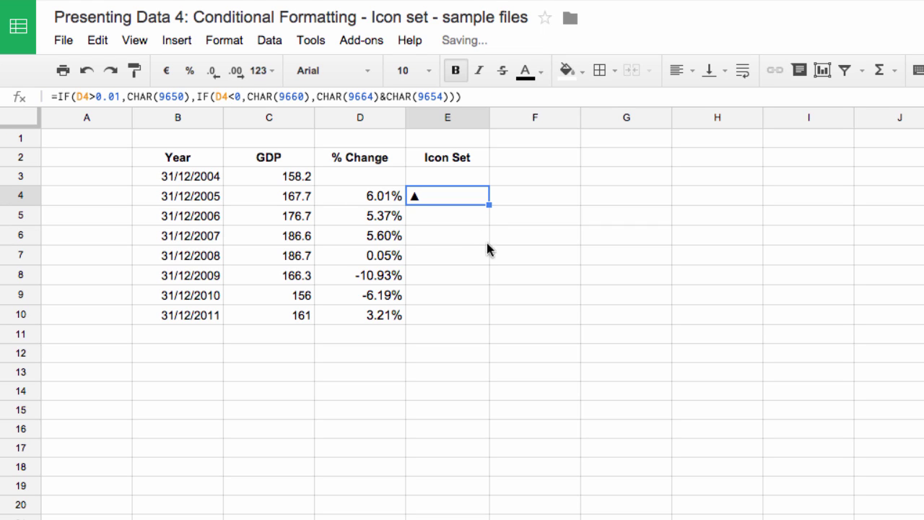
drag(489, 205, 487, 312)
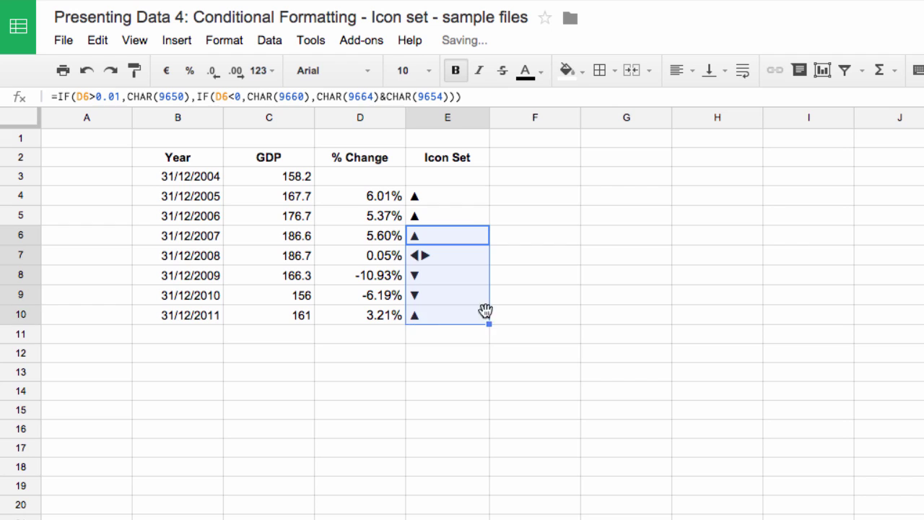
click(513, 252)
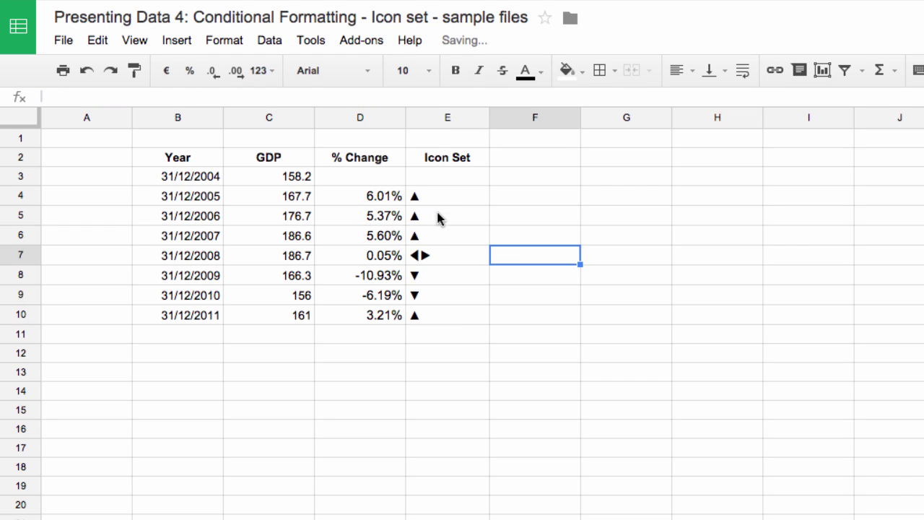
Review the nested IF formula in E4 without changing it
click(439, 198)
double_click(440, 199)
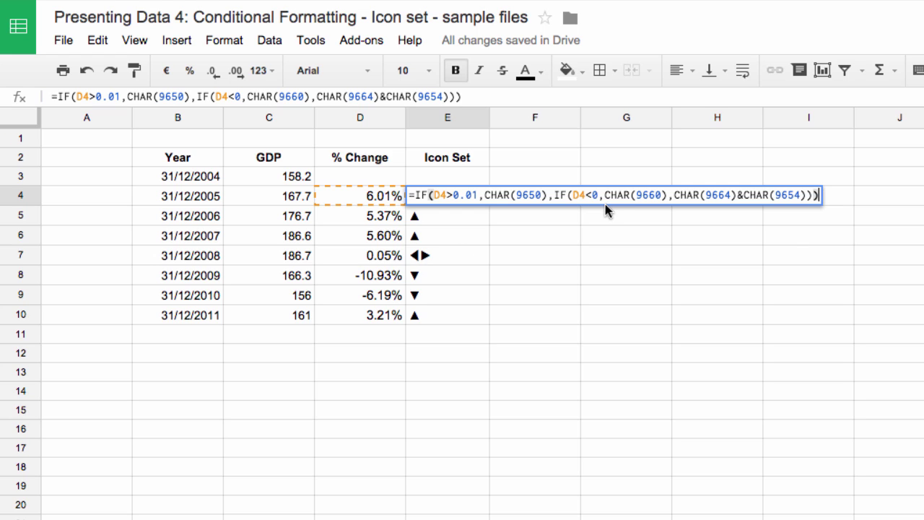
key(Return)
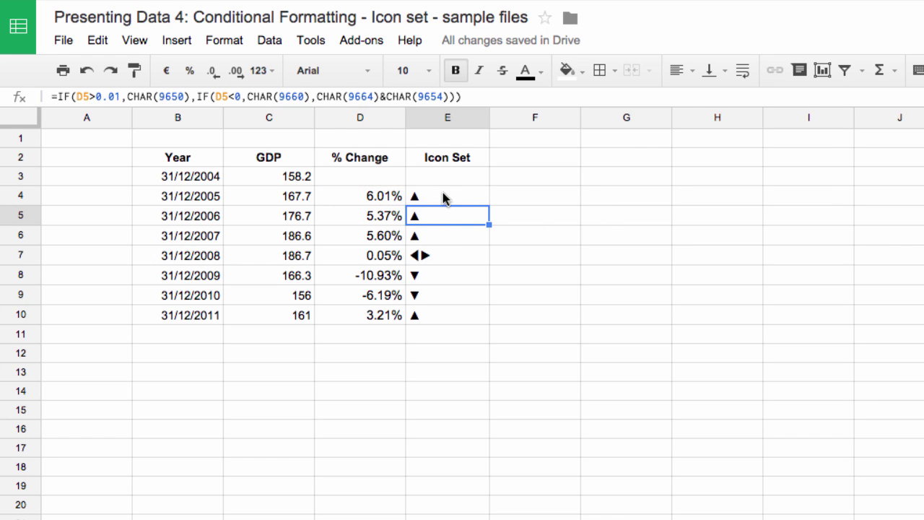
Add a conditional formatting rule to E4:E10 that gives text containing =CHAR(9650) a bright green text color
drag(445, 199, 444, 322)
drag(434, 205, 444, 315)
right_click(456, 218)
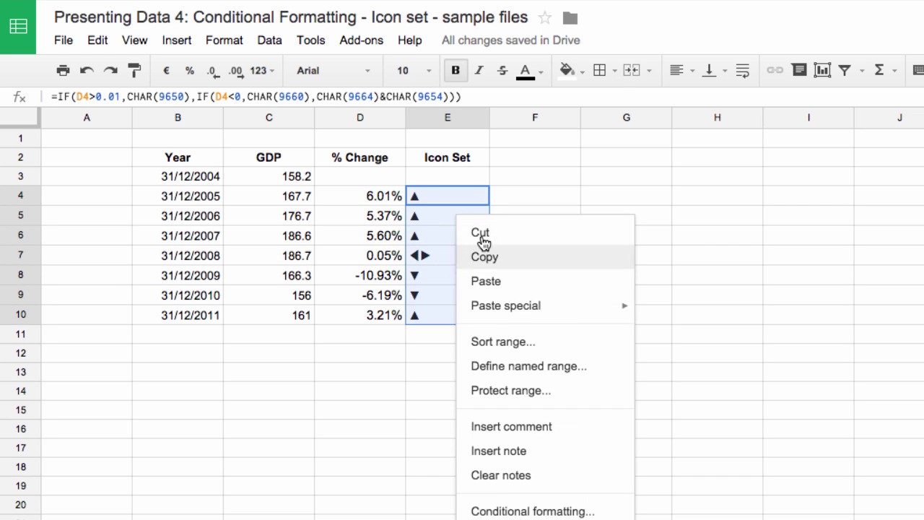
click(543, 511)
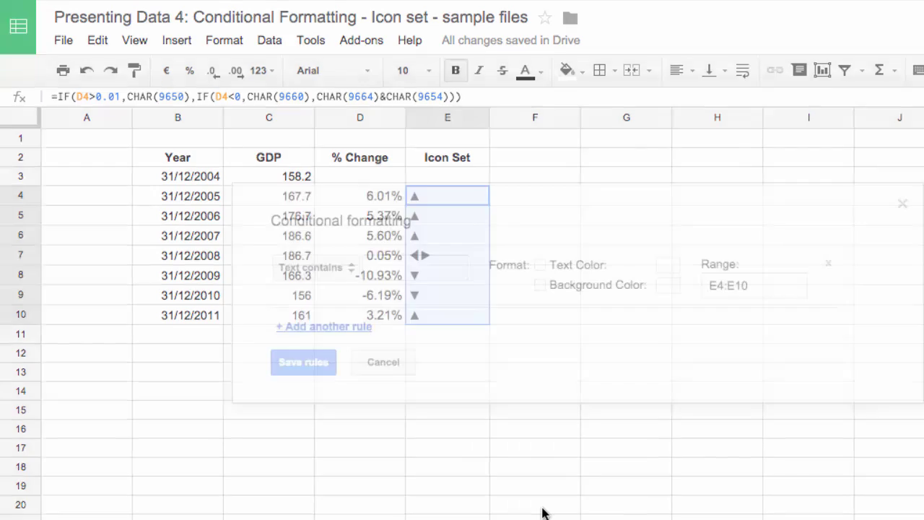
click(374, 269)
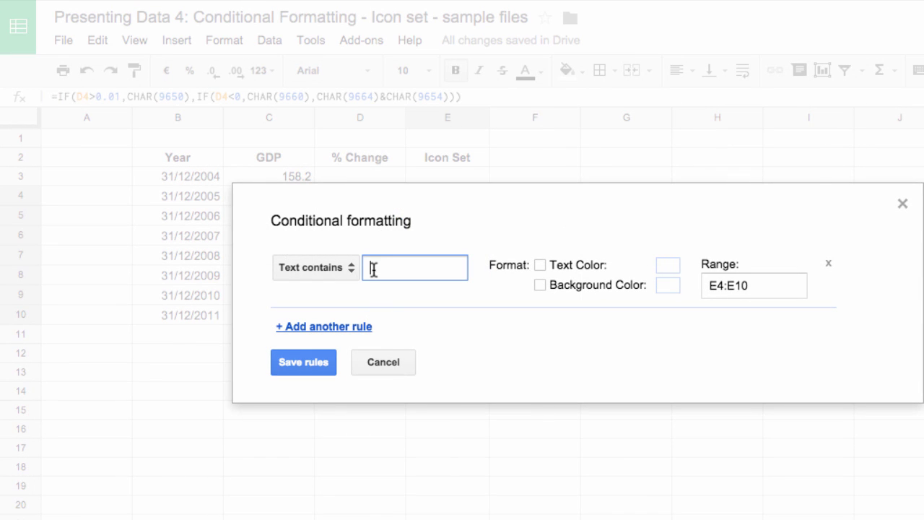
text(=CHAR(9650)
click(540, 265)
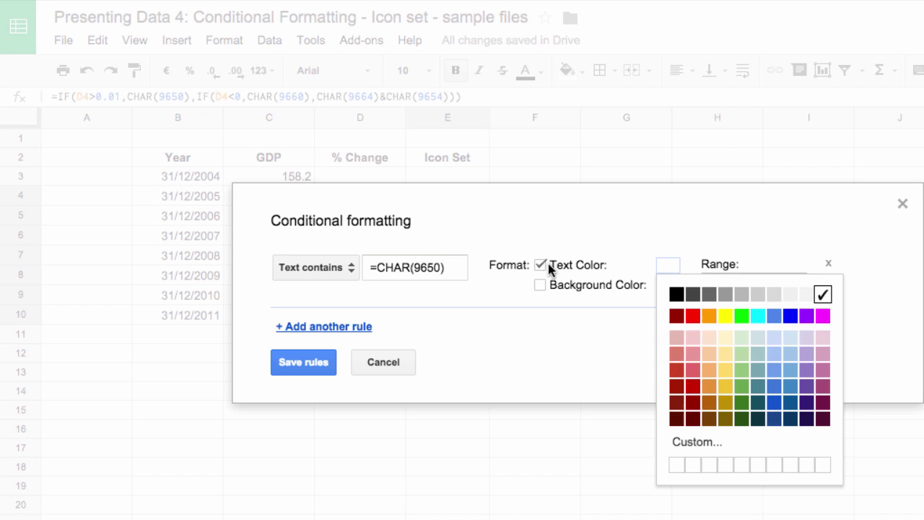
click(741, 317)
Add a second rule for E4:E10 that gives text containing =CHAR(9660) a red text color
click(369, 330)
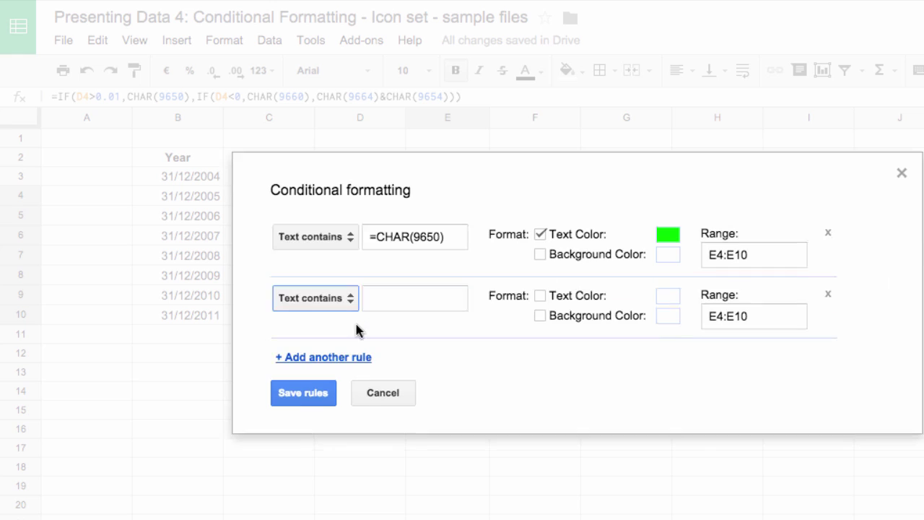
click(380, 301)
text(=CHAR)
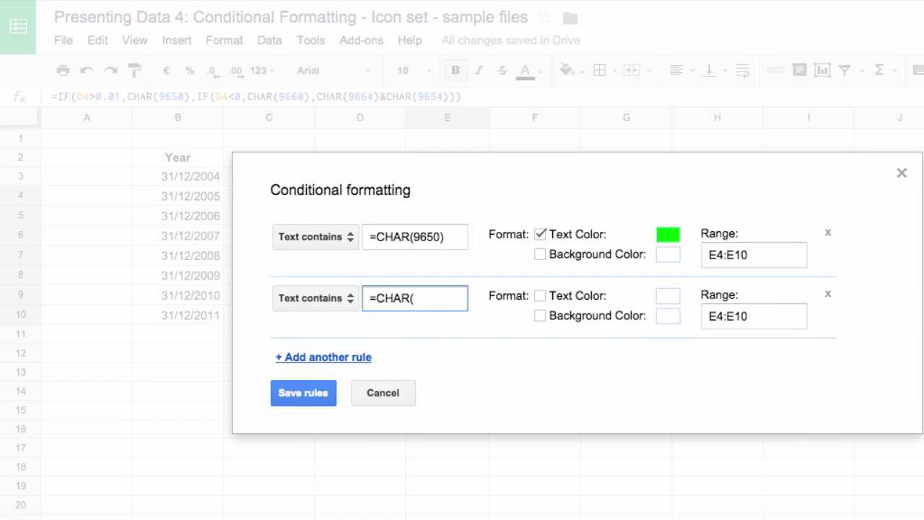
text((9660))
click(540, 296)
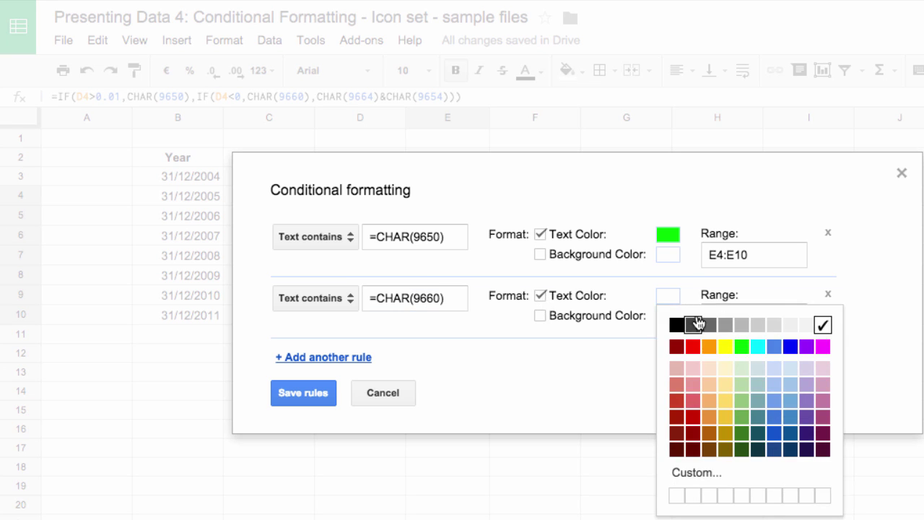
click(693, 347)
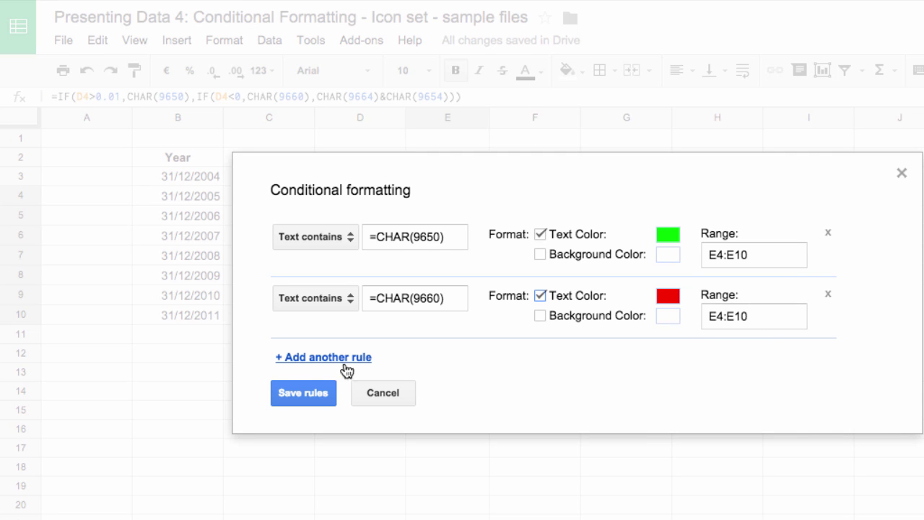
Add a third rule for E4:E10 that gives text containing =CHAR(9654)&CHAR(9664) a yellow text color
click(309, 360)
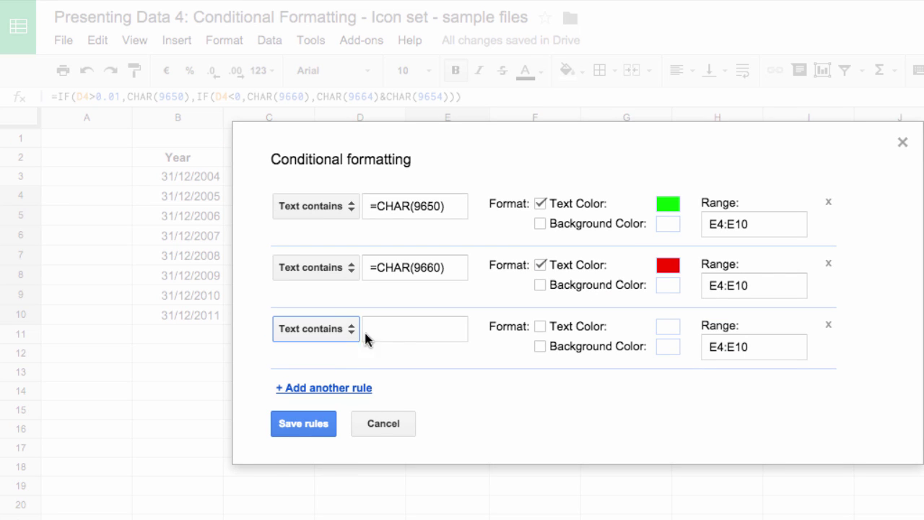
click(396, 332)
text(=CHAR(9654)
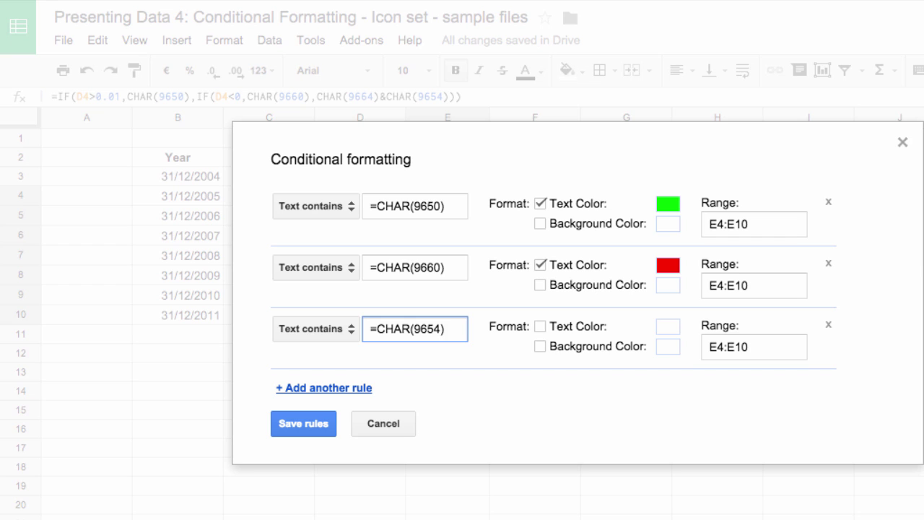
text()&CHAR()
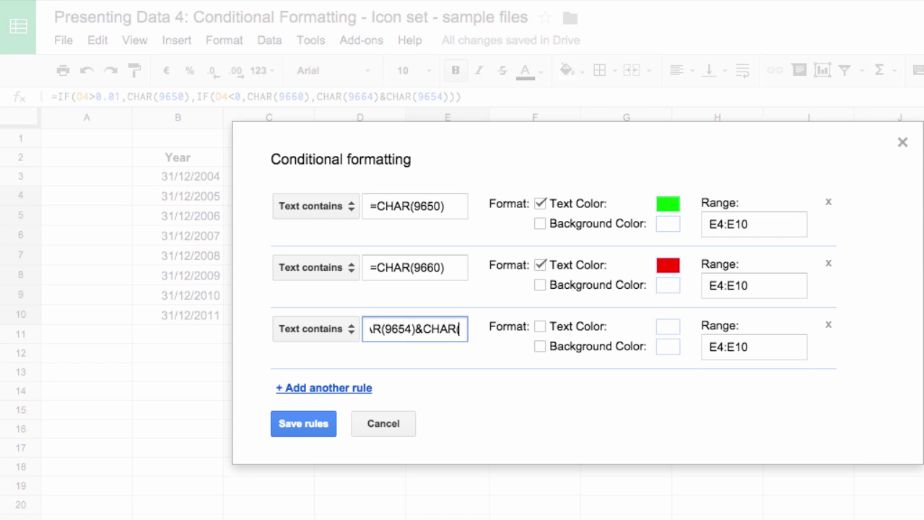
text(9)
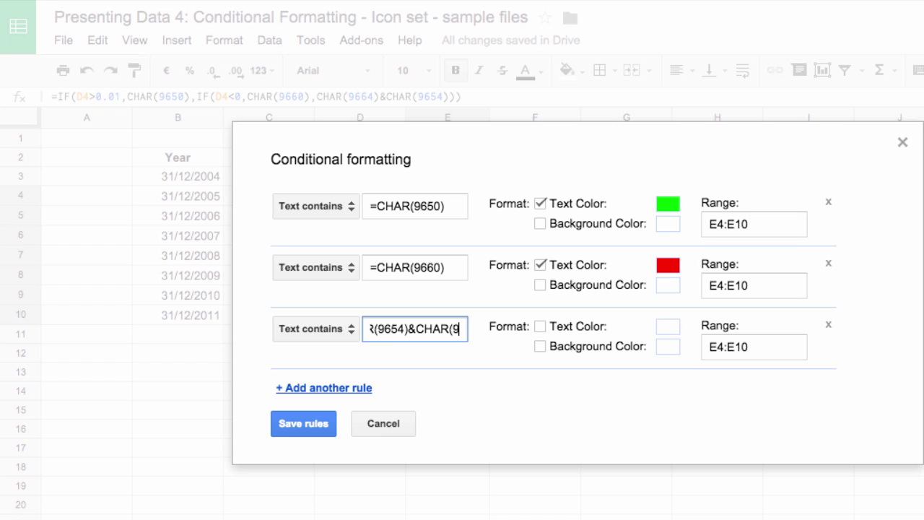
text(664)
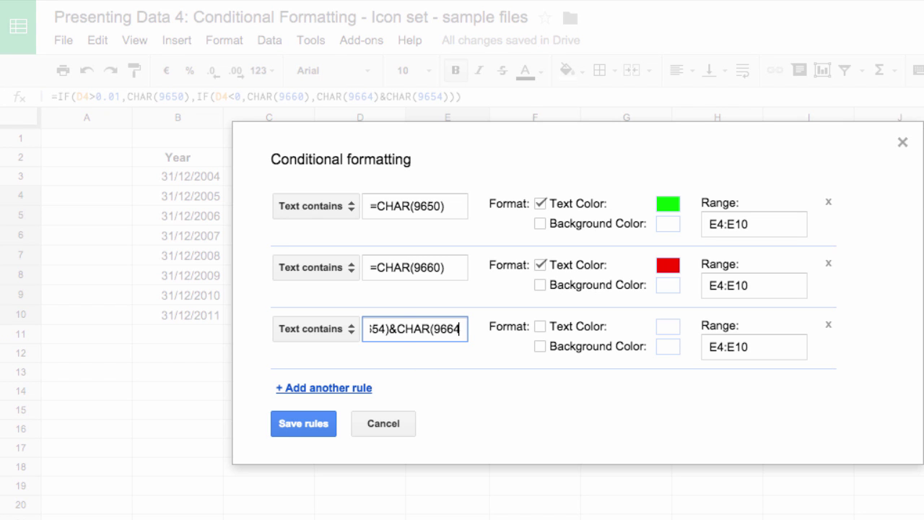
text())
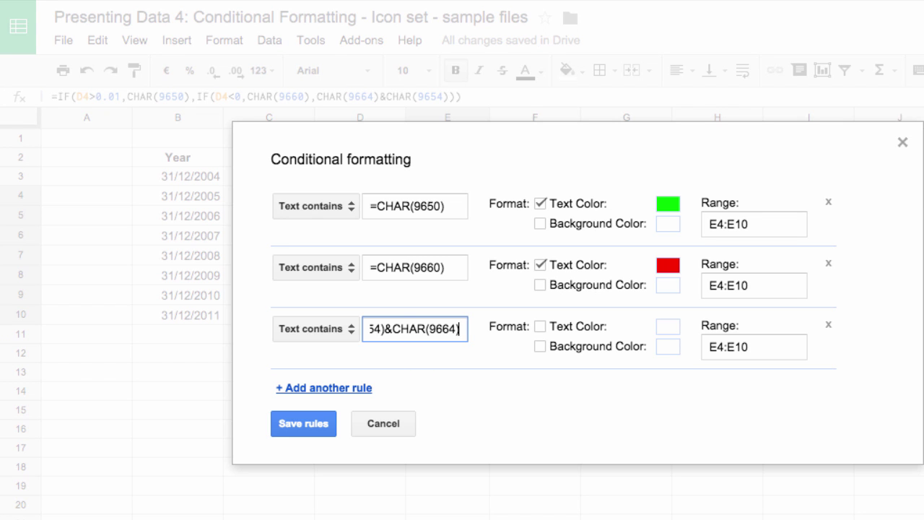
click(542, 326)
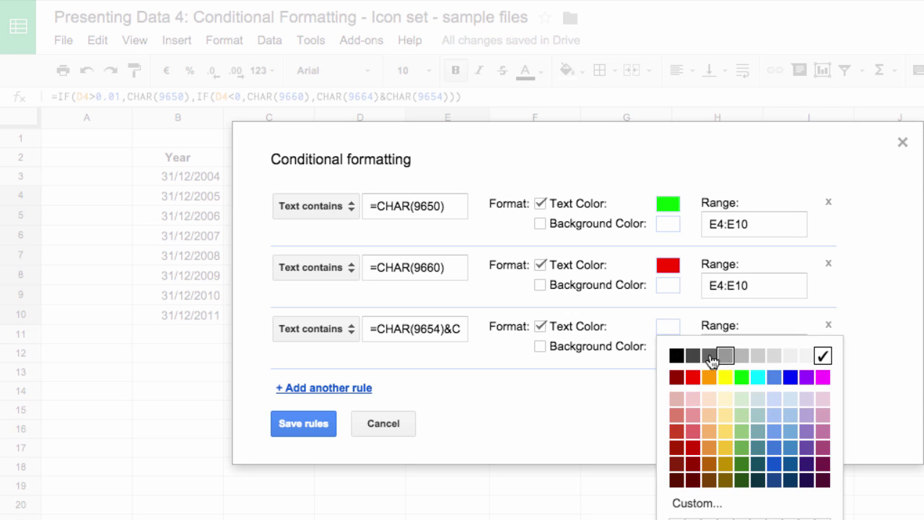
click(708, 378)
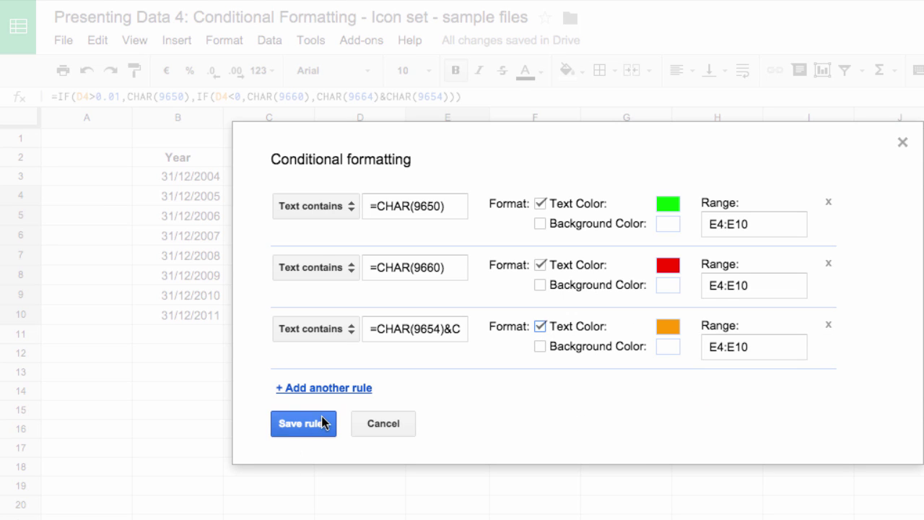
click(666, 327)
click(725, 376)
Correct the third rule's condition to =CHAR(9664)&CHAR(9654) and save the rules
click(434, 329)
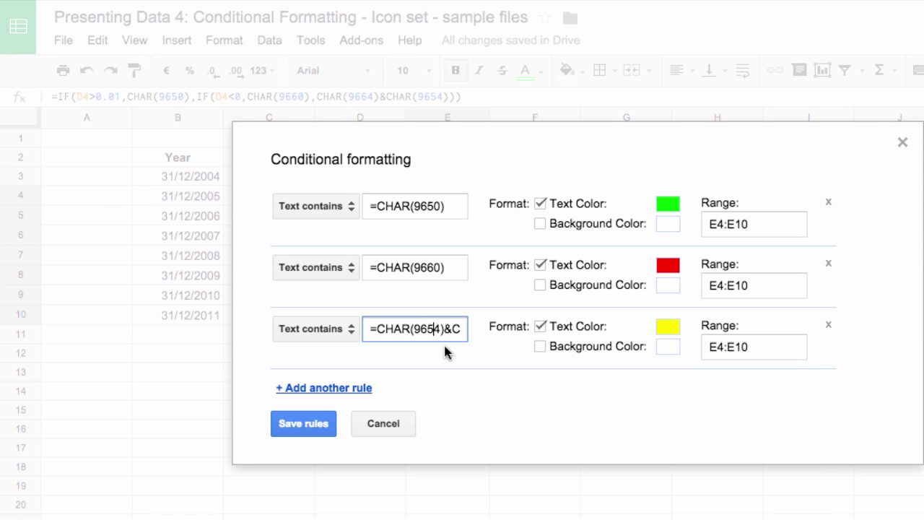
key(BackSpace)
text(6)
click(415, 329)
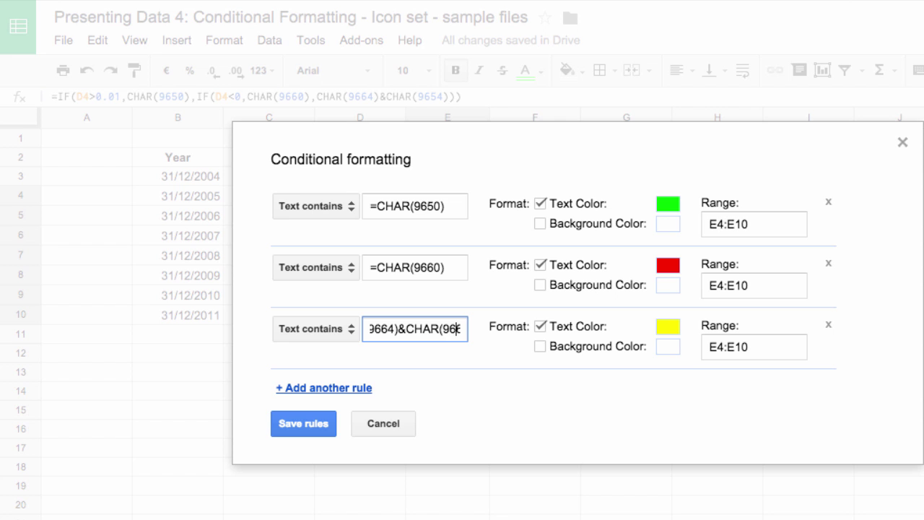
text(6)
key(BackSpace)
text(54)
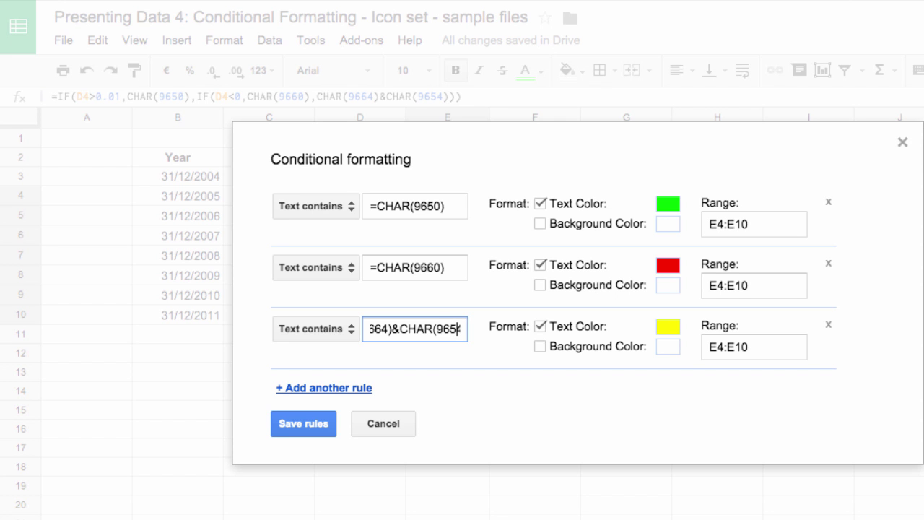
click(309, 425)
click(487, 261)
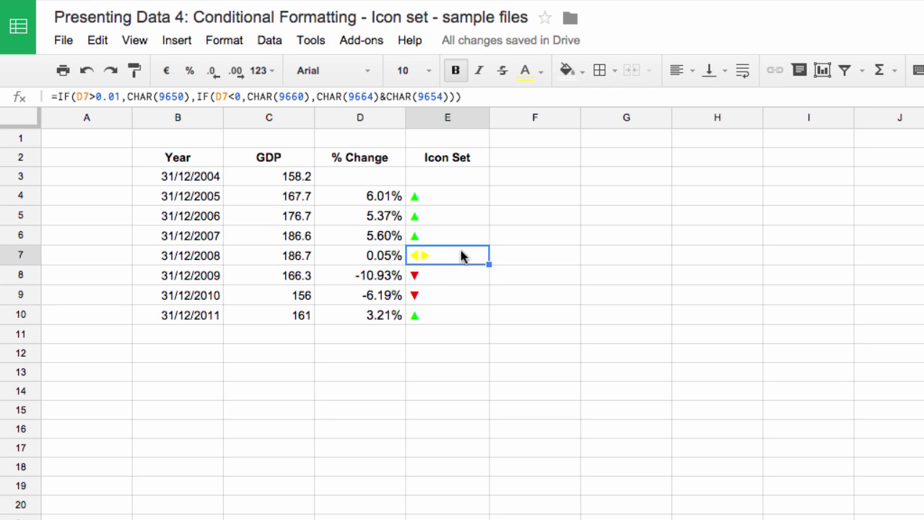
Change the text color of the third conditional formatting rule on E4:E10 to orange and save the rules
drag(441, 203, 452, 316)
right_click(457, 286)
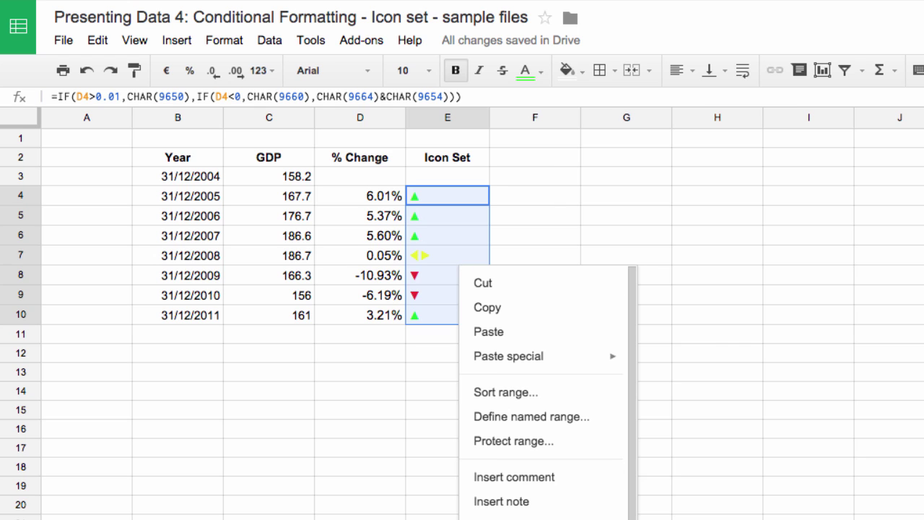
click(505, 518)
click(667, 326)
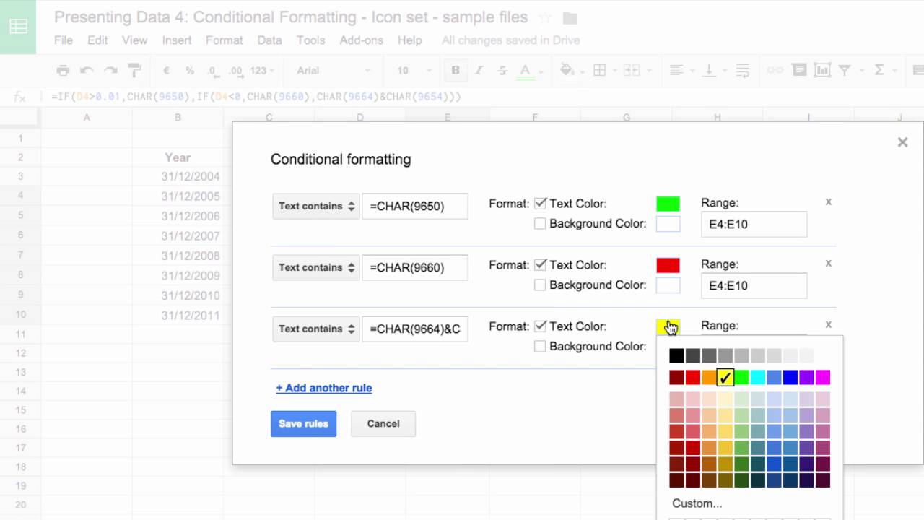
click(709, 377)
click(308, 427)
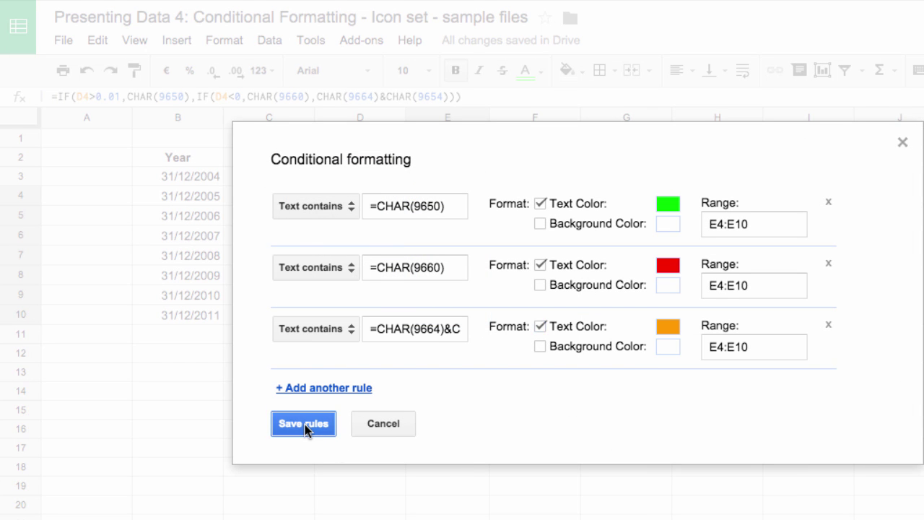
click(304, 353)
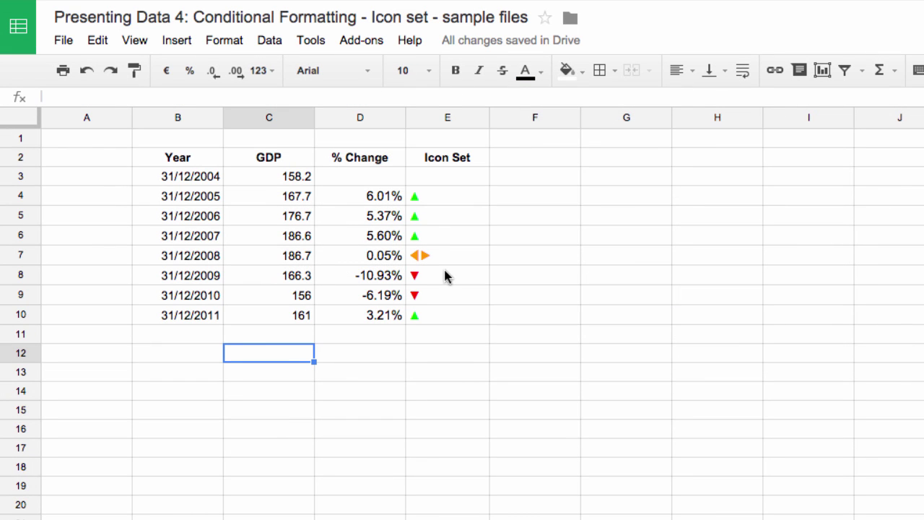